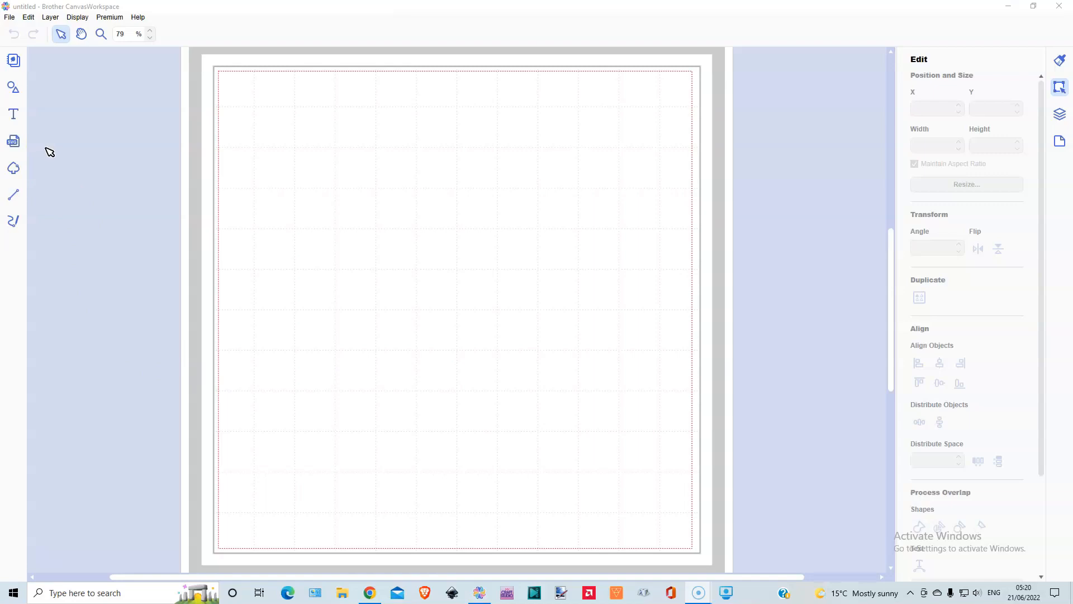
# Step: Insert the plain rectangle from the basic shapes and move it slightly inward from the mat's upper-left corner
pyautogui.click(16, 90)
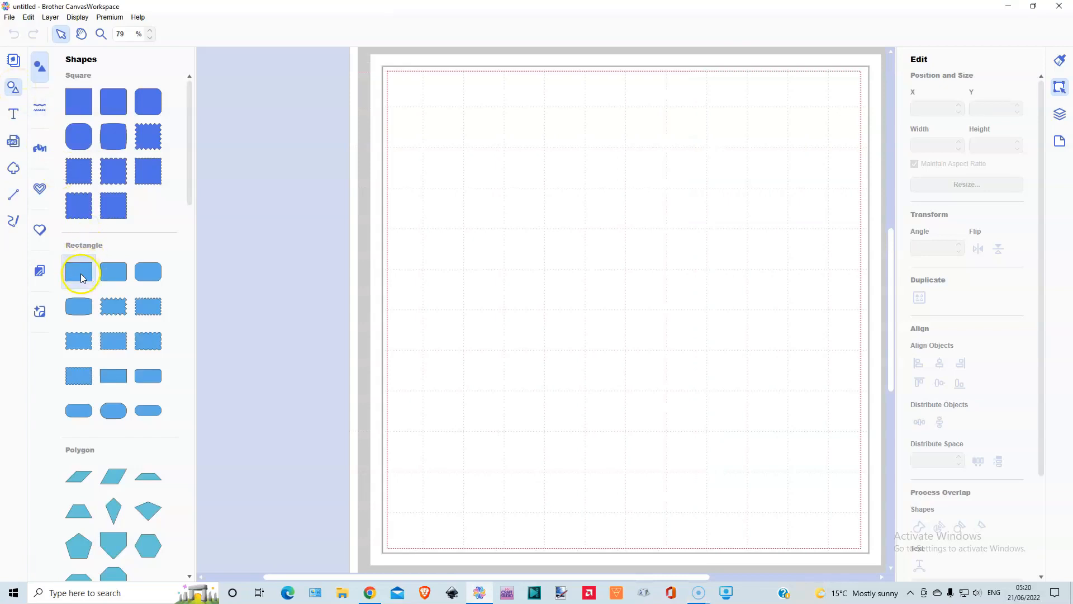
pyautogui.click(81, 277)
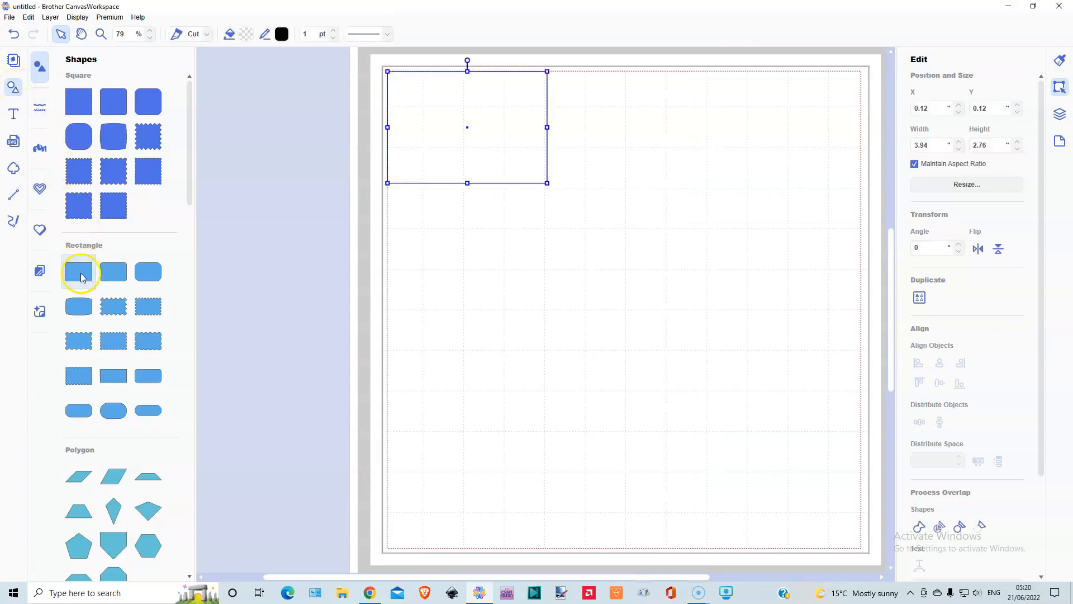
pyautogui.click(13, 87)
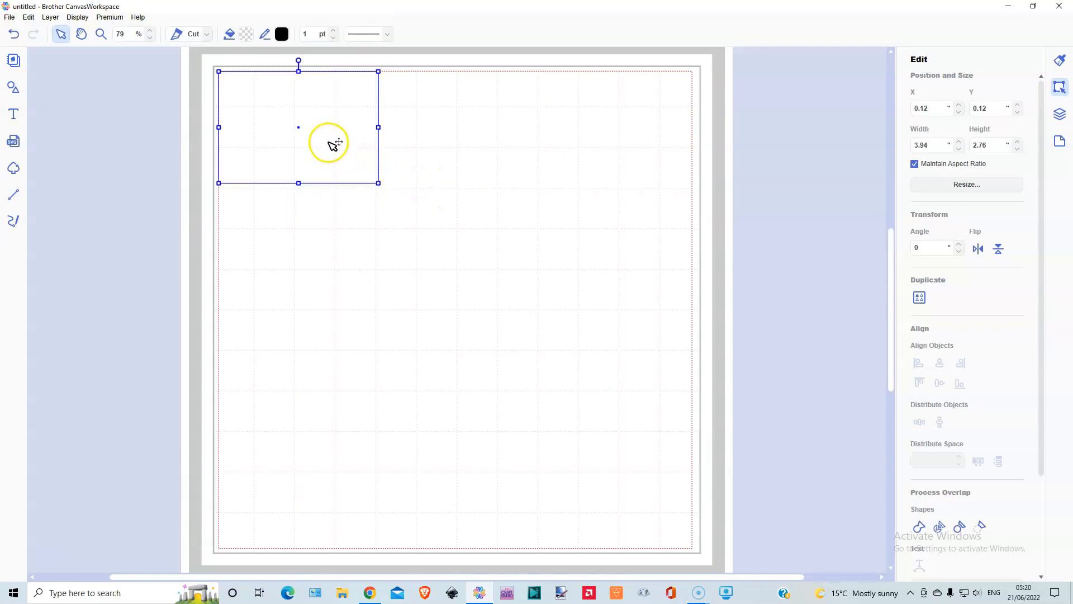
pyautogui.moveTo(334, 145); pyautogui.dragTo(340, 171)
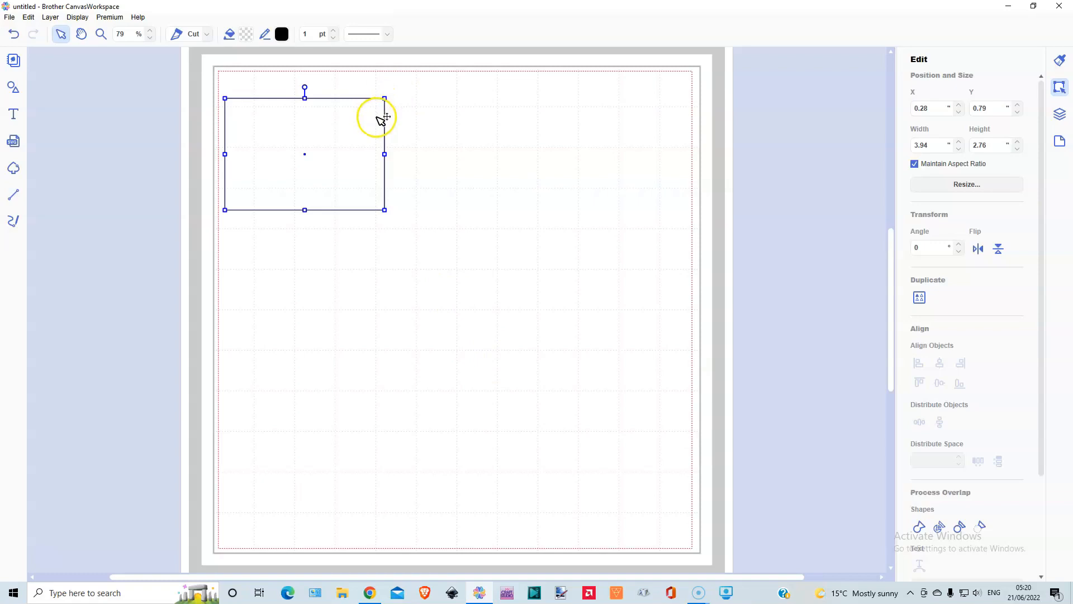
# Step: Turn off Maintain Aspect Ratio for the rectangle and set its height to 6.00 inches
pyautogui.click(914, 165)
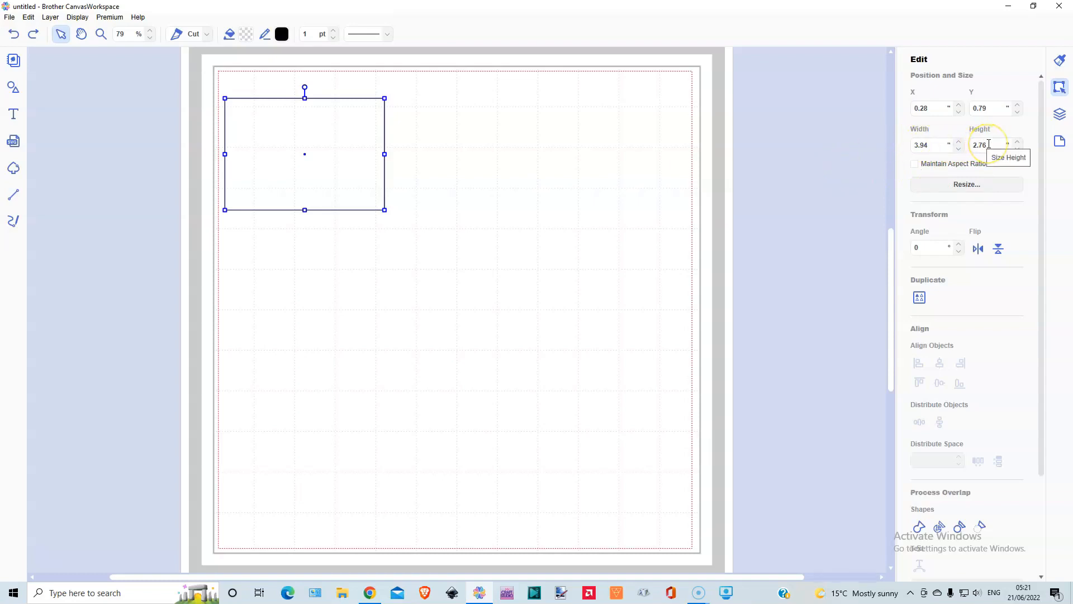
pyautogui.moveTo(988, 144); pyautogui.dragTo(973, 145)
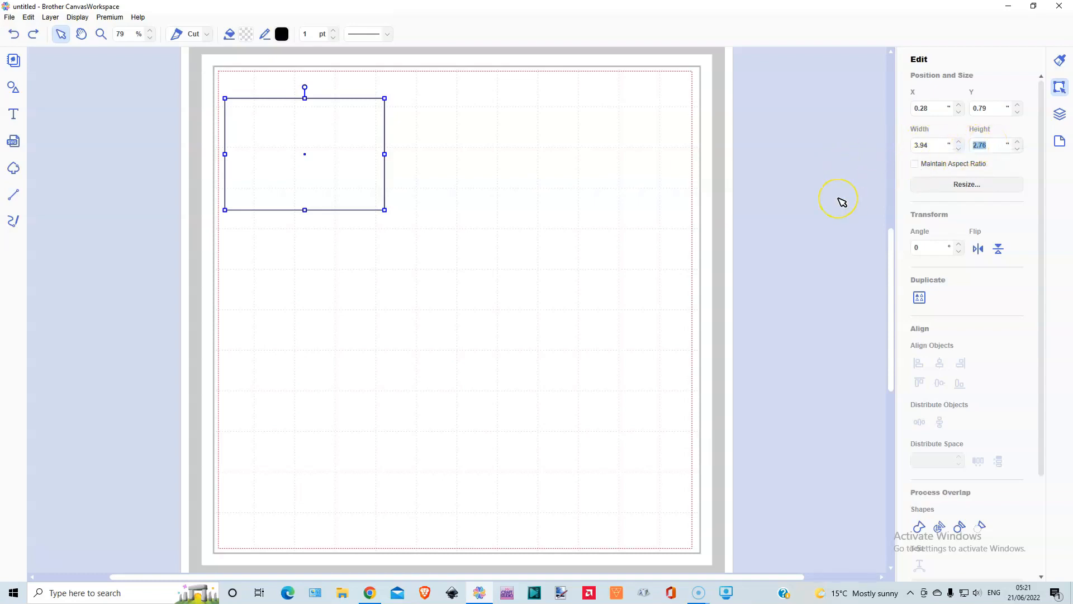
pyautogui.write('6')
pyautogui.press('Return')
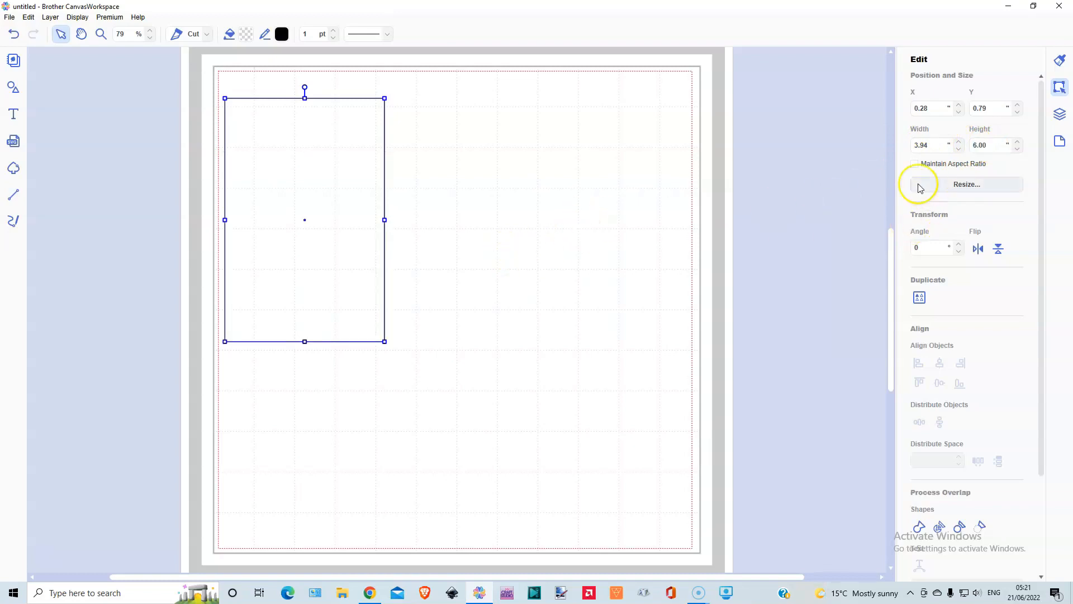
# Step: Set the rectangle's width to 3.90 inches and move it to the mat's corner at X 0.00, Y 0.00
pyautogui.click(930, 146)
pyautogui.hotkey('shift', 'Left')
pyautogui.write('0')
pyautogui.press('Return')
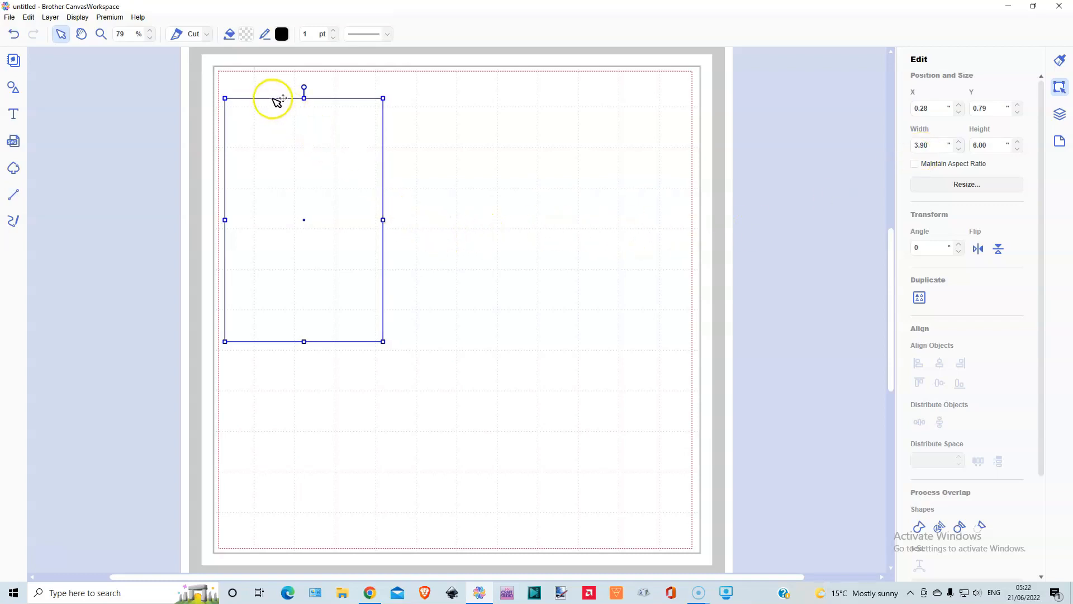
pyautogui.moveTo(293, 158); pyautogui.dragTo(295, 133)
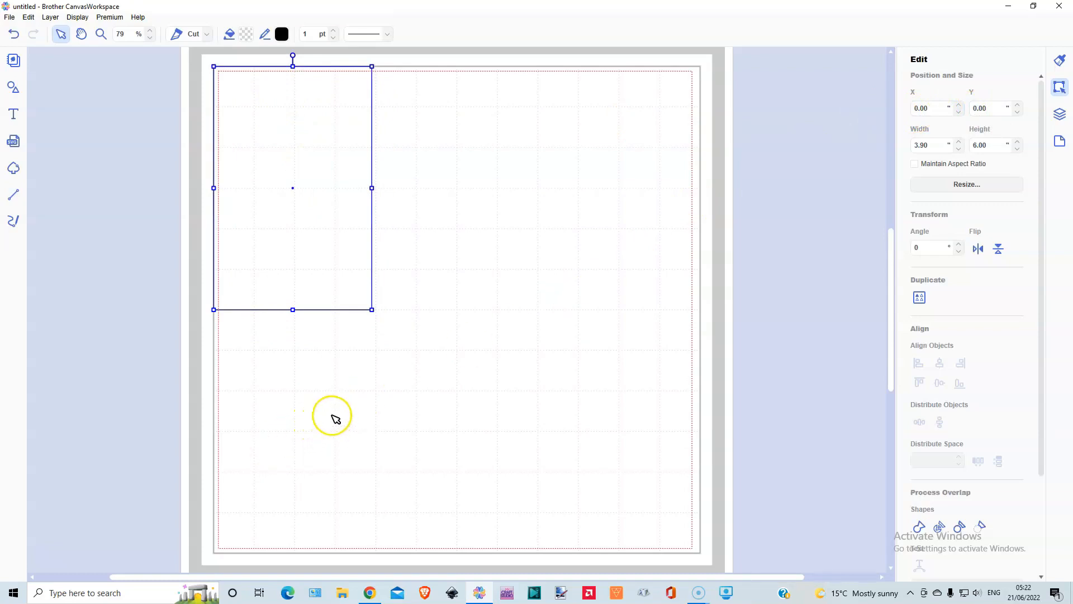
# Step: Draw a vertical line about 5.86 inches long at X 1.00 inside the rectangle and apply the short-dash line style
pyautogui.click(14, 196)
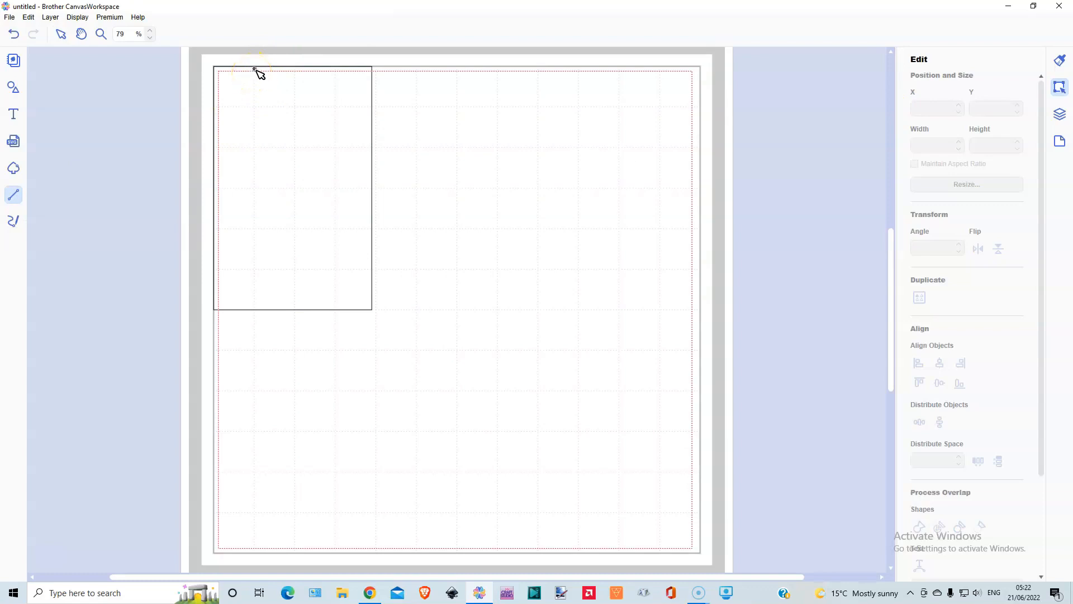
pyautogui.moveTo(255, 69); pyautogui.dragTo(255, 306)
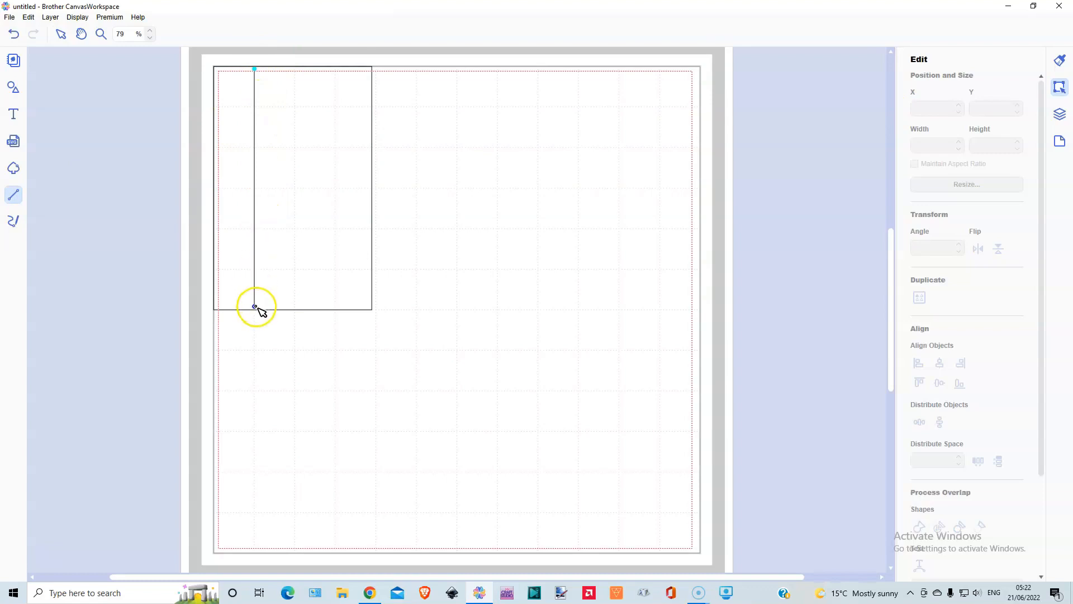
pyautogui.doubleClick(255, 306)
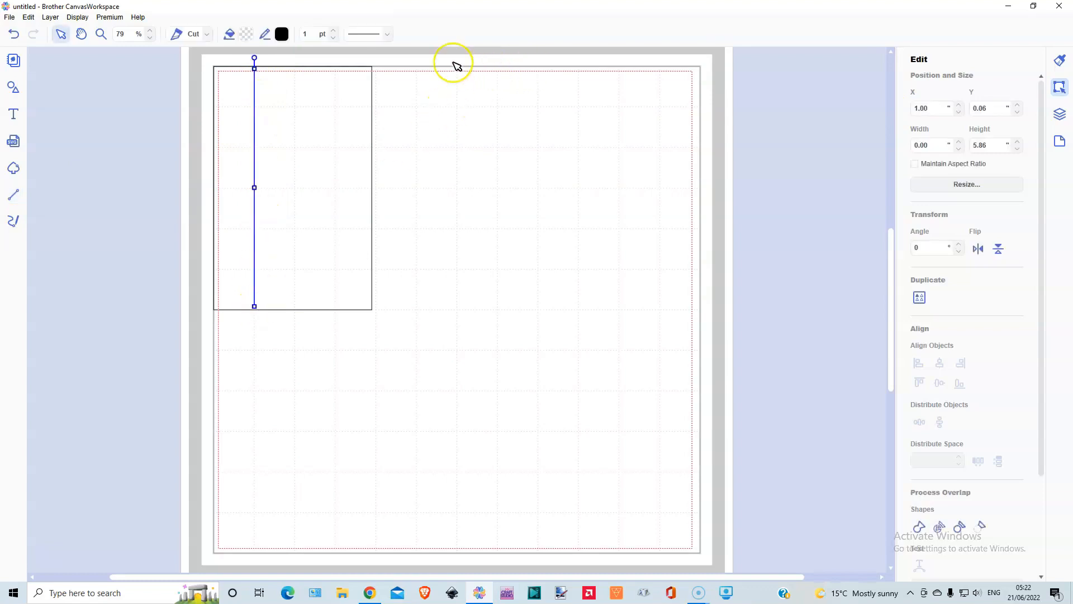
pyautogui.click(385, 34)
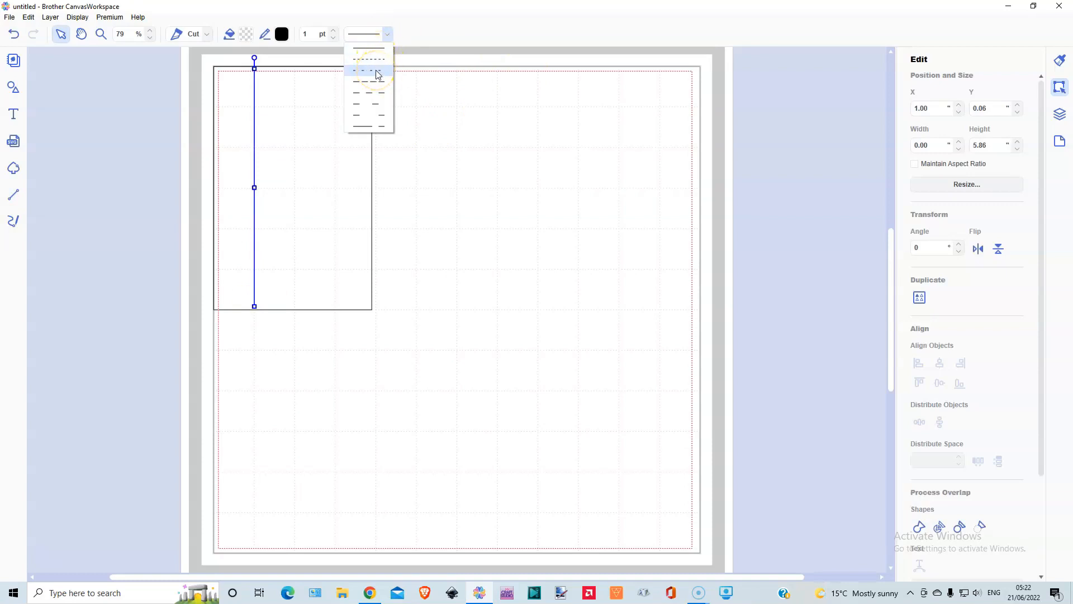
pyautogui.click(378, 74)
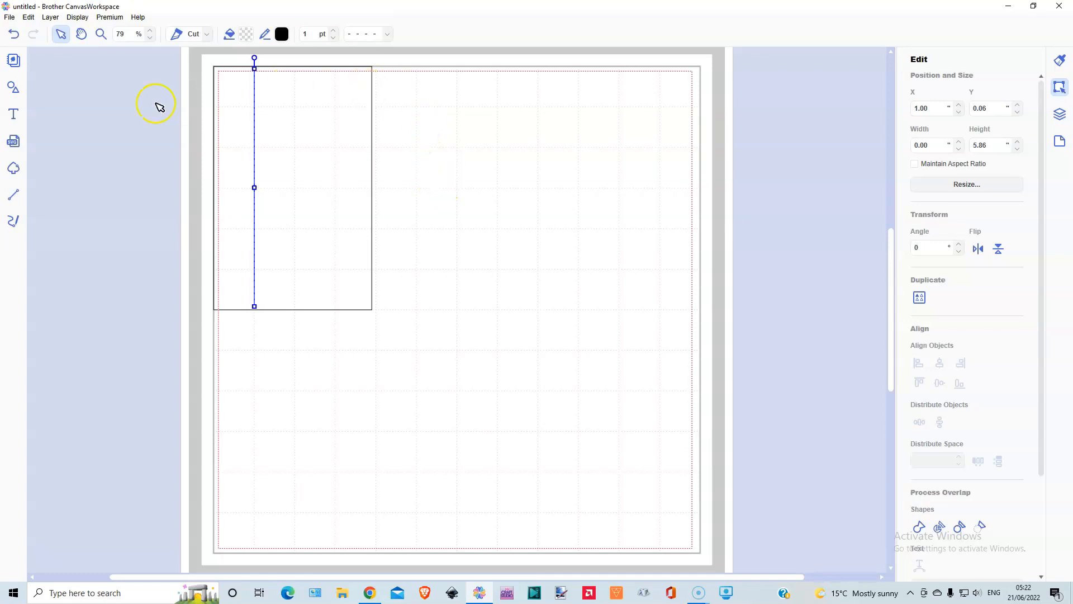
# Step: Duplicate the dashed line and position the copy at X 1.50, Y 0.00
pyautogui.click(51, 18)
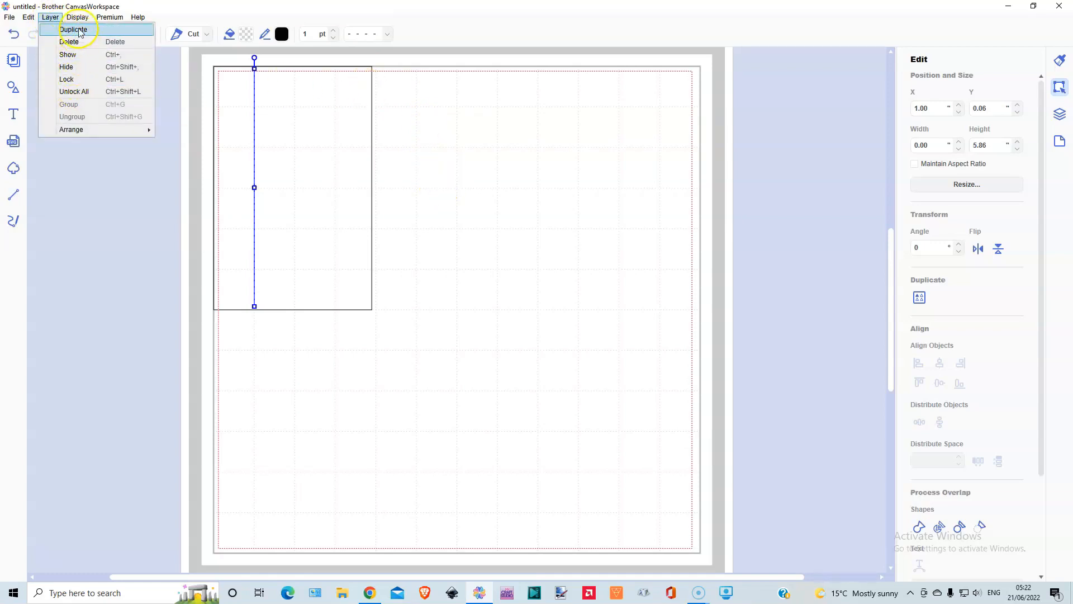
pyautogui.click(80, 31)
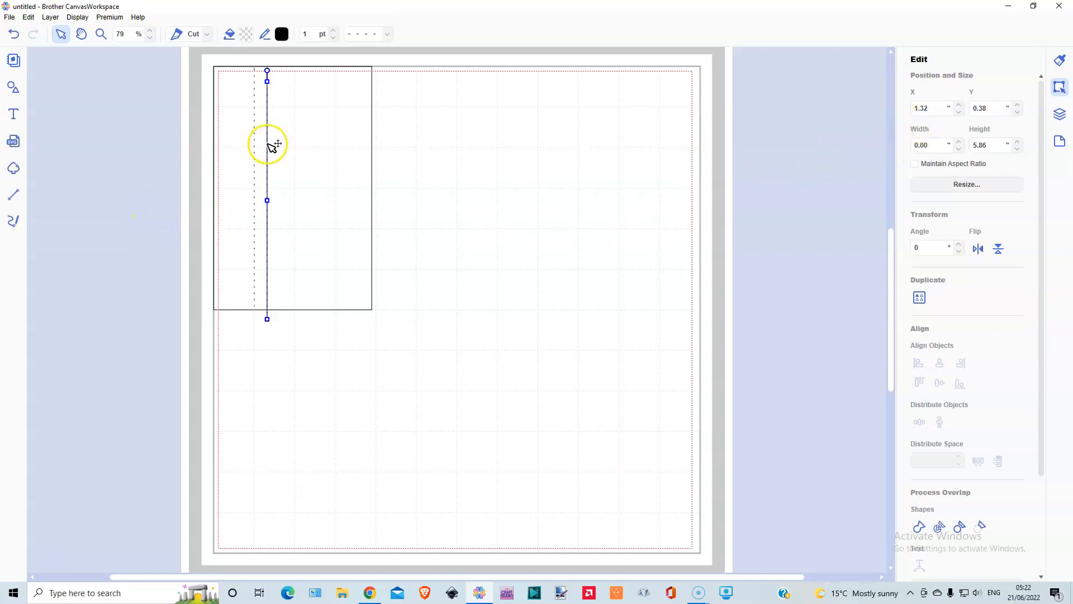
pyautogui.moveTo(273, 146); pyautogui.dragTo(279, 132)
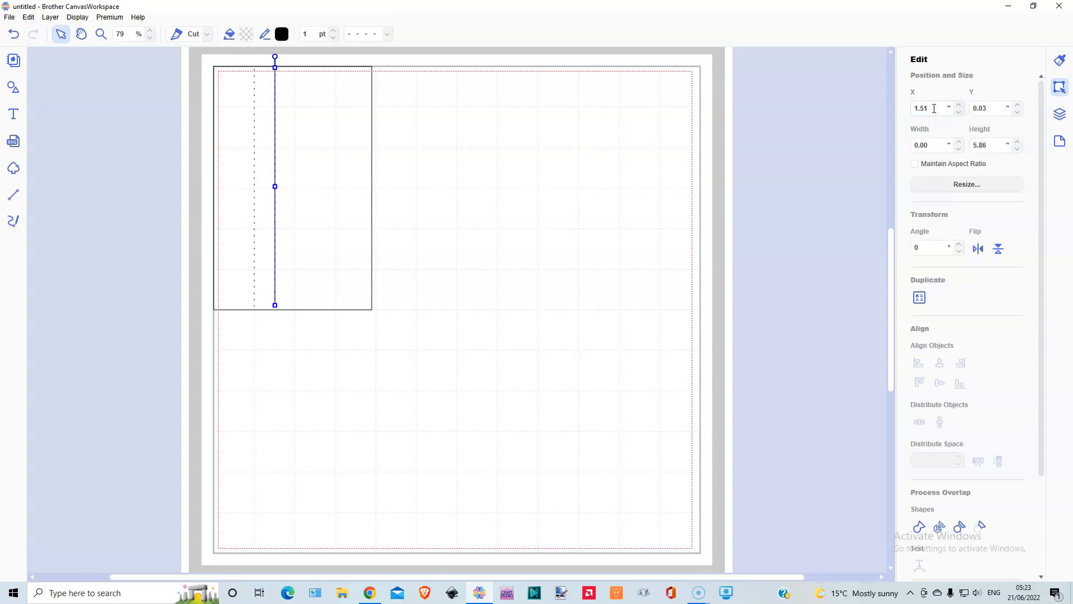
pyautogui.scroll(-1, 933, 109)
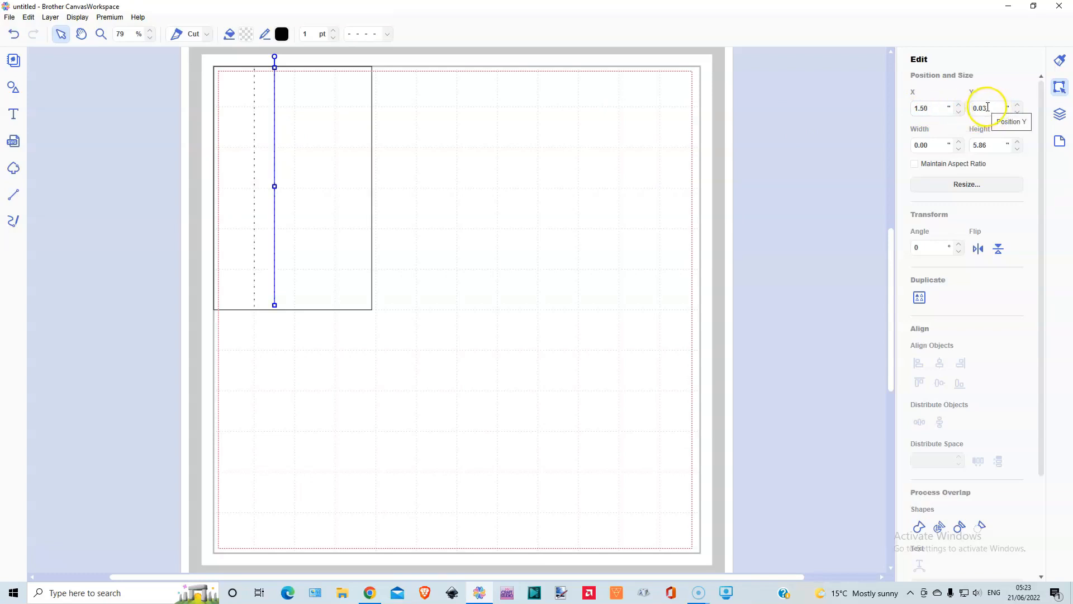
pyautogui.scroll(-1, 988, 109)
pyautogui.press('Up')
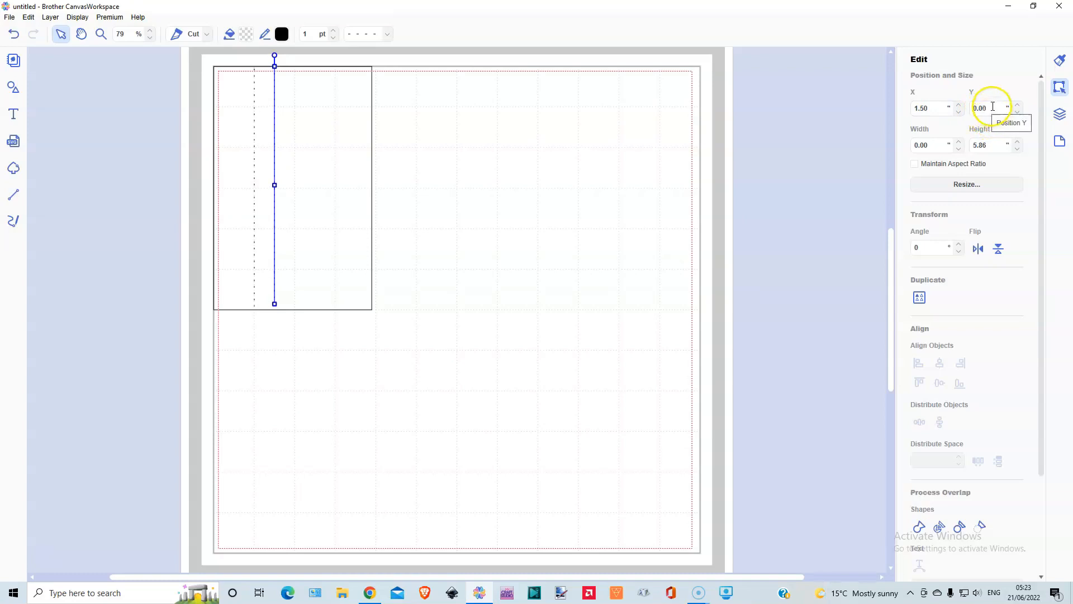
pyautogui.doubleClick(991, 108)
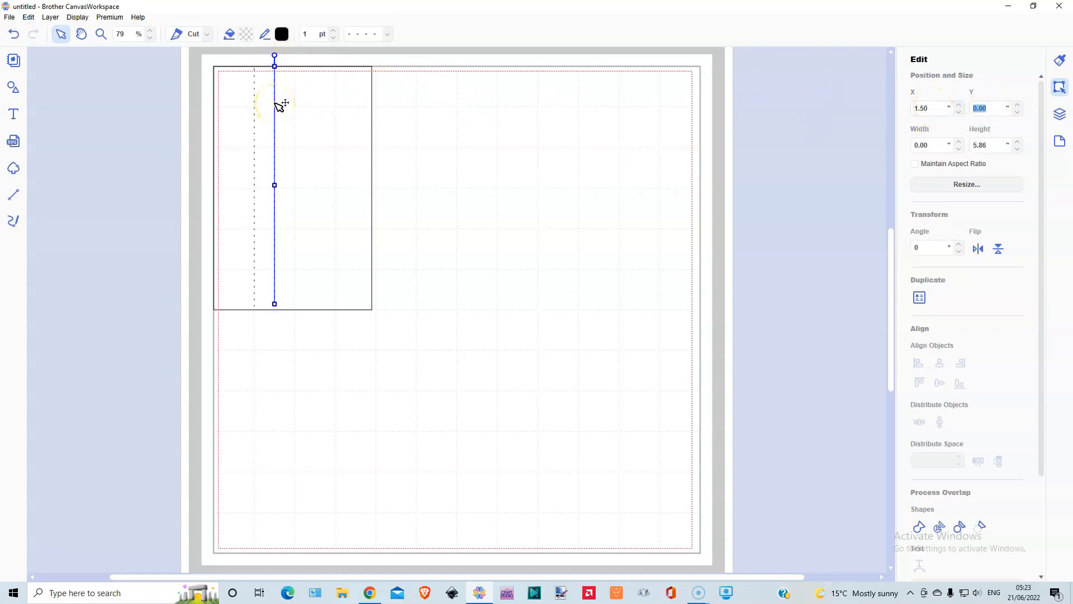
# Step: Duplicate the second dashed line and position the copy at about X 2.51, Y 0.00
pyautogui.click(49, 18)
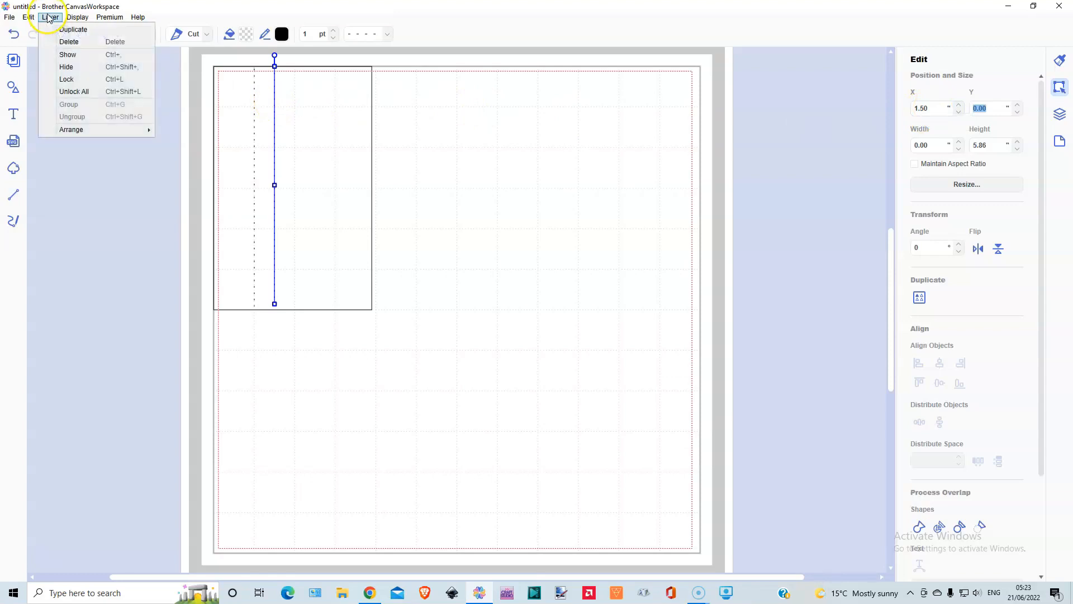
pyautogui.click(72, 29)
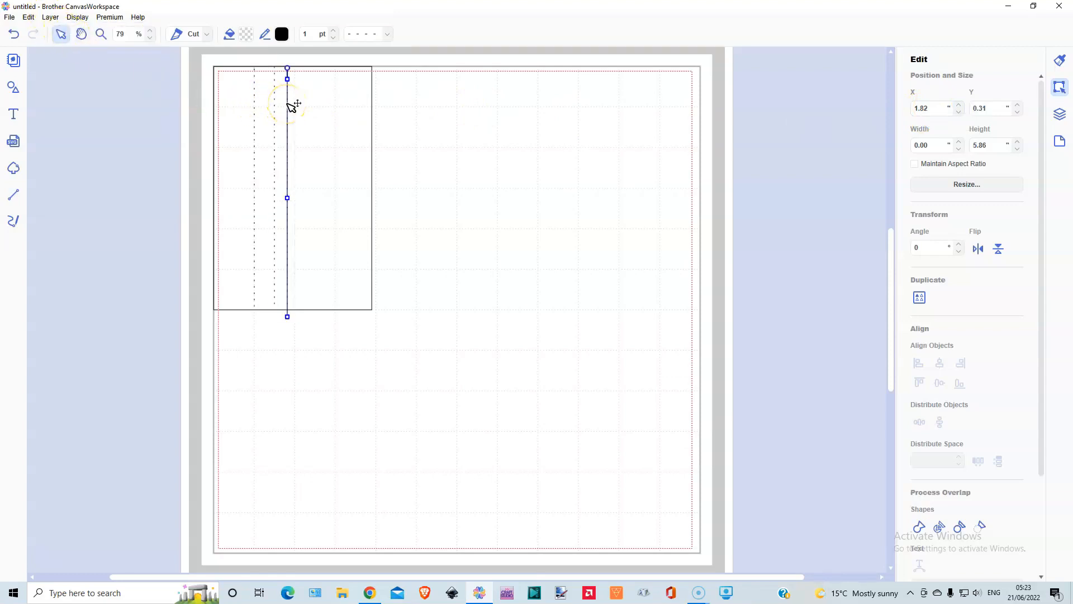
pyautogui.doubleClick(917, 108)
pyautogui.press('Return')
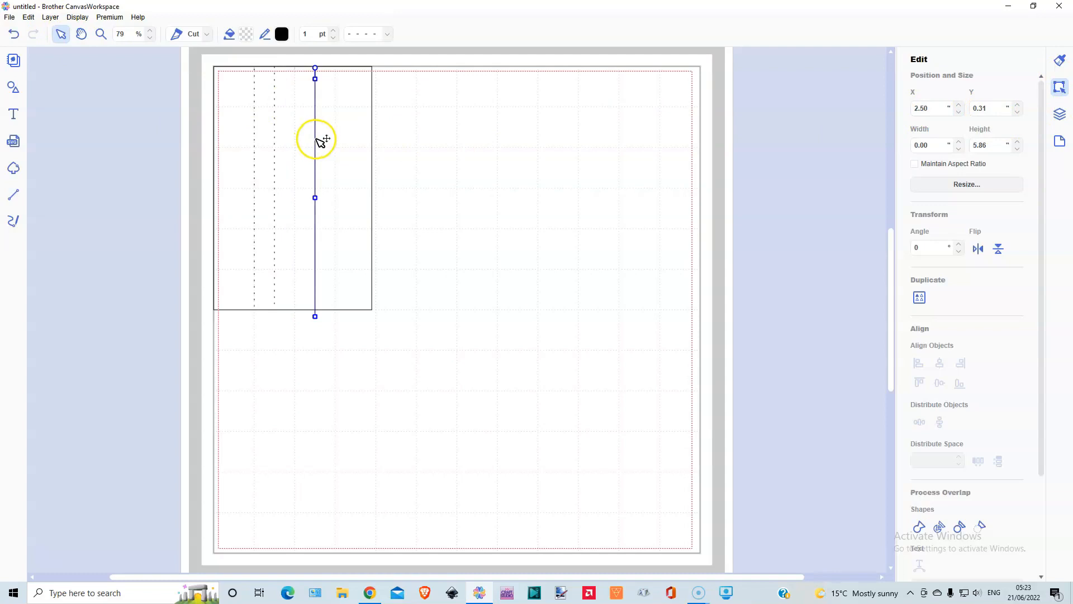
pyautogui.moveTo(316, 136); pyautogui.dragTo(319, 128)
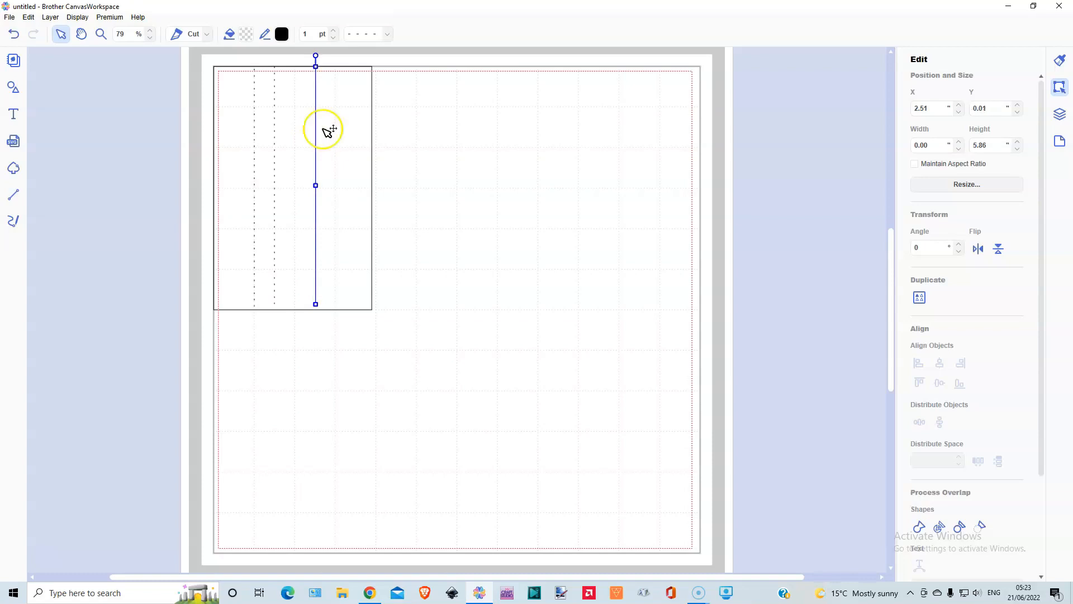
pyautogui.press('Up')
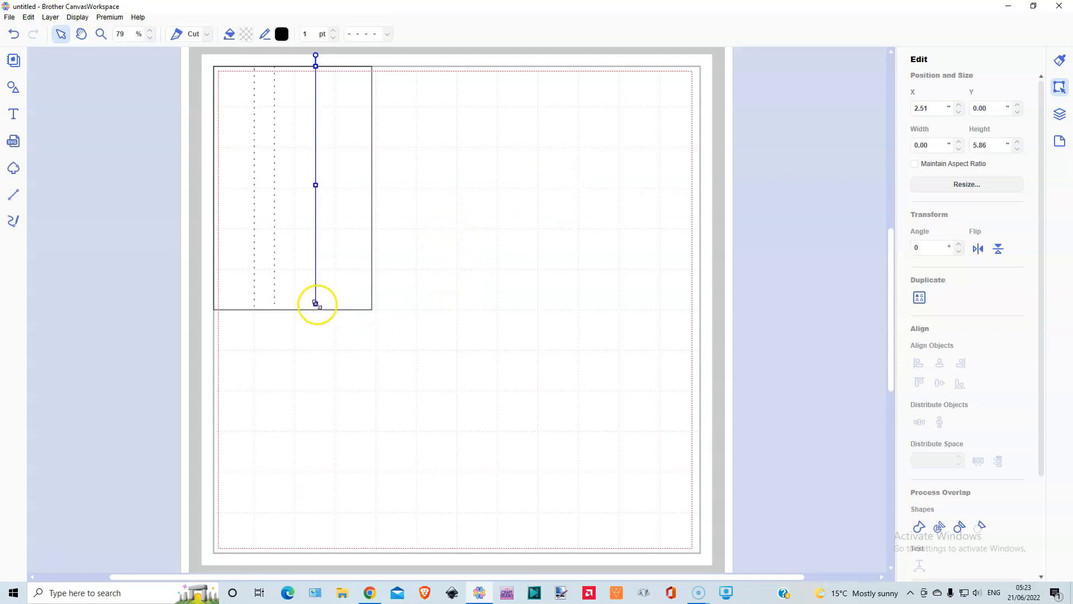
# Step: Duplicate the third dashed line and place the copy at about X 3.0, level with the other dashed lines
pyautogui.click(49, 20)
pyautogui.click(68, 29)
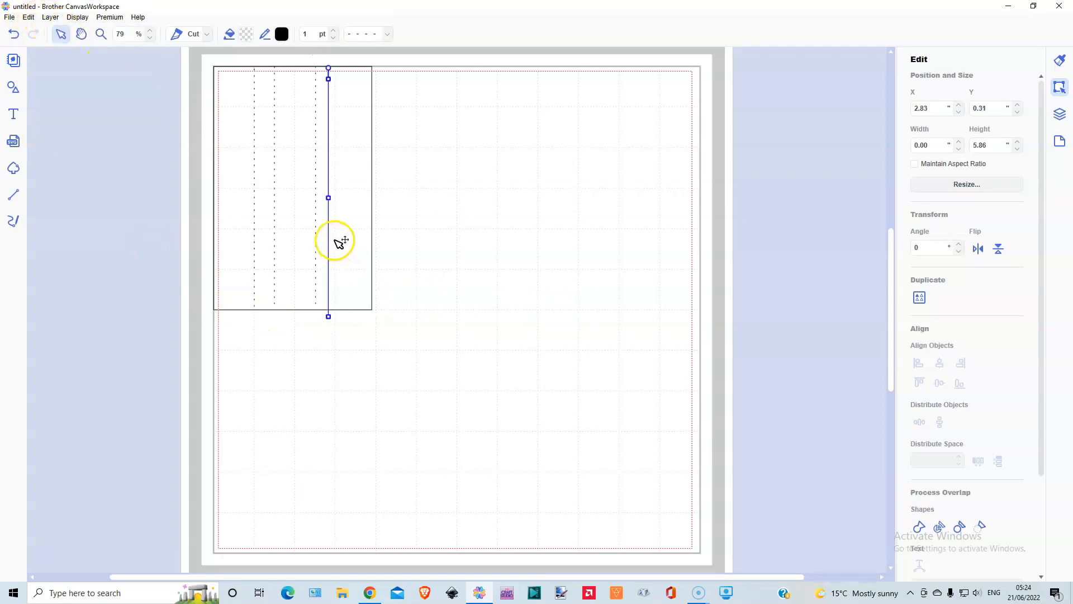
pyautogui.moveTo(333, 242); pyautogui.dragTo(341, 237)
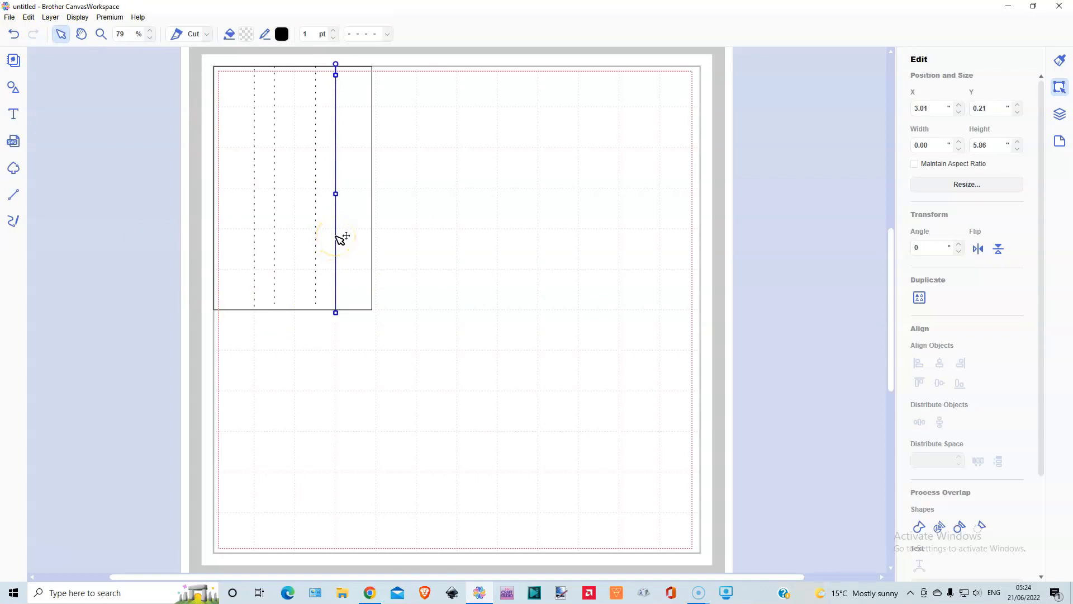
pyautogui.click(349, 193)
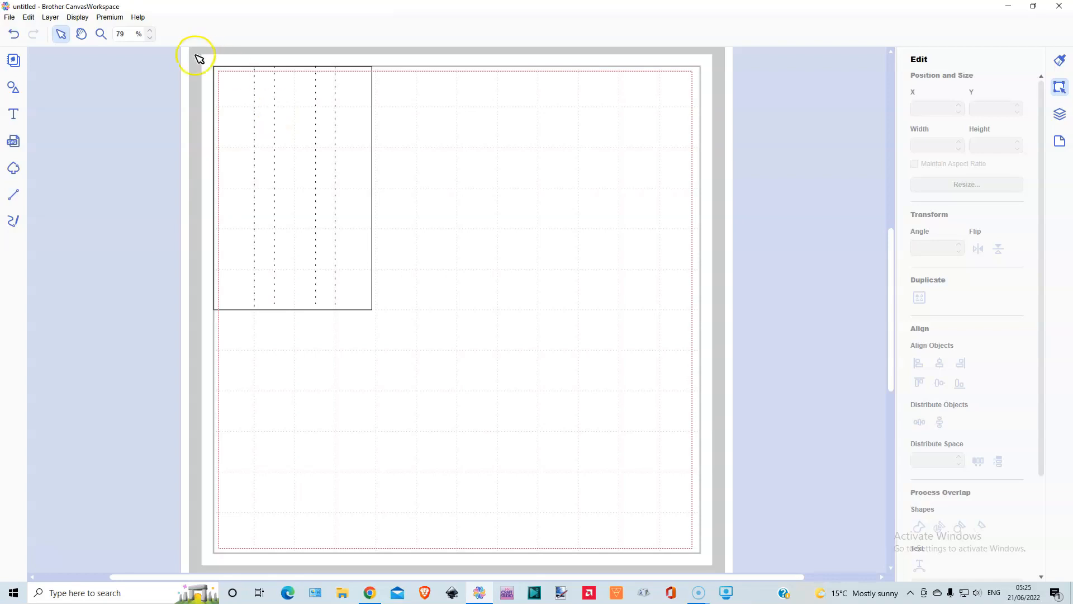
# Step: Group the rectangle with its four dashed lines and move the group to about X 0.50, Y 1.24
pyautogui.moveTo(206, 65); pyautogui.dragTo(441, 333)
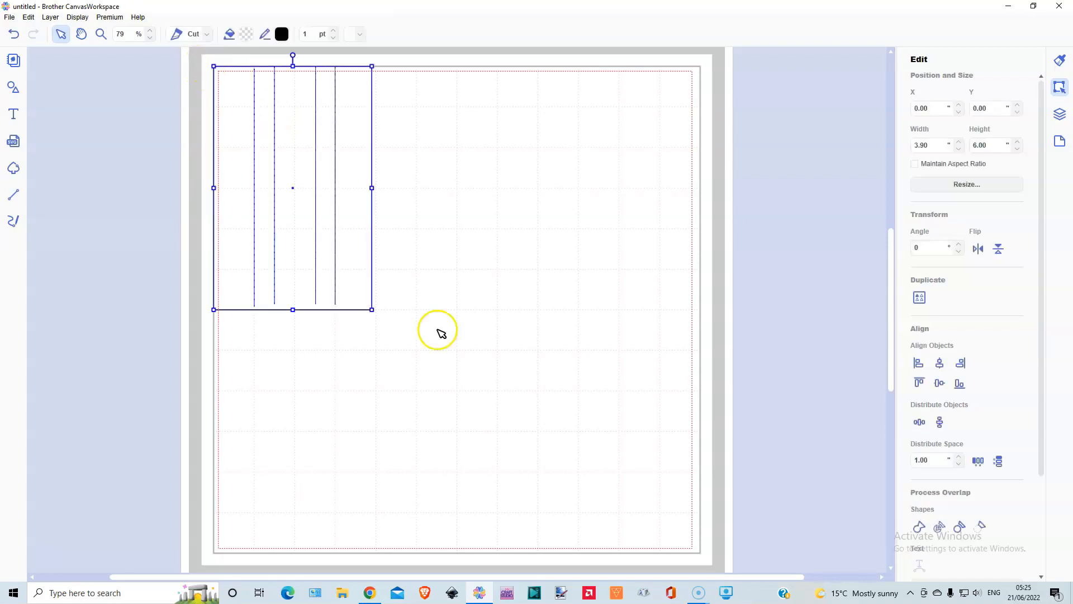
pyautogui.hotkey('ctrl', 'g')
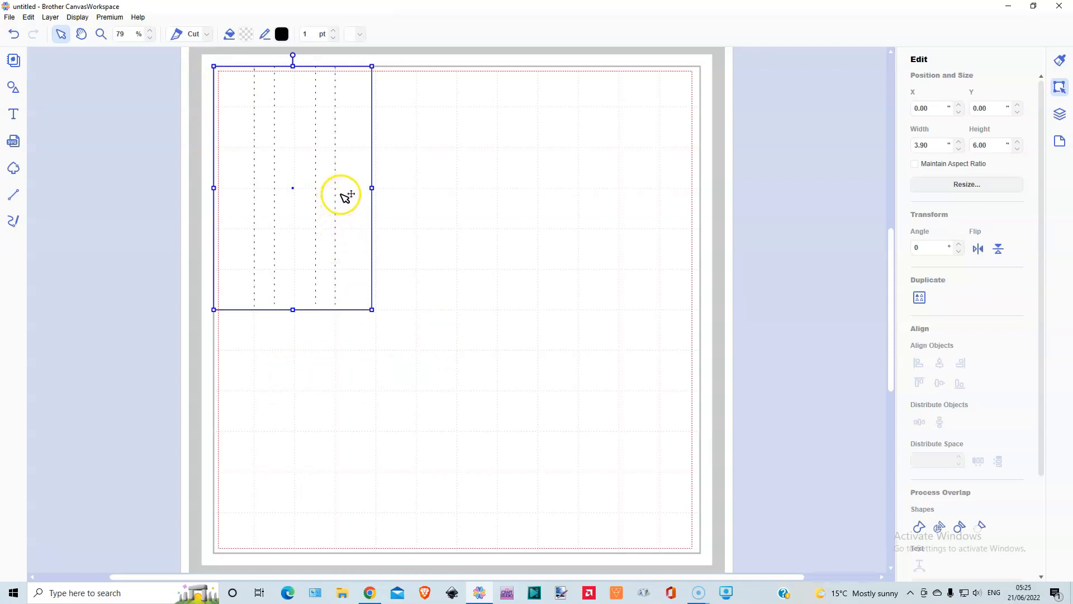
pyautogui.moveTo(342, 195); pyautogui.dragTo(364, 245)
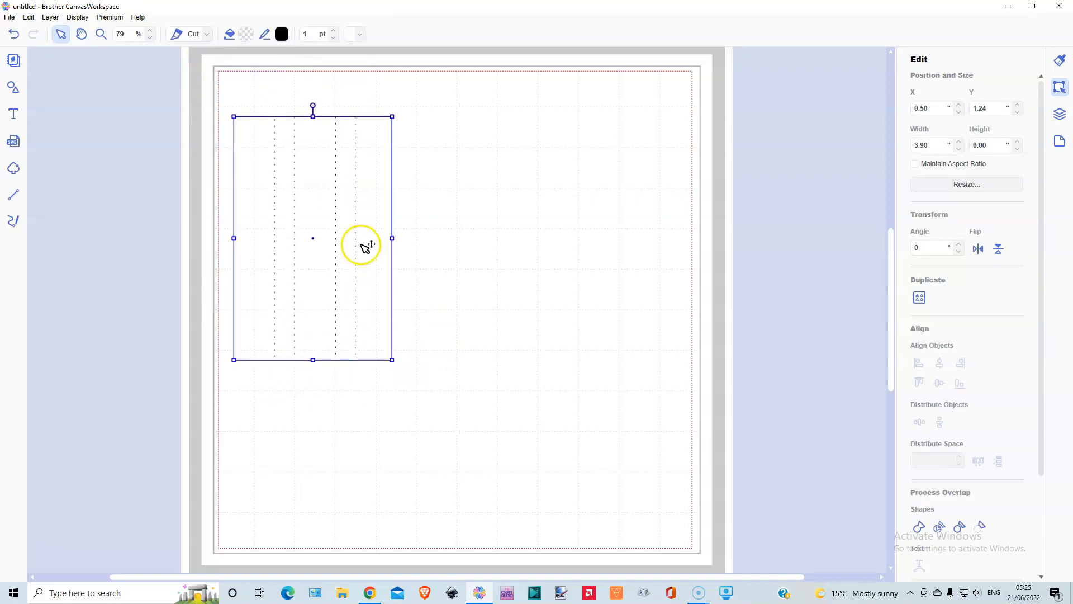
# Step: Duplicate the grouped panel, place the copy beside the original at about X 4.56, Y 1.28, and set its height to 4.00 inches
pyautogui.click(50, 18)
pyautogui.click(68, 29)
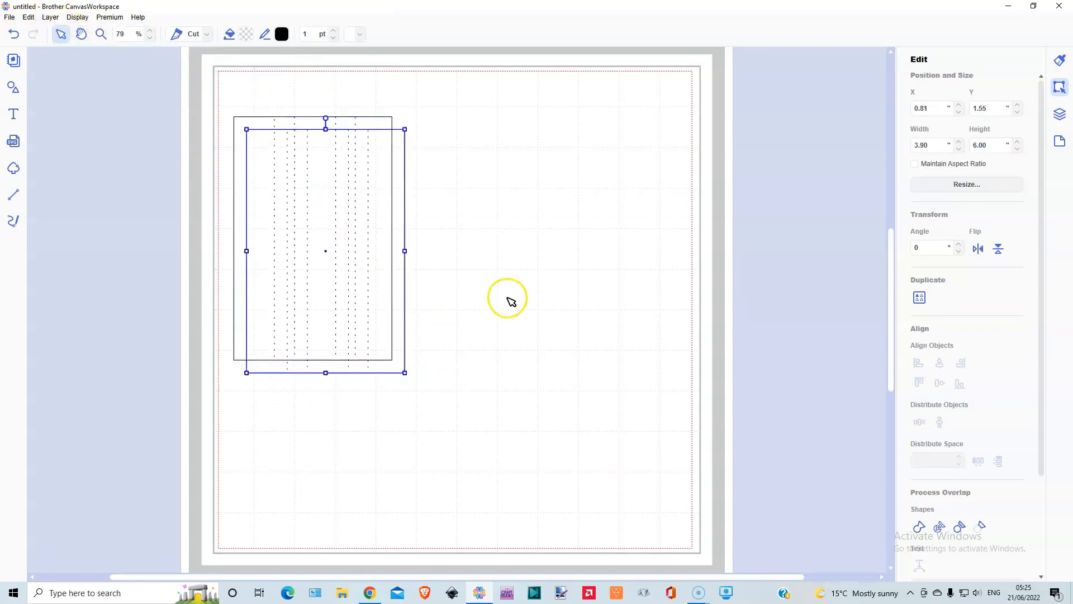
pyautogui.moveTo(400, 287); pyautogui.dragTo(550, 278)
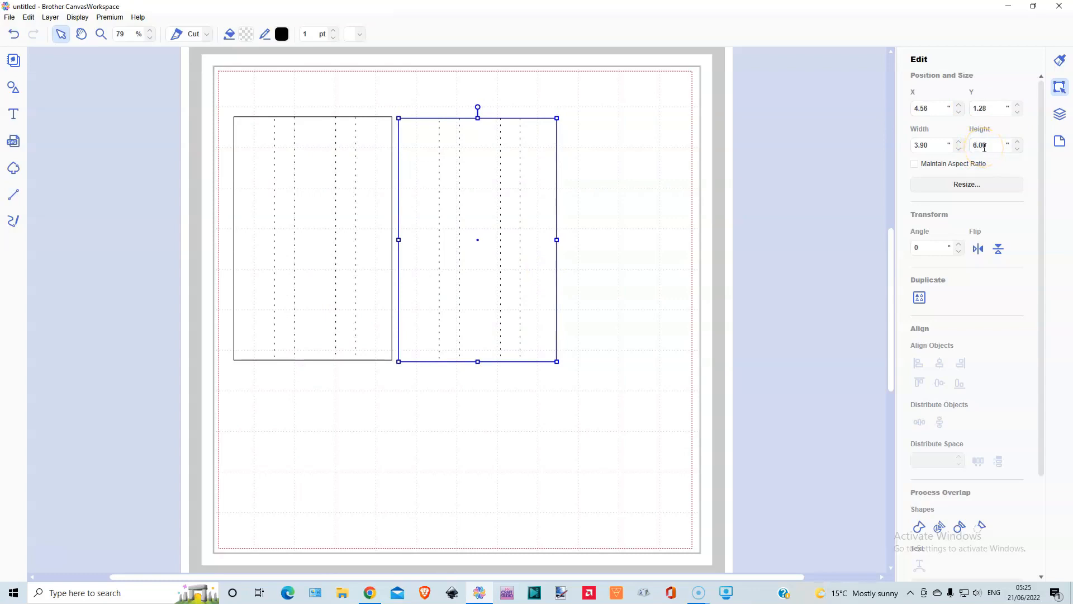
pyautogui.click(767, 250)
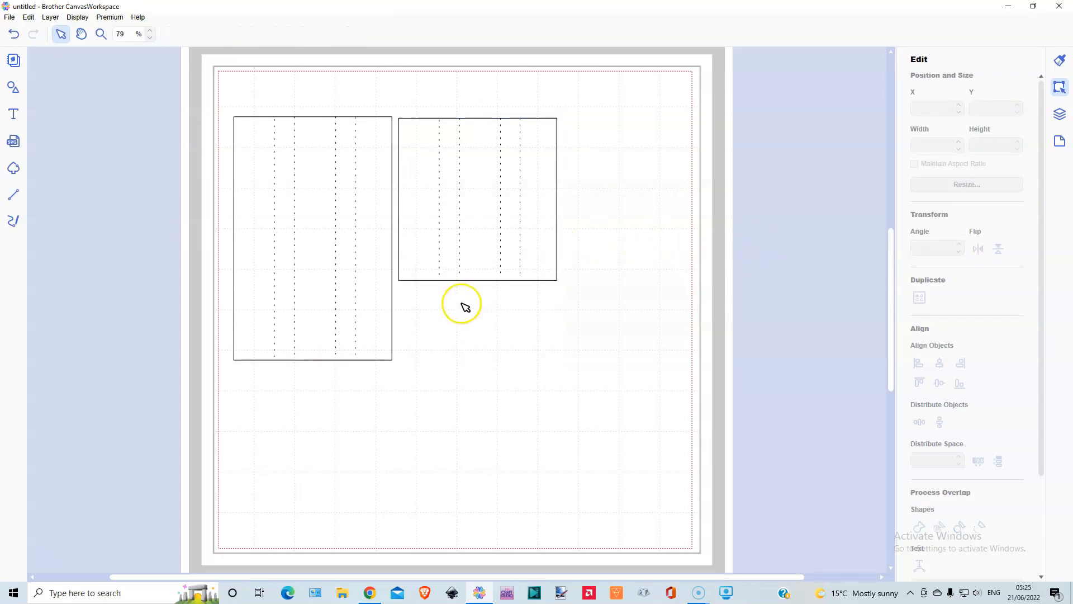
pyautogui.click(496, 206)
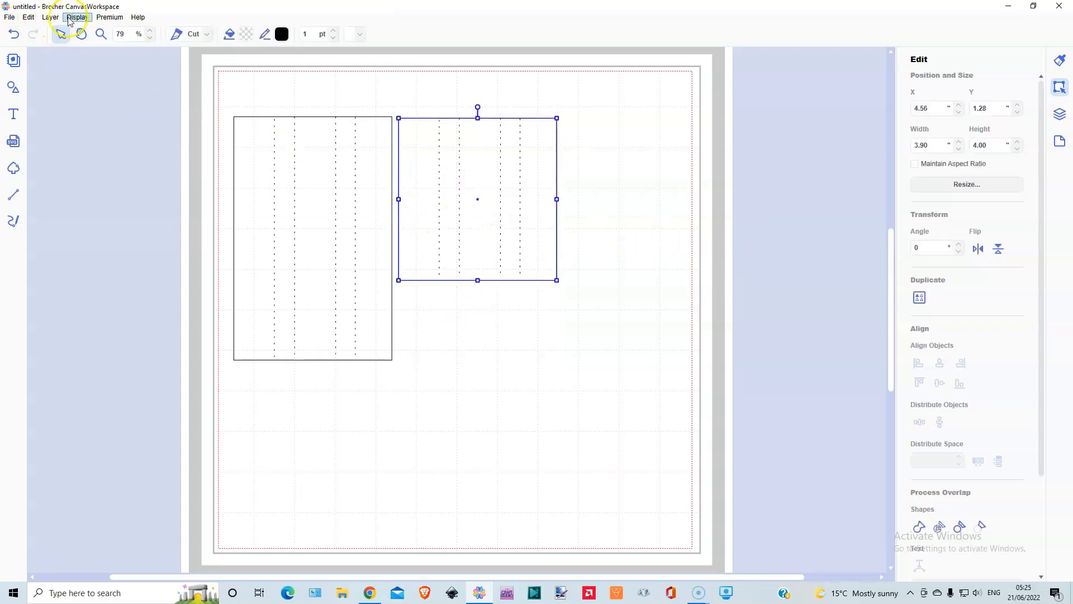
# Step: Duplicate the 4.00-inch panel, set the copy's height to 2.00 inches, and place it directly beneath at about X 4.56, Y 5.37
pyautogui.click(51, 16)
pyautogui.click(65, 31)
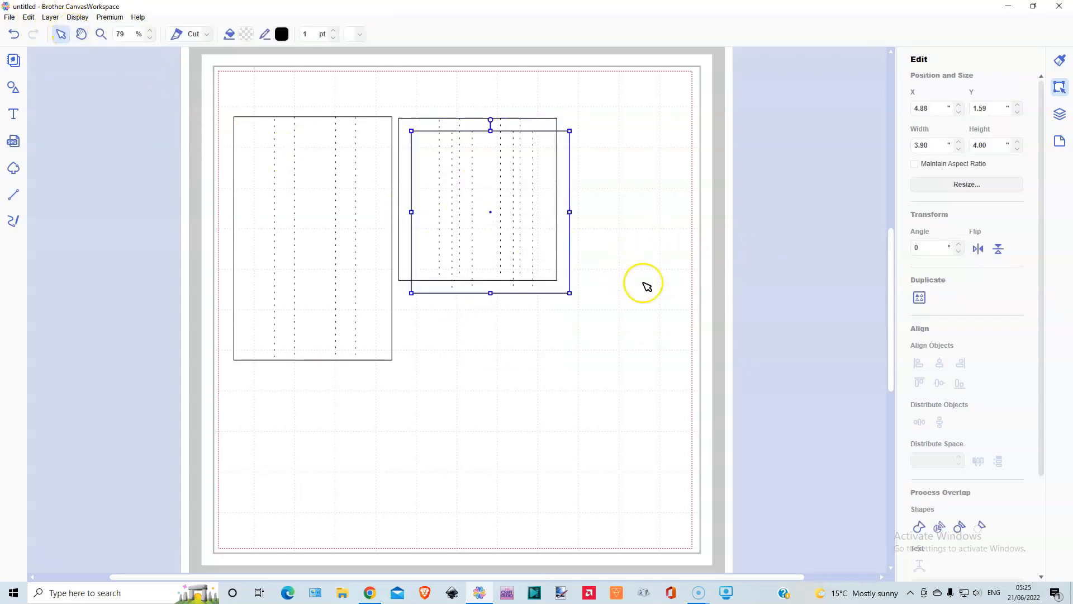
pyautogui.moveTo(568, 292); pyautogui.dragTo(693, 452)
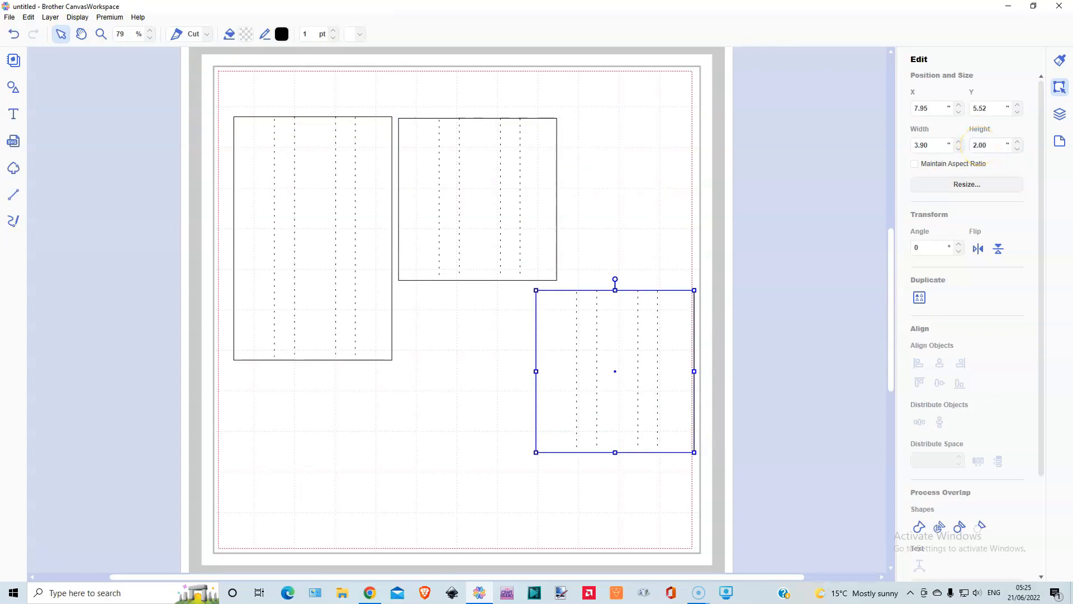
pyautogui.press('Return')
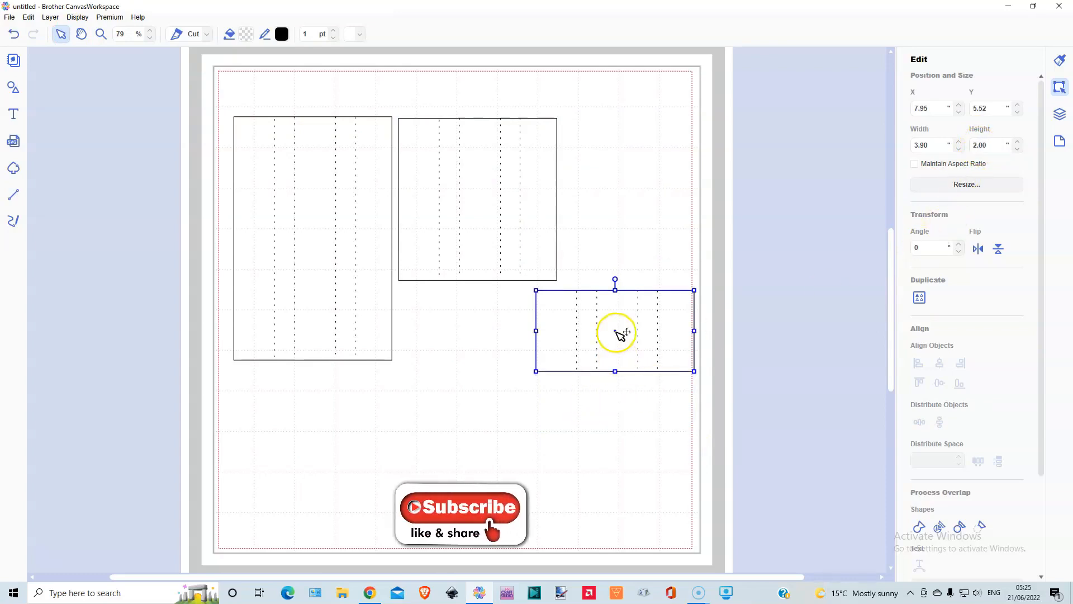
pyautogui.moveTo(617, 332); pyautogui.dragTo(480, 326)
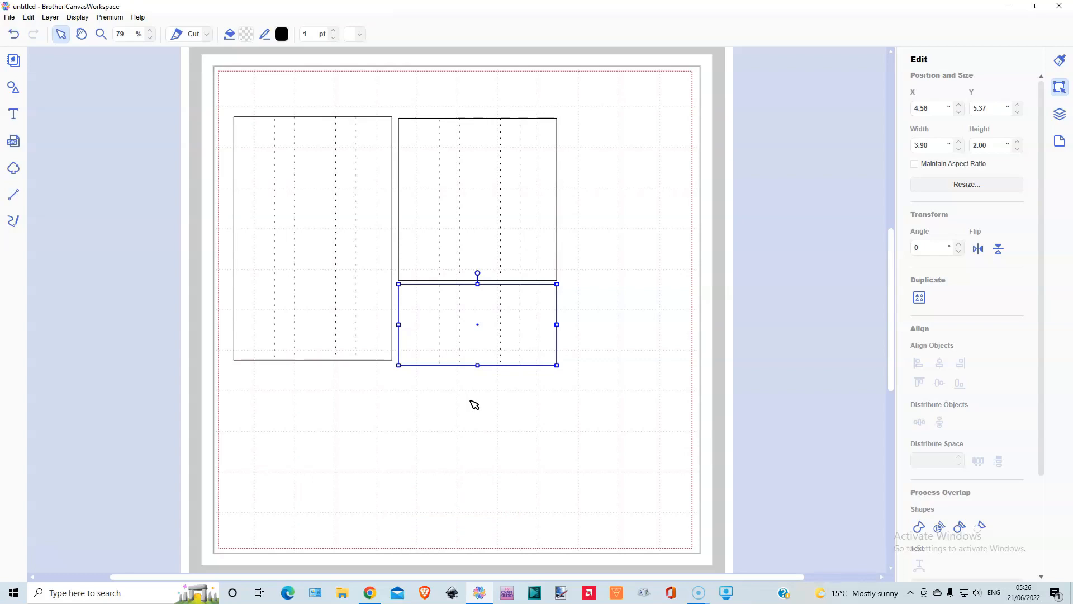
# Step: Move all three panels aside to about X 9.50, Y 0.84, and add a plain square at about X 0.47, Y 0.90
pyautogui.moveTo(208, 125); pyautogui.dragTo(575, 383)
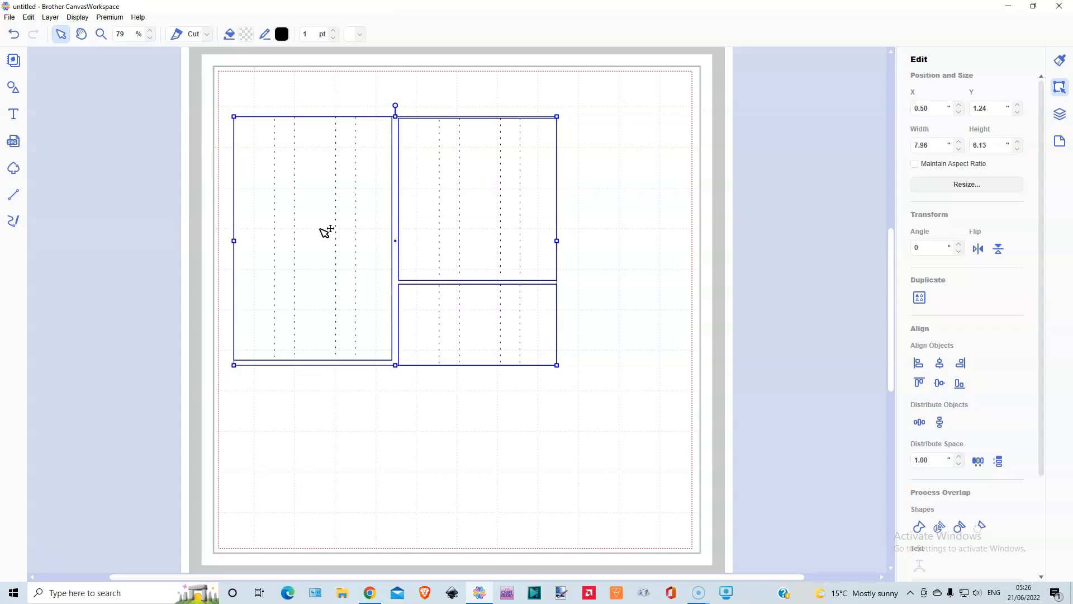
pyautogui.moveTo(325, 232); pyautogui.dragTo(690, 213)
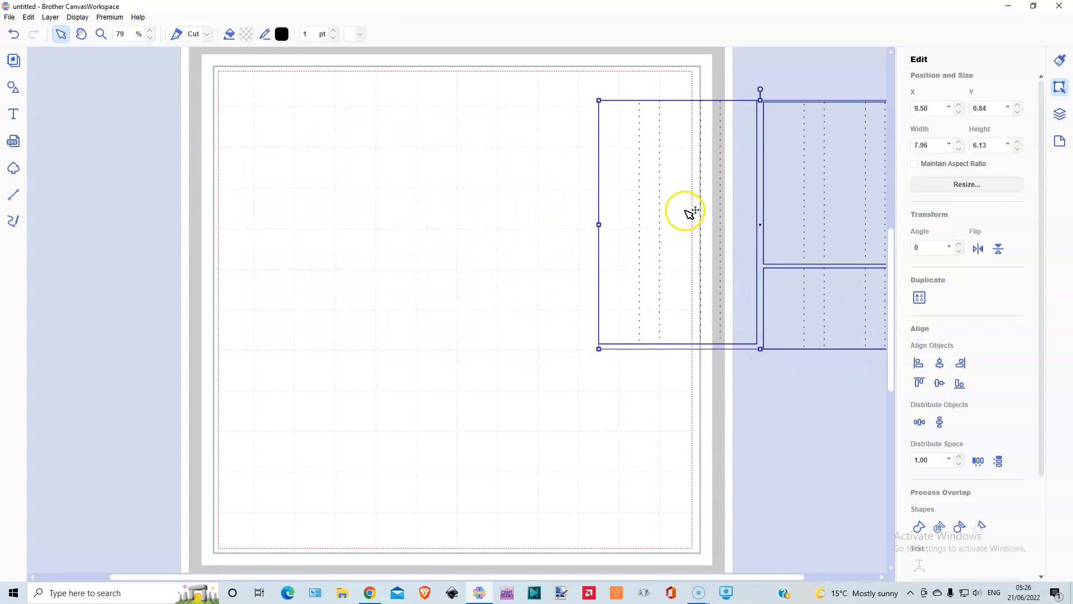
pyautogui.click(15, 89)
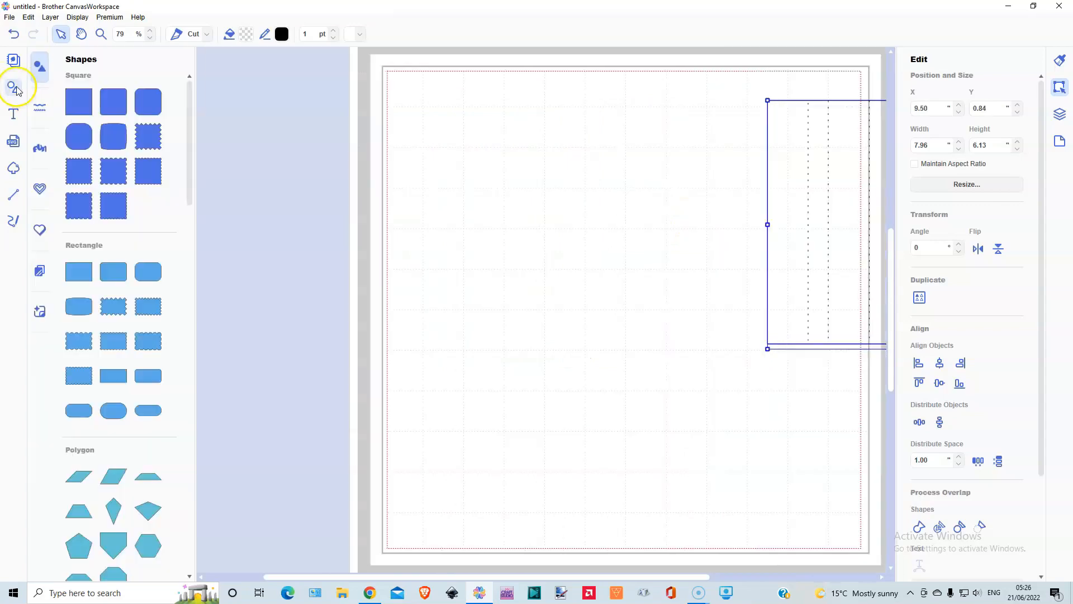
pyautogui.click(78, 101)
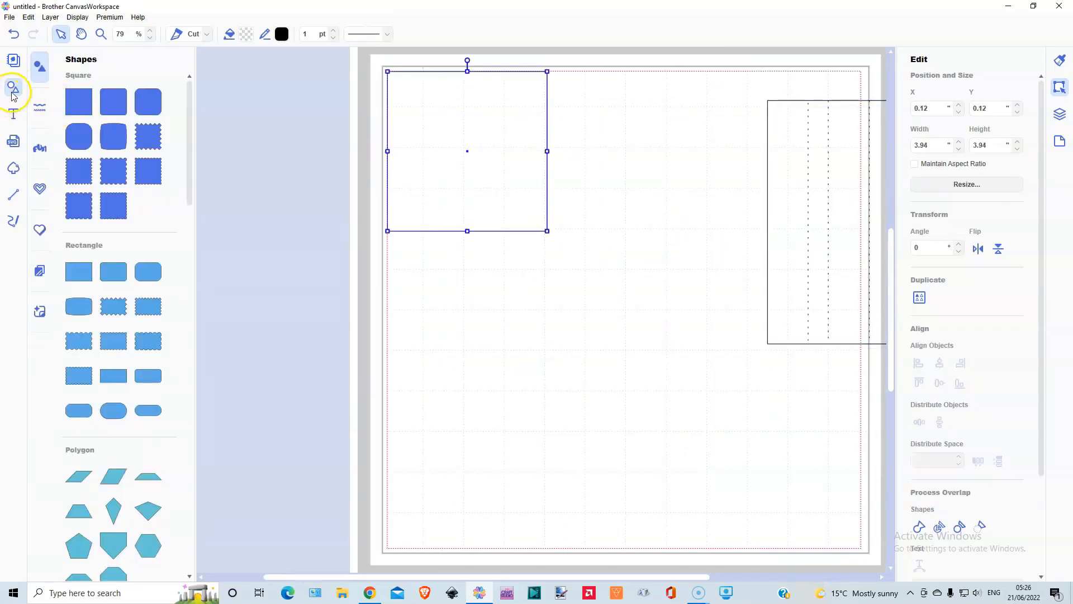
pyautogui.click(14, 88)
pyautogui.moveTo(249, 115); pyautogui.dragTo(289, 162)
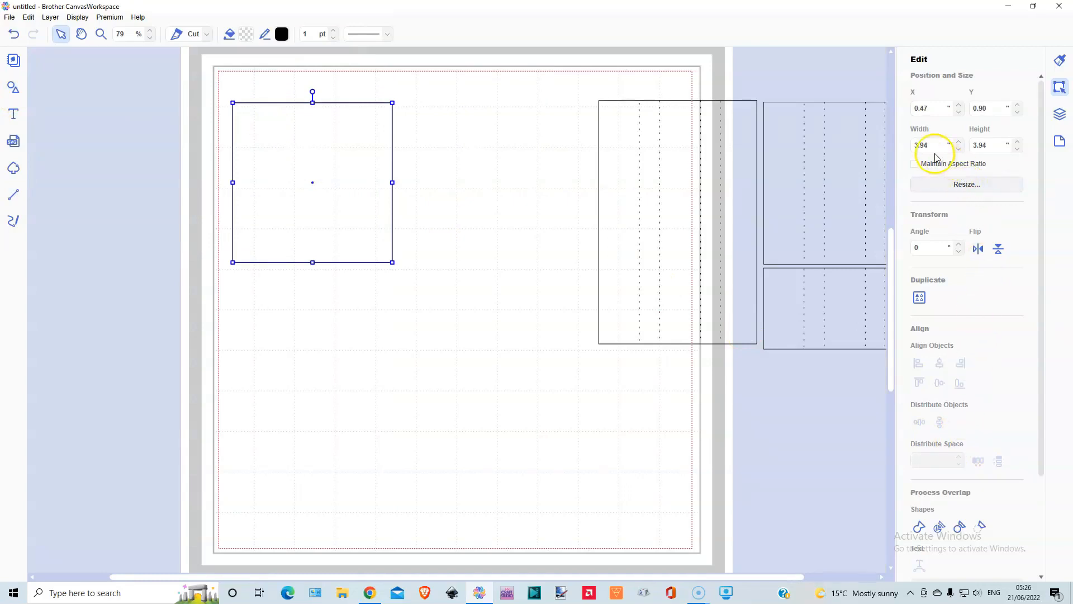
# Step: Scale the square proportionally to 6.00 inches wide and move it to about X 0.91, Y 2.44
pyautogui.click(914, 165)
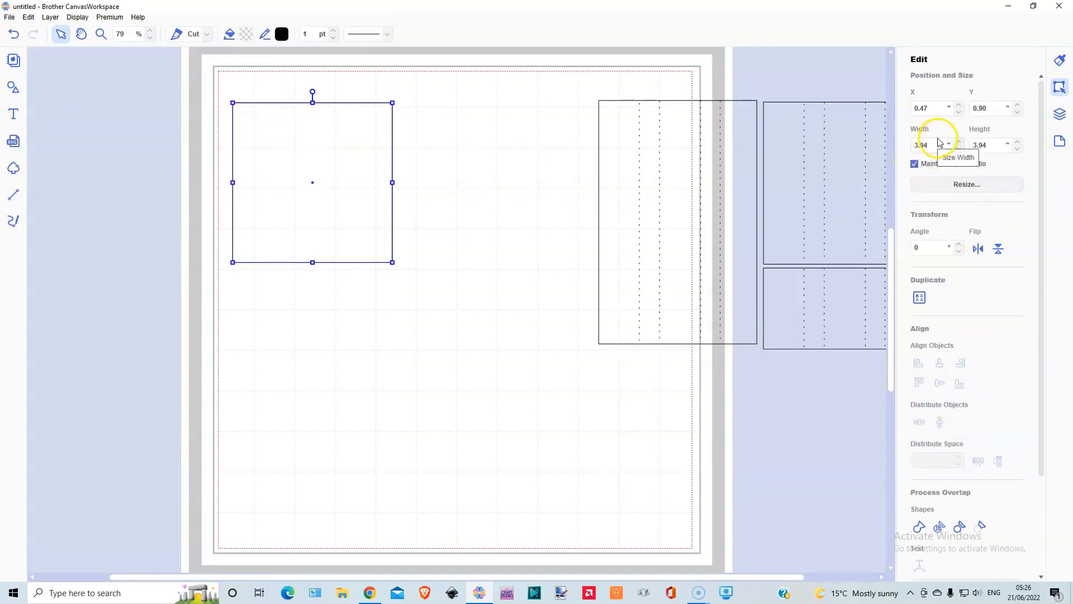
pyautogui.doubleClick(917, 145)
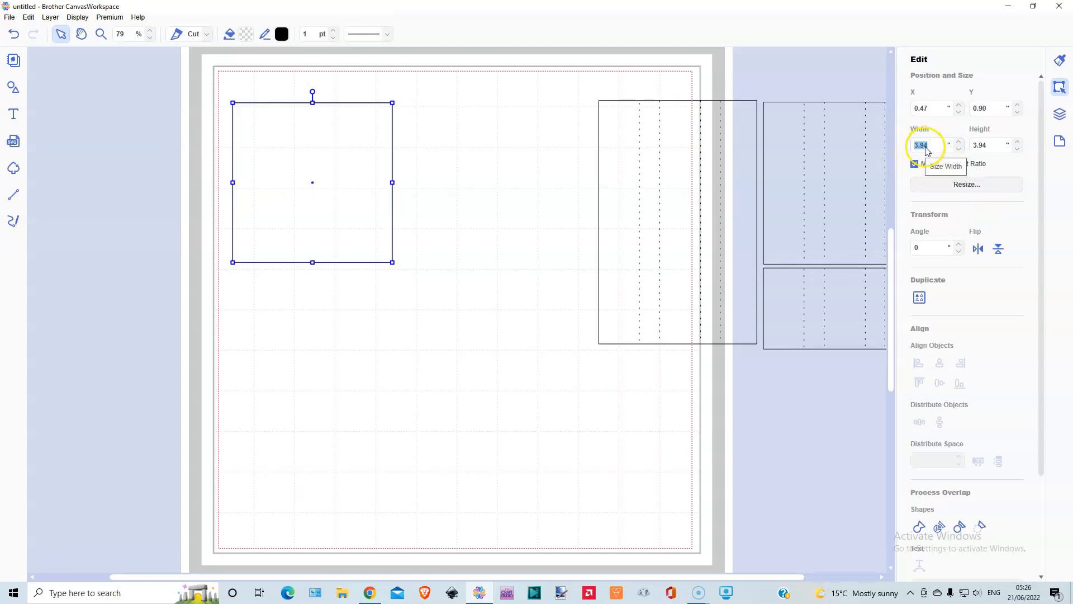
pyautogui.write('6')
pyautogui.press('Return')
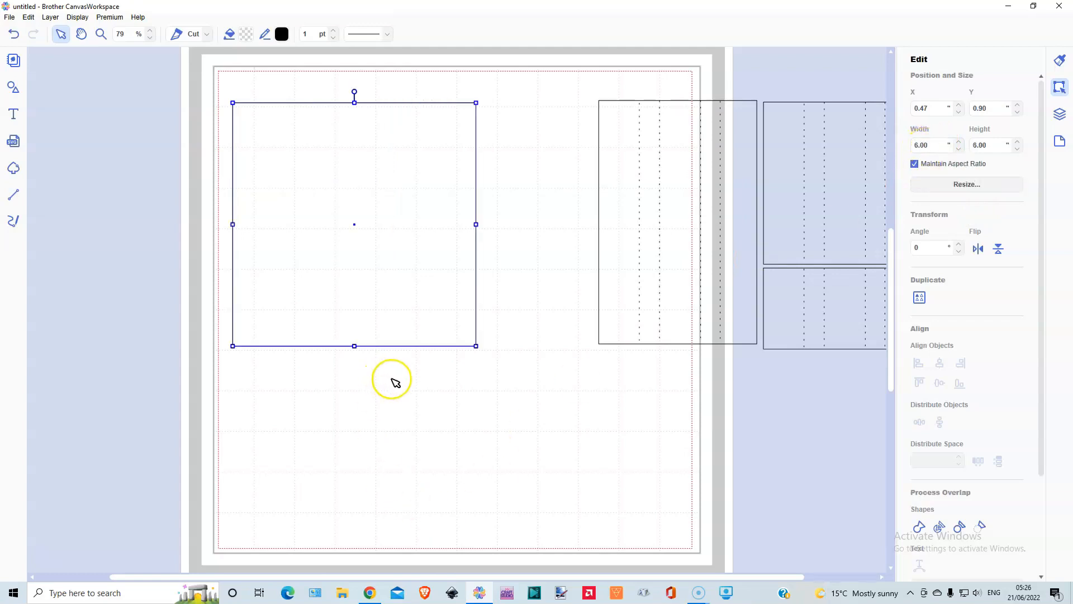
pyautogui.moveTo(355, 331); pyautogui.dragTo(376, 391)
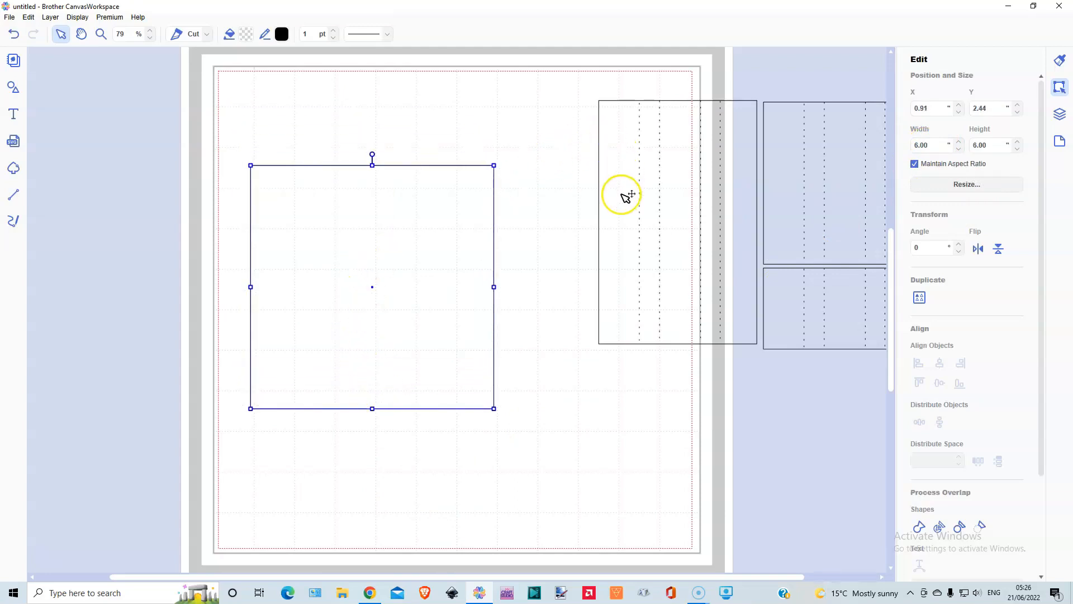
# Step: Stack the three panels bottom-aligned over one side of the square, and move the stack off the mat to about X 12.24, Y 0.19
pyautogui.moveTo(626, 196); pyautogui.dragTo(480, 260)
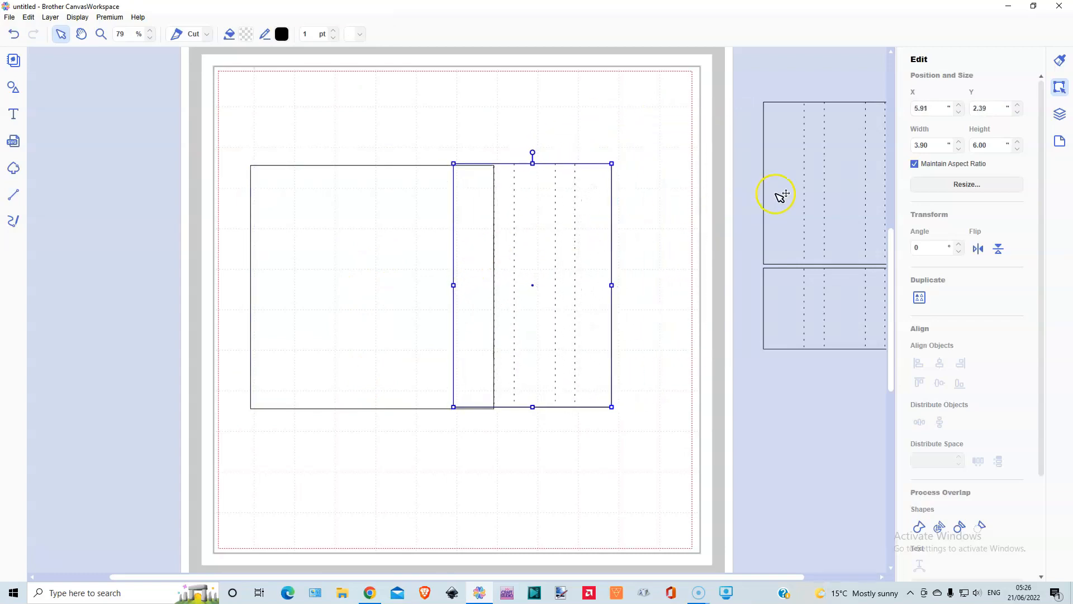
pyautogui.moveTo(781, 195); pyautogui.dragTo(471, 339)
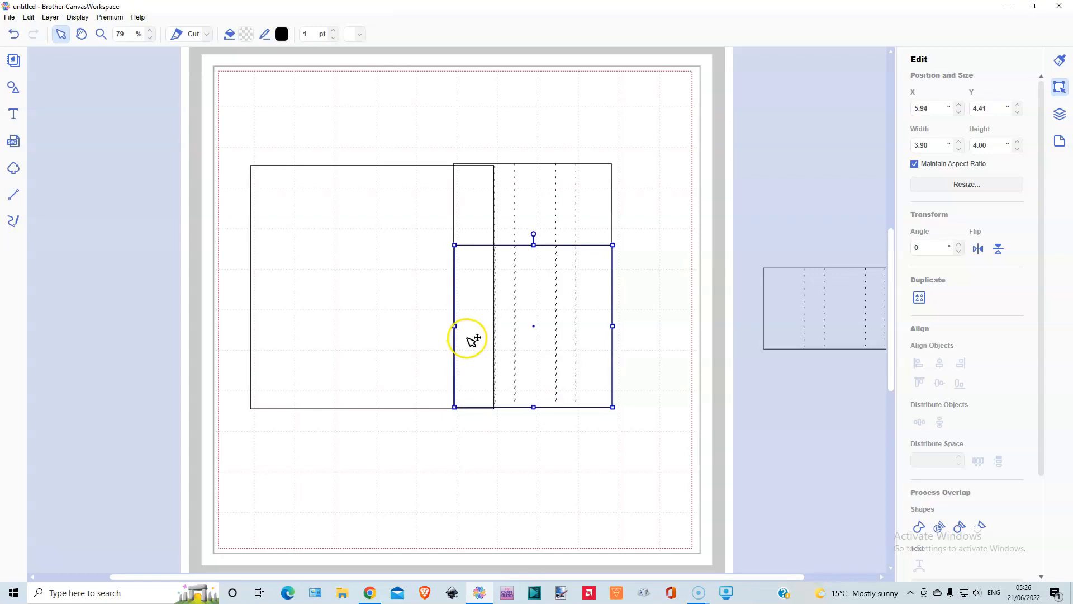
pyautogui.moveTo(785, 322); pyautogui.dragTo(481, 379)
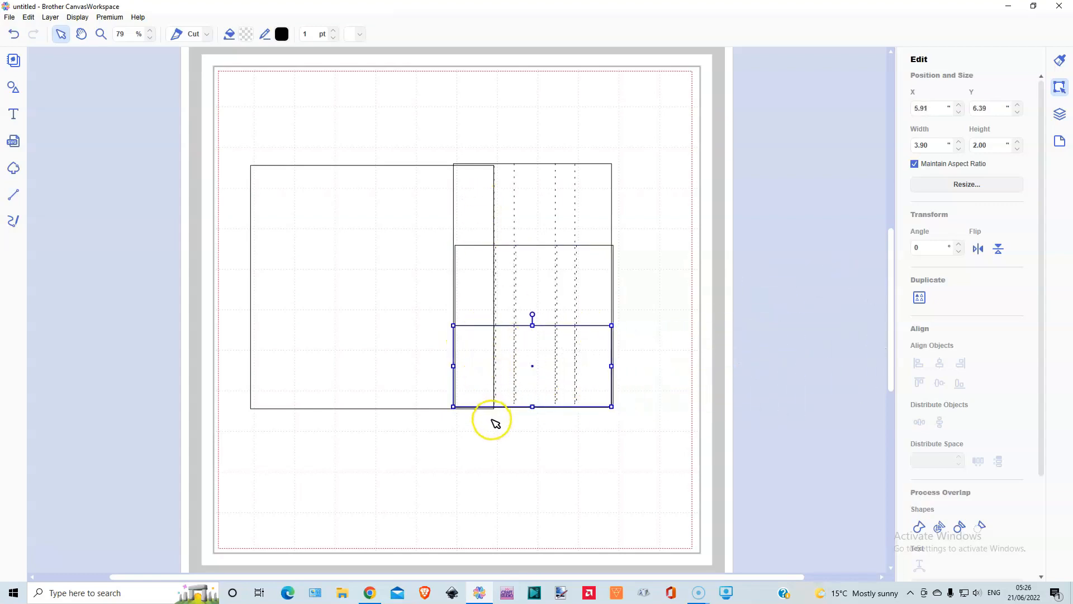
pyautogui.moveTo(546, 144); pyautogui.dragTo(572, 406)
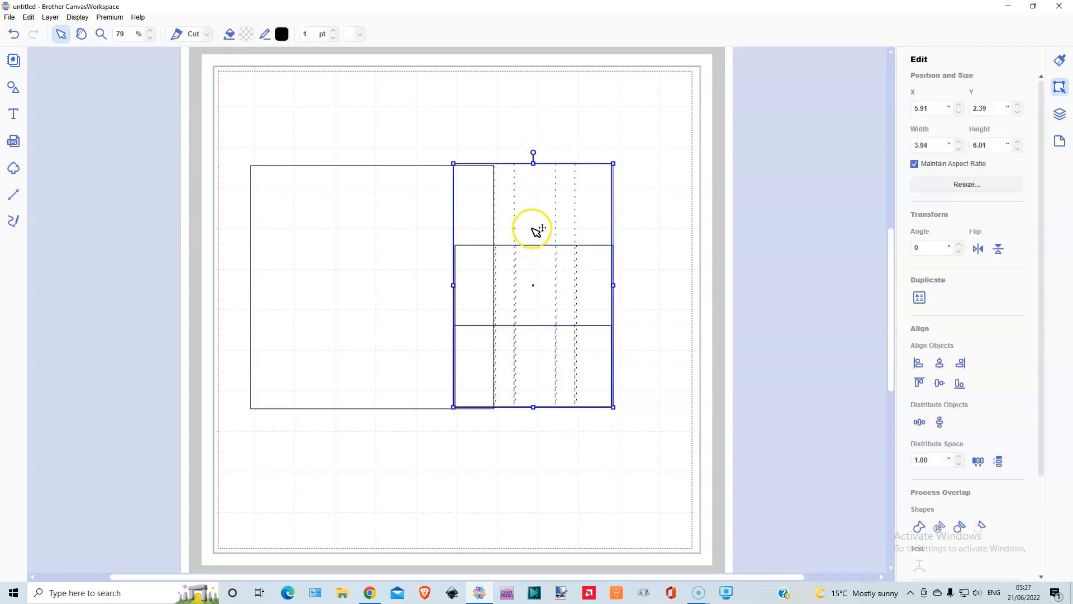
pyautogui.moveTo(536, 229); pyautogui.dragTo(793, 139)
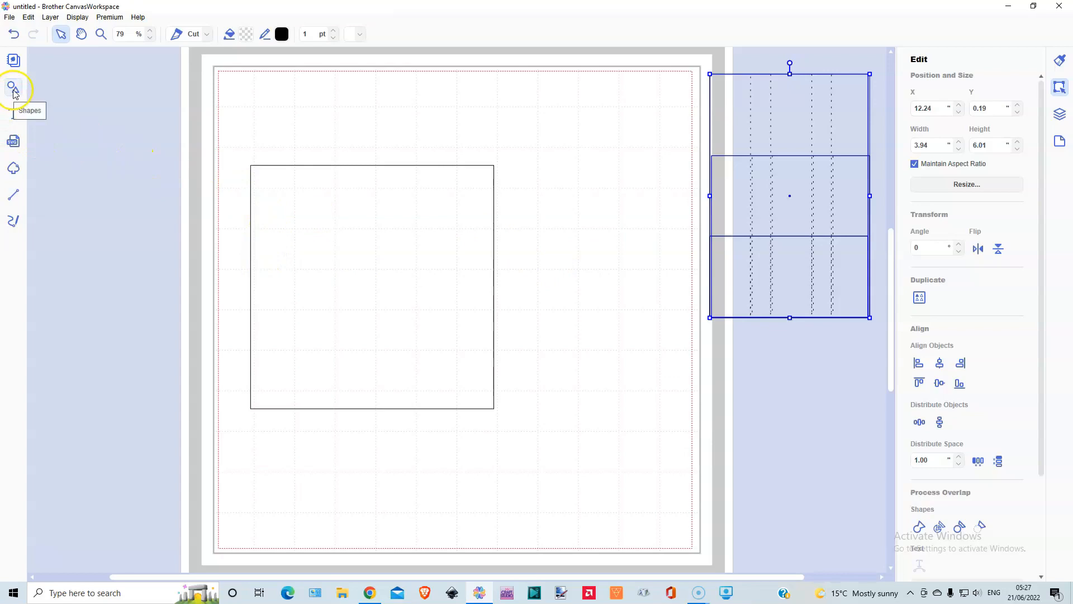
# Step: Add the text "Happy Birthday" across the upper edge of the square
pyautogui.click(14, 114)
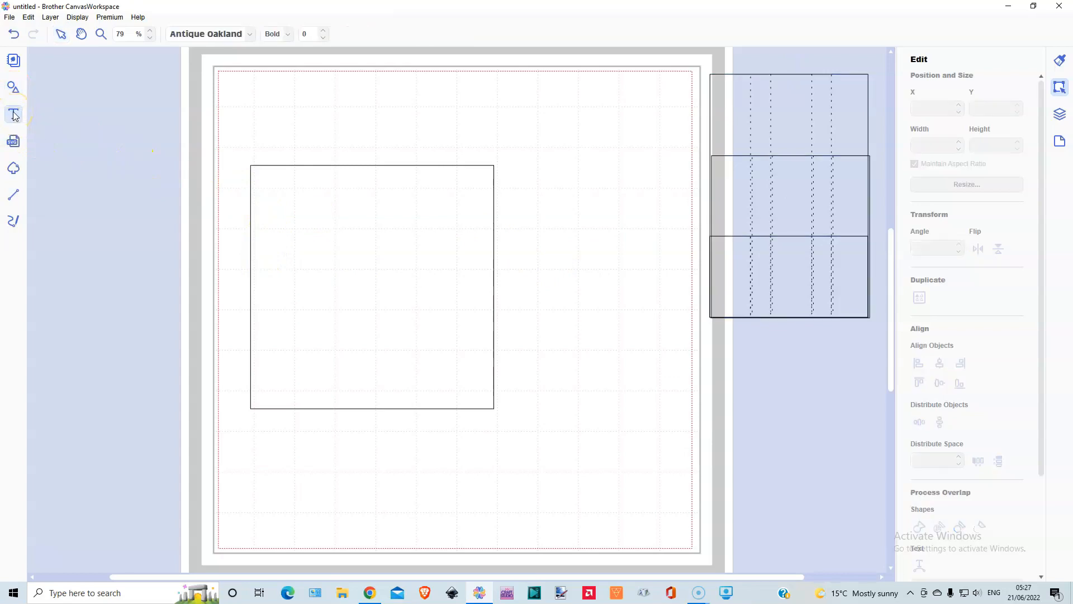
pyautogui.click(271, 138)
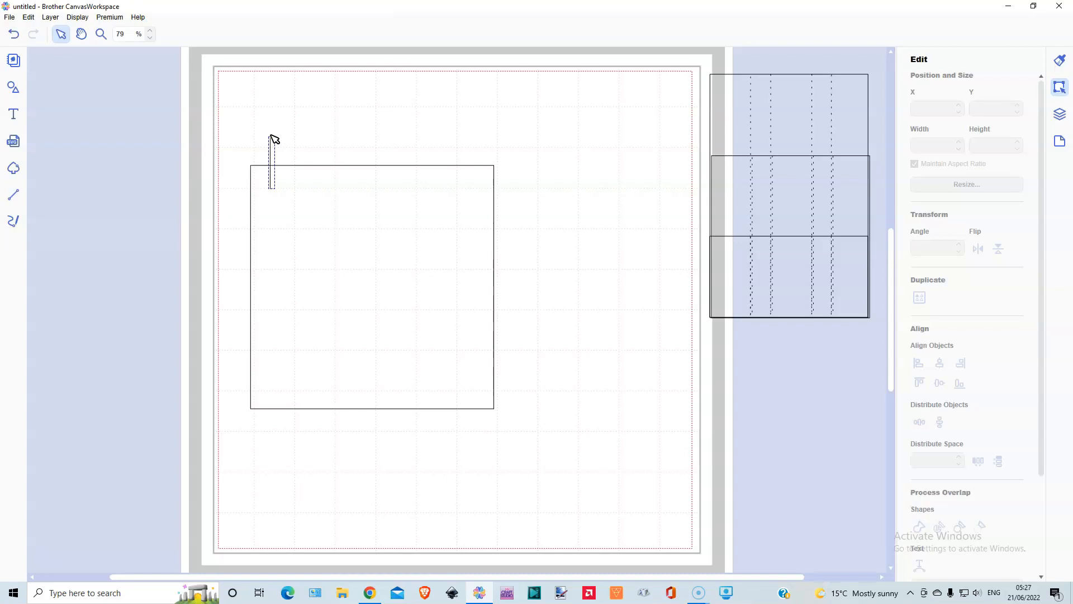
pyautogui.write('Happy')
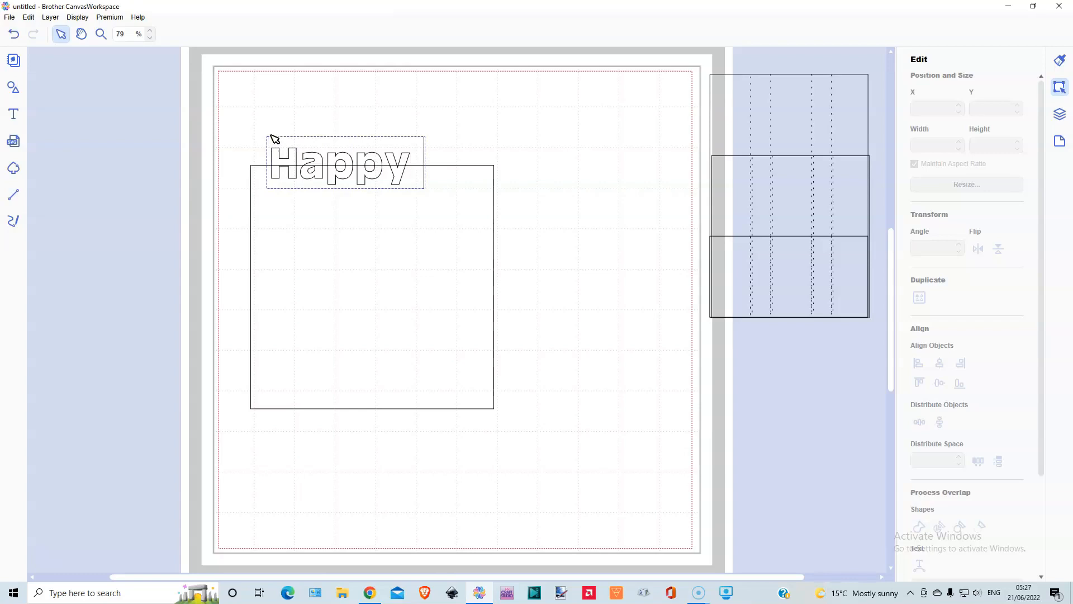
pyautogui.write(' Birth')
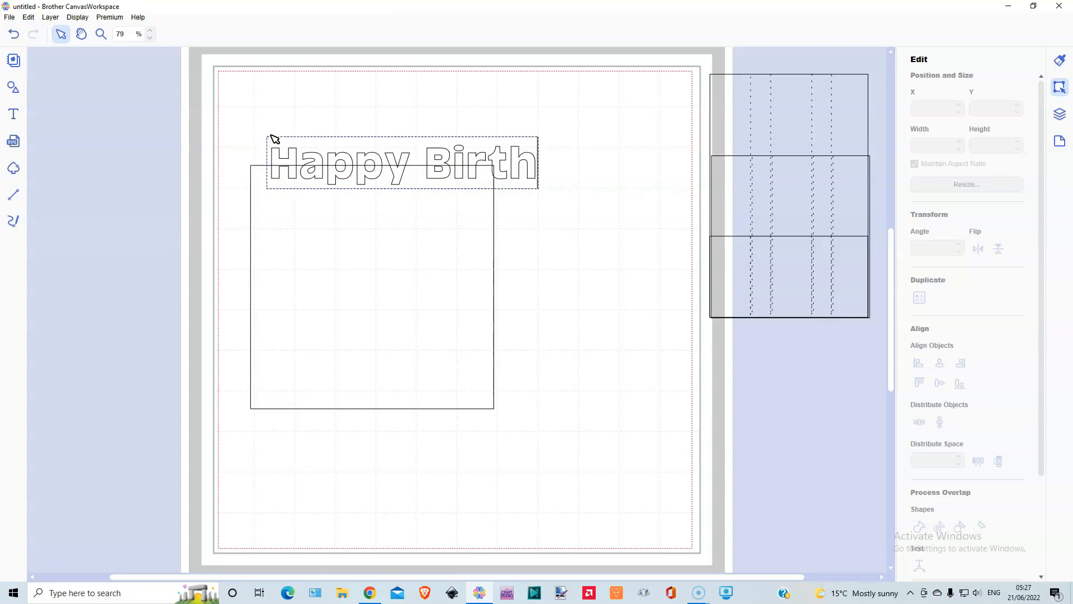
pyautogui.write('day')
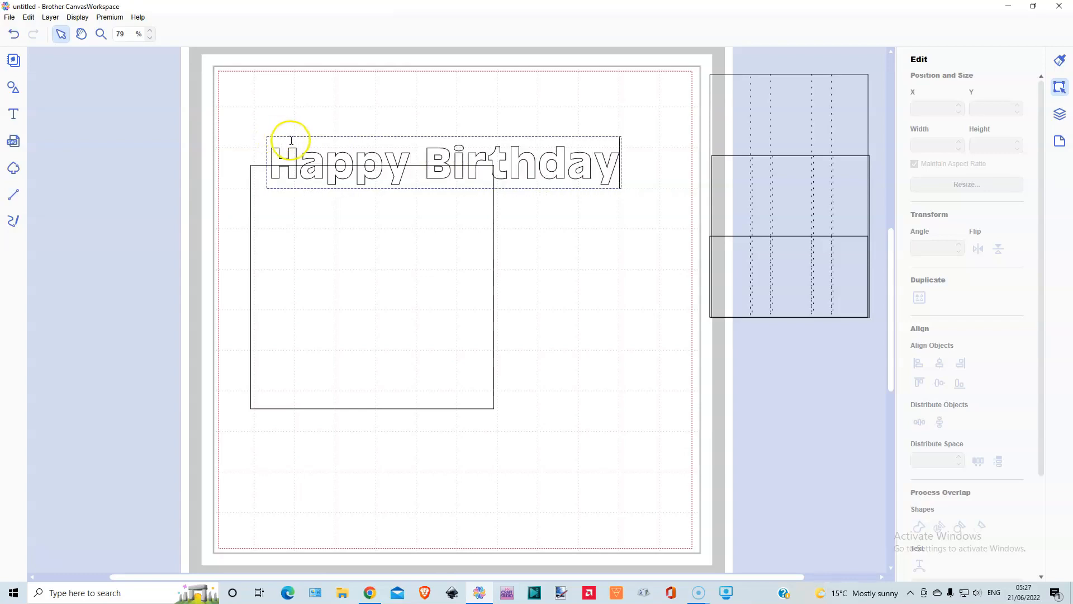
pyautogui.click(321, 108)
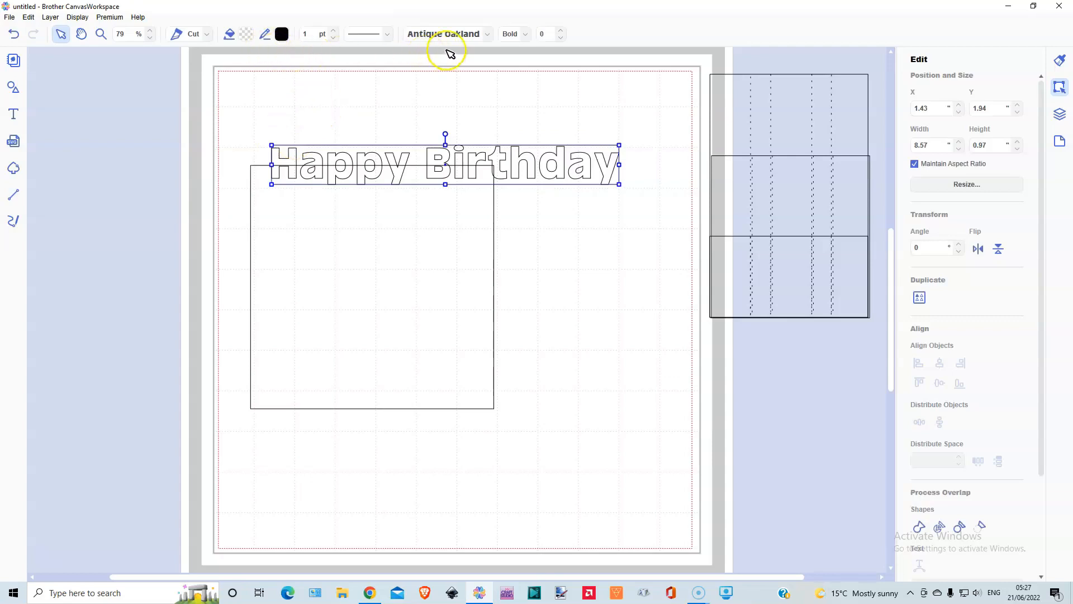
# Step: Change the "Happy Birthday" font to Augustine Script and weld the letters together
pyautogui.click(488, 34)
pyautogui.click(456, 206)
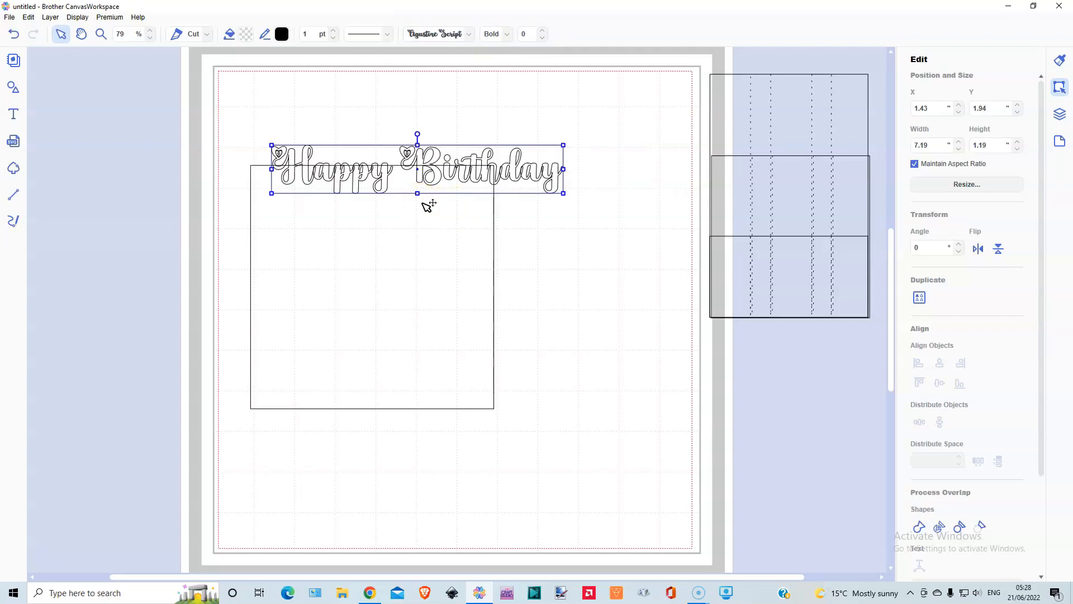
pyautogui.click(919, 526)
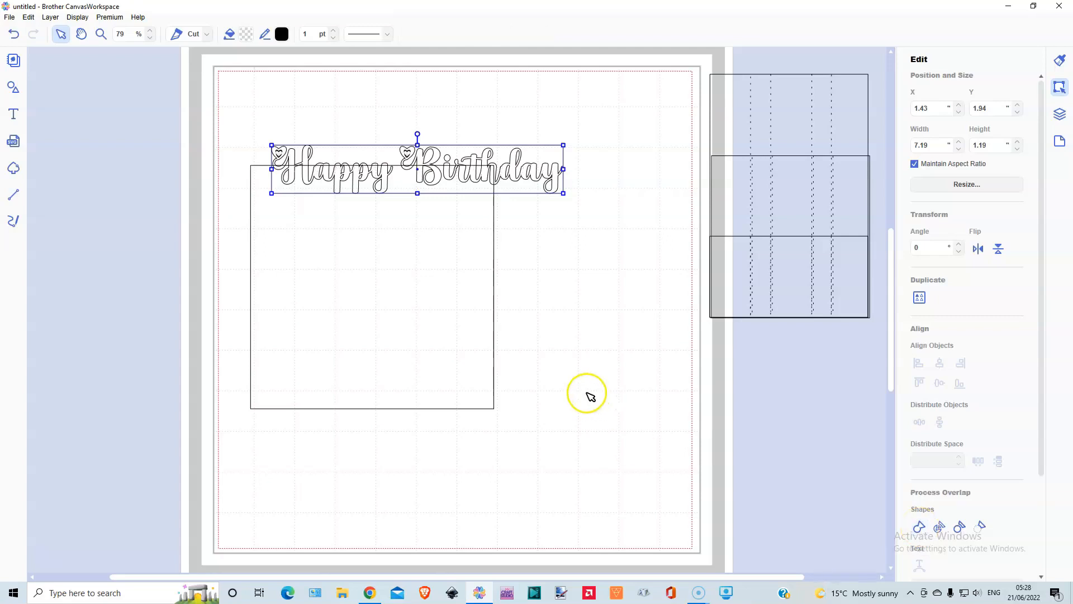
# Step: Move the lettering below the square and create an outward, round-cornered offset line around only its outer edge, leaving the original as is
pyautogui.moveTo(533, 165); pyautogui.dragTo(634, 474)
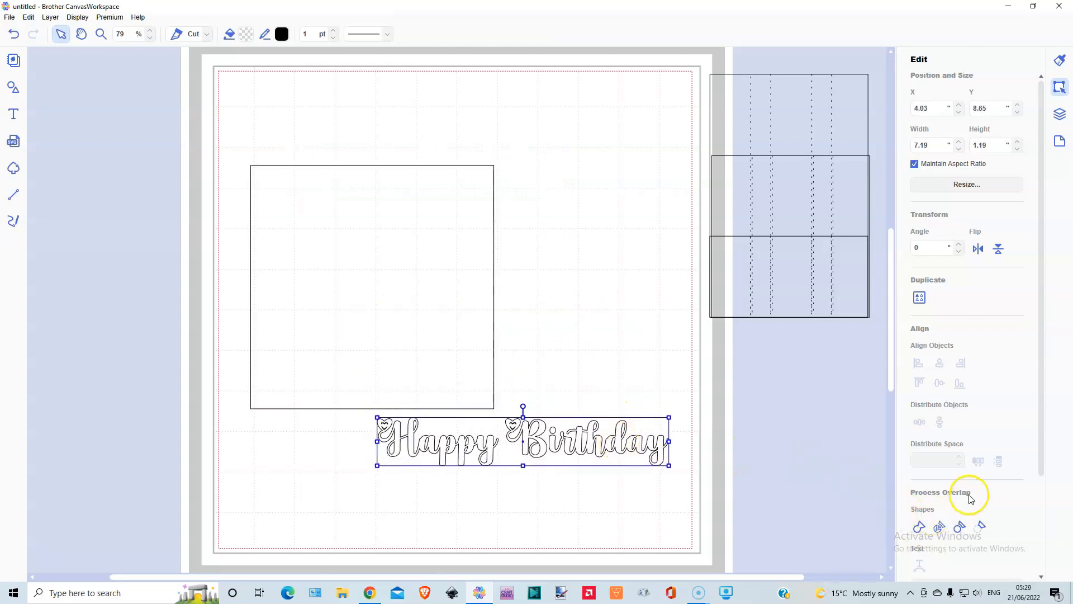
pyautogui.scroll(-2, 970, 525)
pyautogui.click(966, 513)
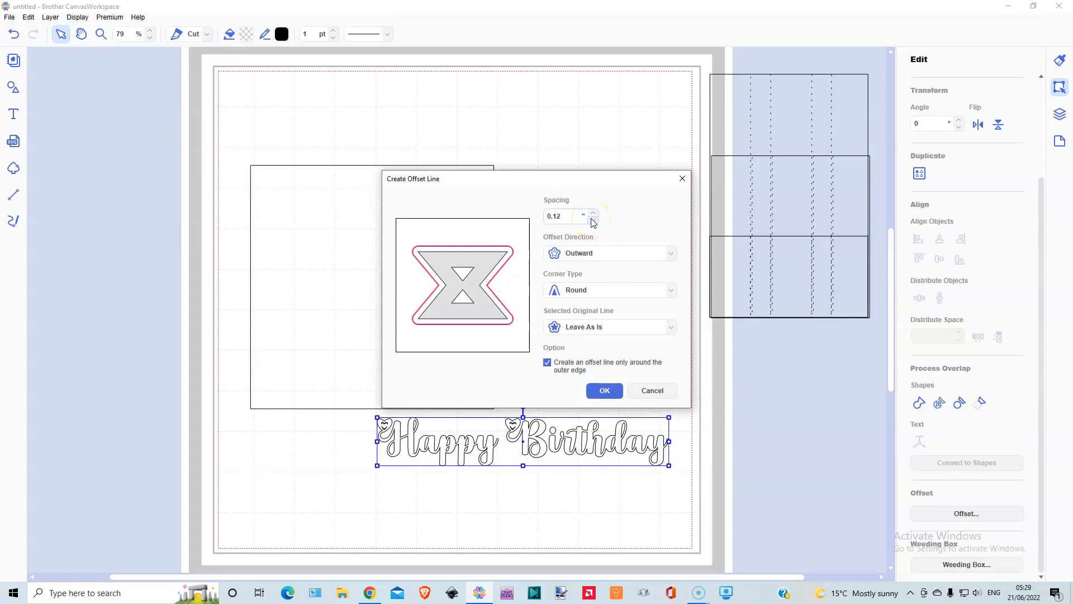
pyautogui.click(608, 391)
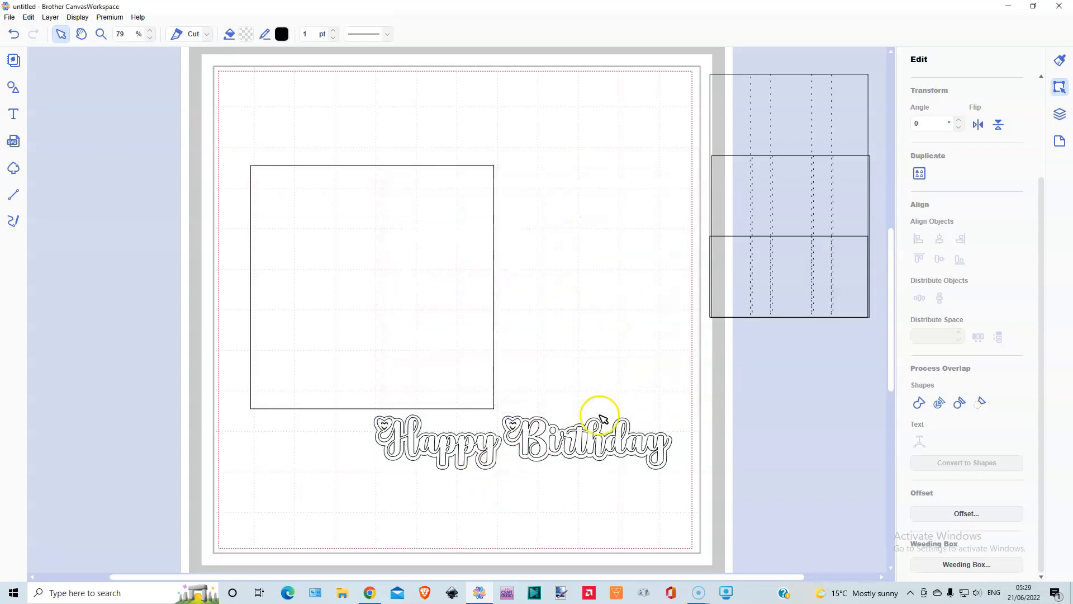
# Step: Move the lettering with its offset to the square's upper edge at about X 0.73, Y 1.57, and scale both proportionally to 6.00 inches wide
pyautogui.click(529, 444)
pyautogui.moveTo(528, 444); pyautogui.dragTo(428, 162)
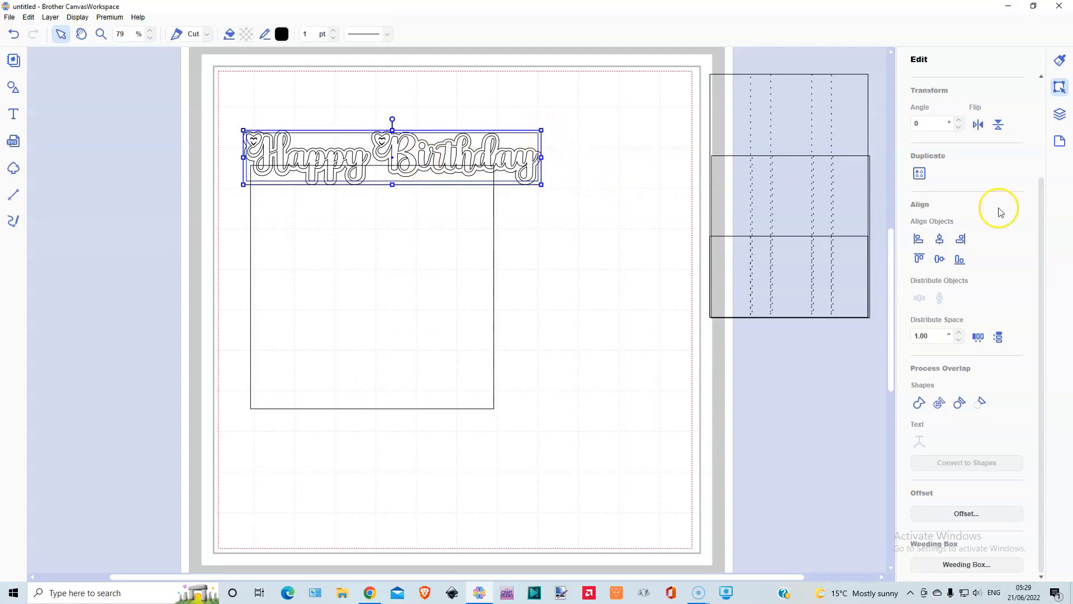
pyautogui.scroll(3, 995, 218)
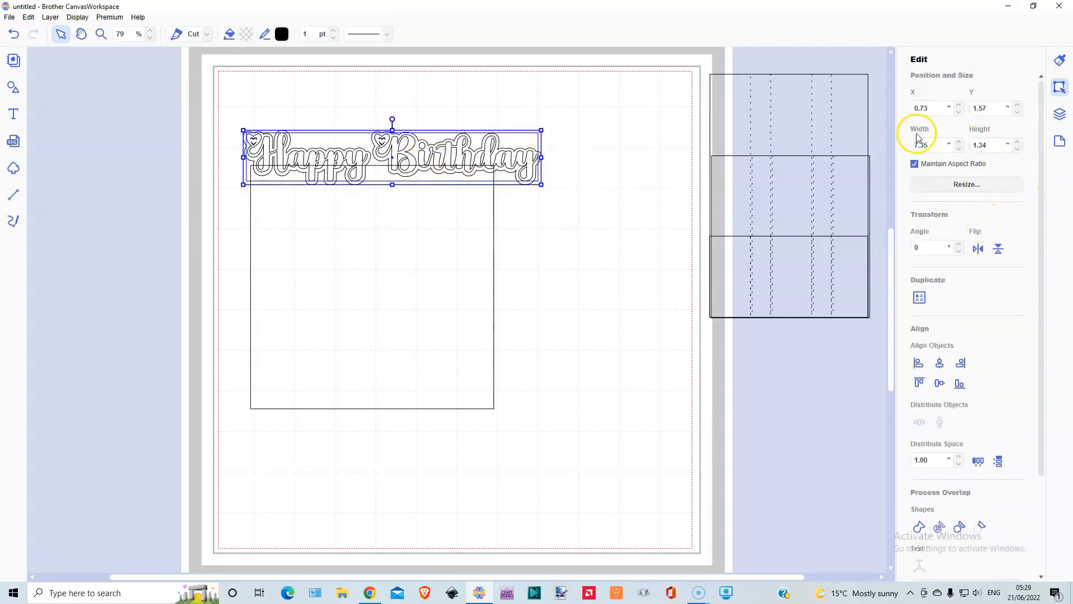
pyautogui.moveTo(934, 144); pyautogui.dragTo(915, 144)
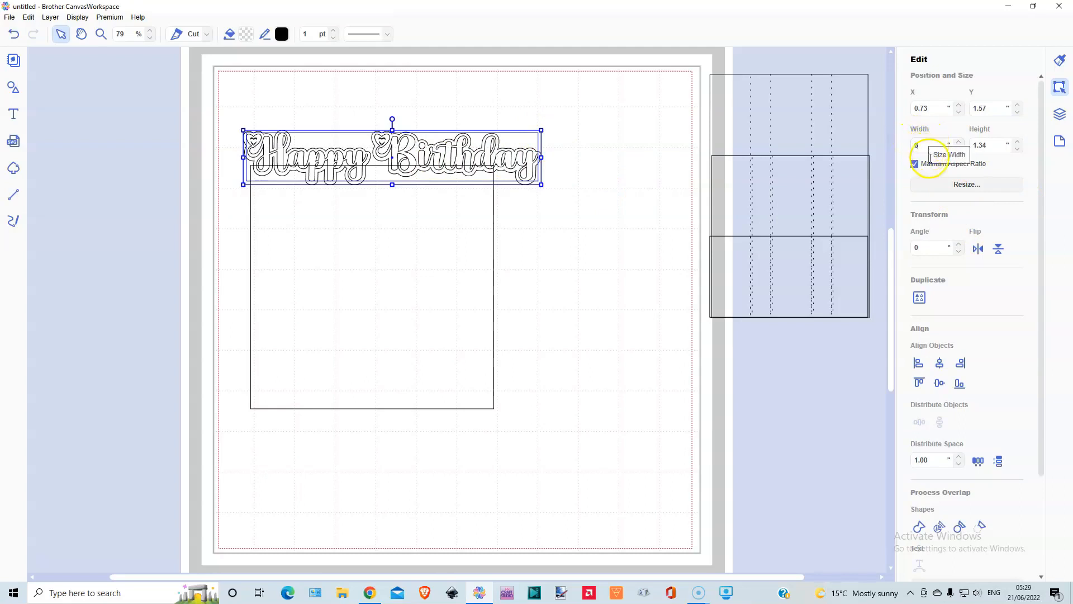
pyautogui.press('Return')
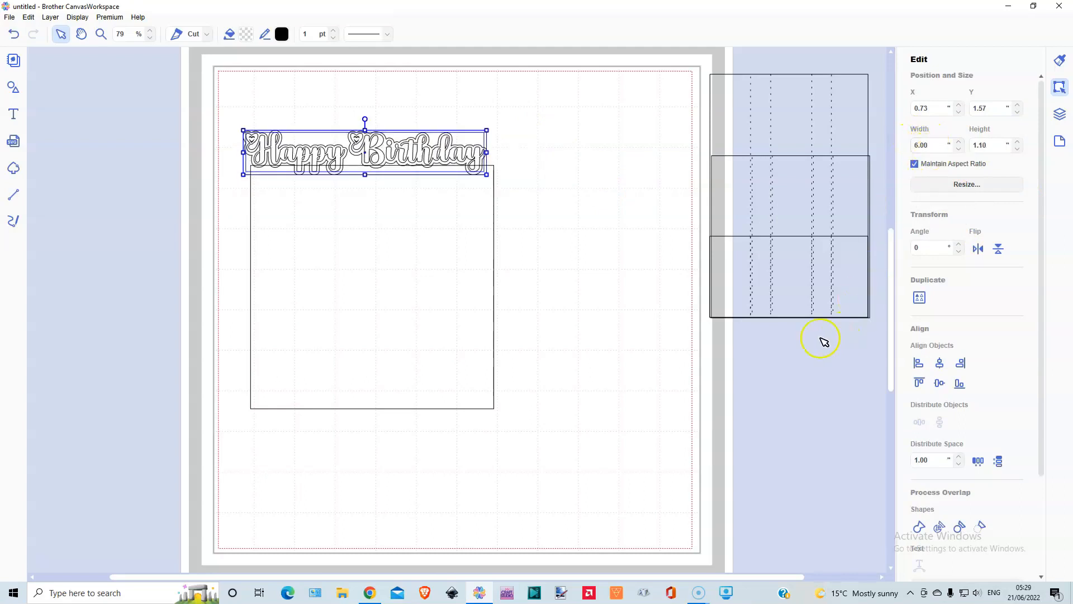
# Step: Move only the offset outline away from the lettering into the square, at about X 0.92, Y 2.90
pyautogui.click(211, 125)
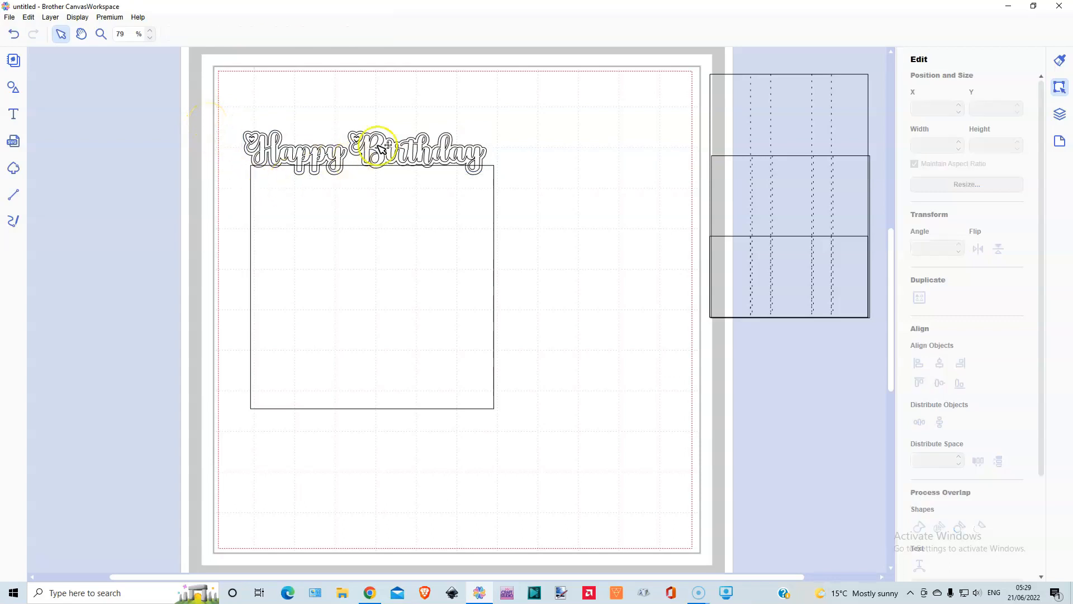
pyautogui.moveTo(371, 147); pyautogui.dragTo(372, 199)
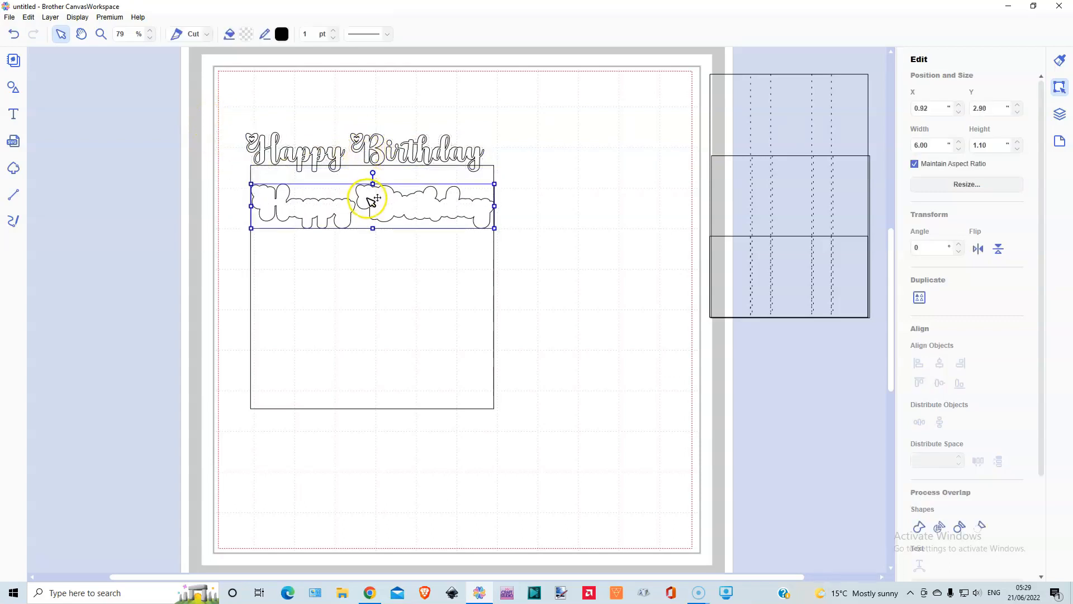
# Step: Move the lettering aside to about X 6.69, Y 0.59, and the offset outline over the square's upper edge at about X 0.91, Y 1.75
pyautogui.click(373, 142)
pyautogui.moveTo(479, 101); pyautogui.dragTo(611, 101)
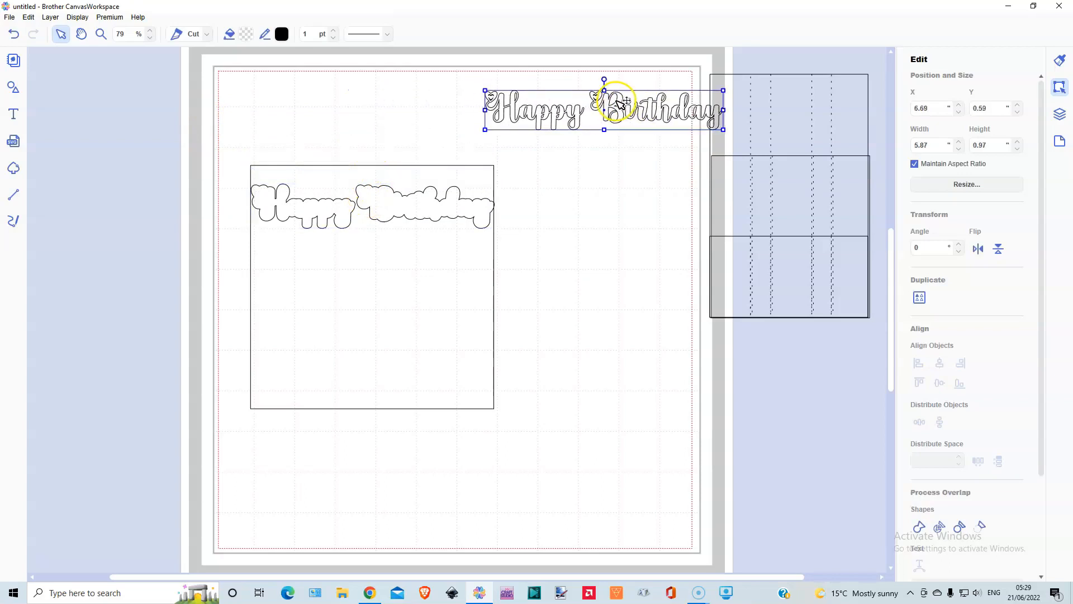
pyautogui.click(384, 215)
pyautogui.moveTo(385, 215); pyautogui.dragTo(384, 169)
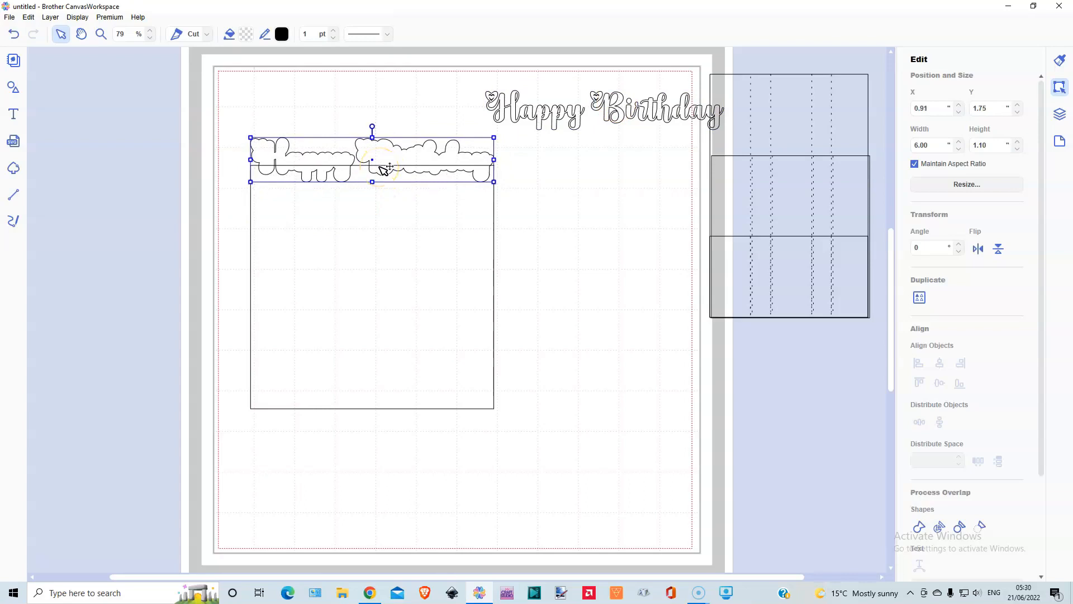
# Step: Centre the offset outline and the square horizontally with each other
pyautogui.moveTo(311, 101); pyautogui.dragTo(313, 249)
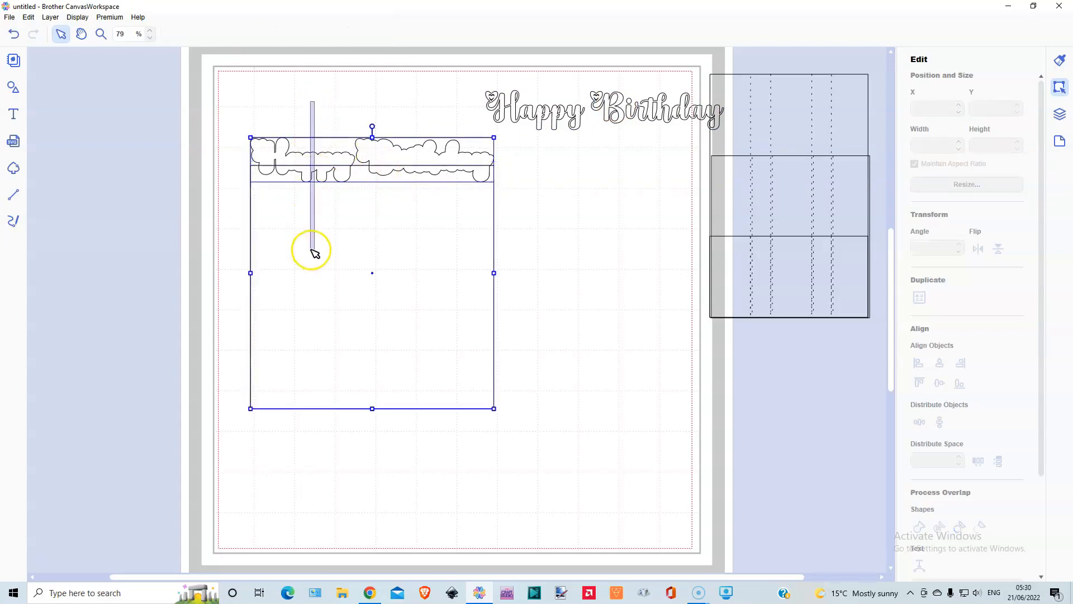
pyautogui.click(941, 368)
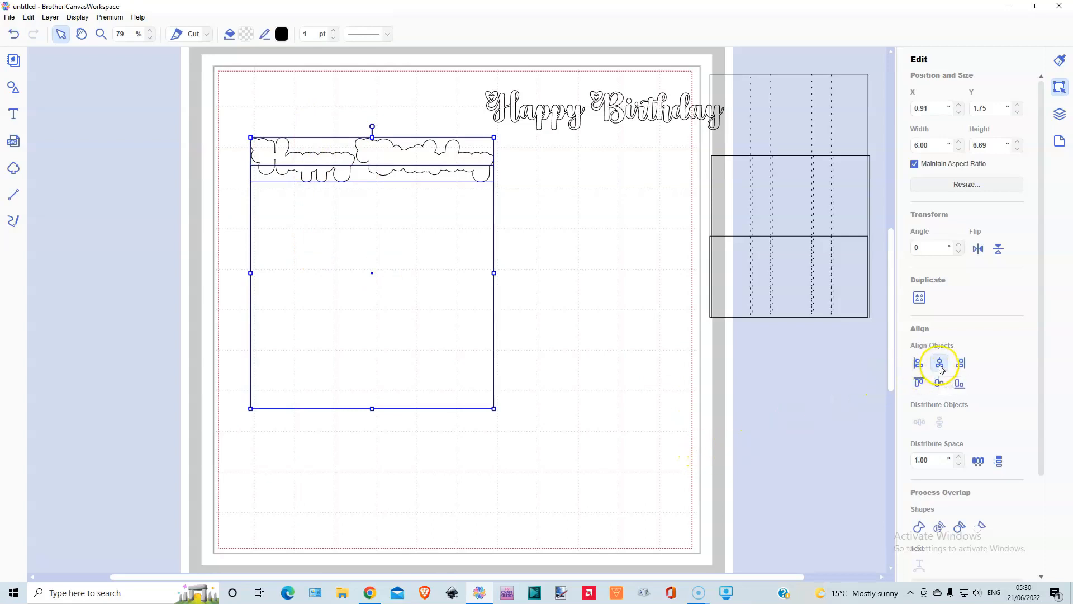
pyautogui.click(574, 319)
# Step: Duplicate the 6-inch square and move the copy clear of the original to about X 7.22, Y 4.95
pyautogui.click(479, 383)
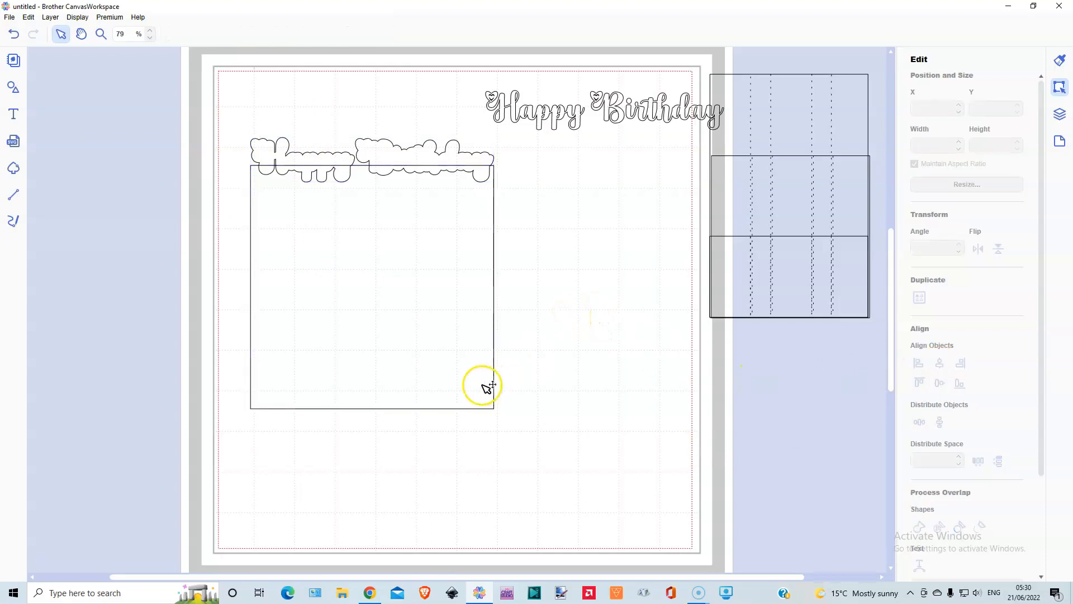
pyautogui.click(51, 19)
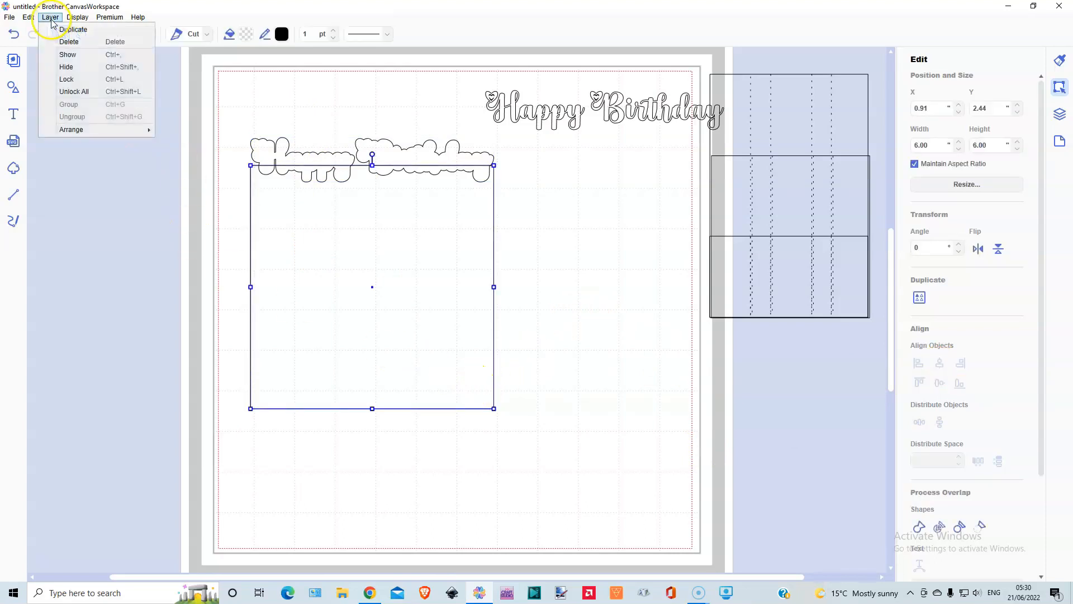
pyautogui.click(66, 31)
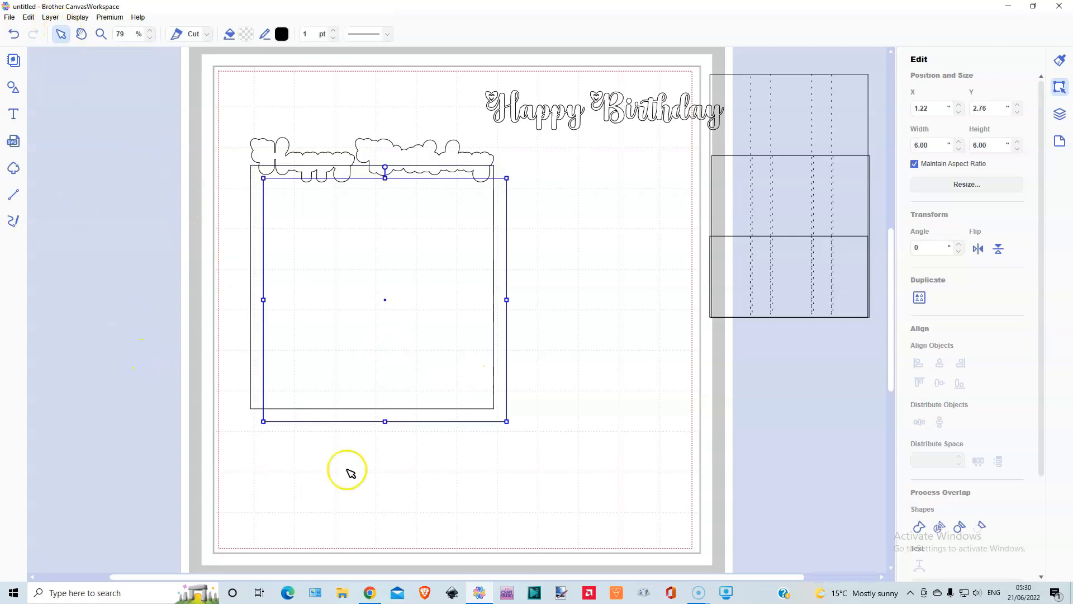
pyautogui.moveTo(431, 421); pyautogui.dragTo(669, 504)
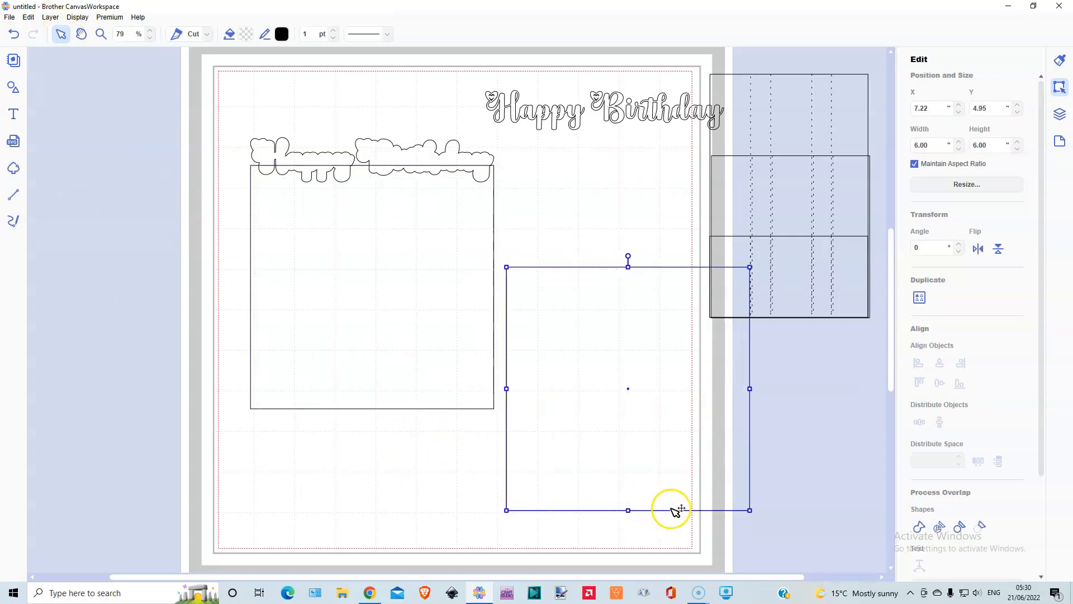
# Step: Try welding the offset outline to the original square and placing the lettering over it at about X 0.99, Y 1.79
pyautogui.moveTo(250, 122); pyautogui.dragTo(385, 226)
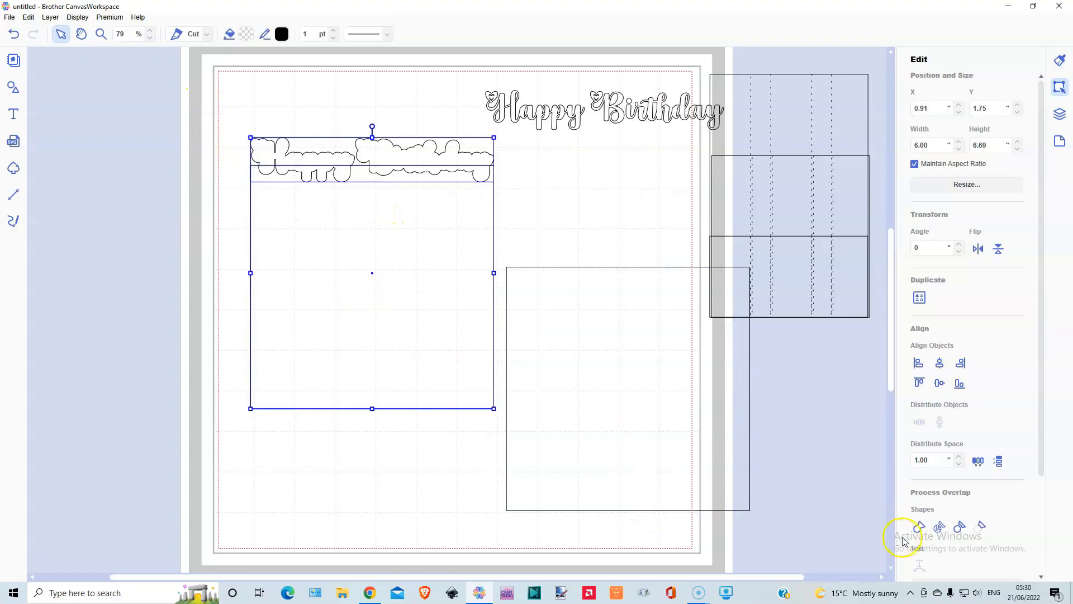
pyautogui.click(919, 526)
pyautogui.click(553, 131)
pyautogui.moveTo(553, 131); pyautogui.dragTo(321, 179)
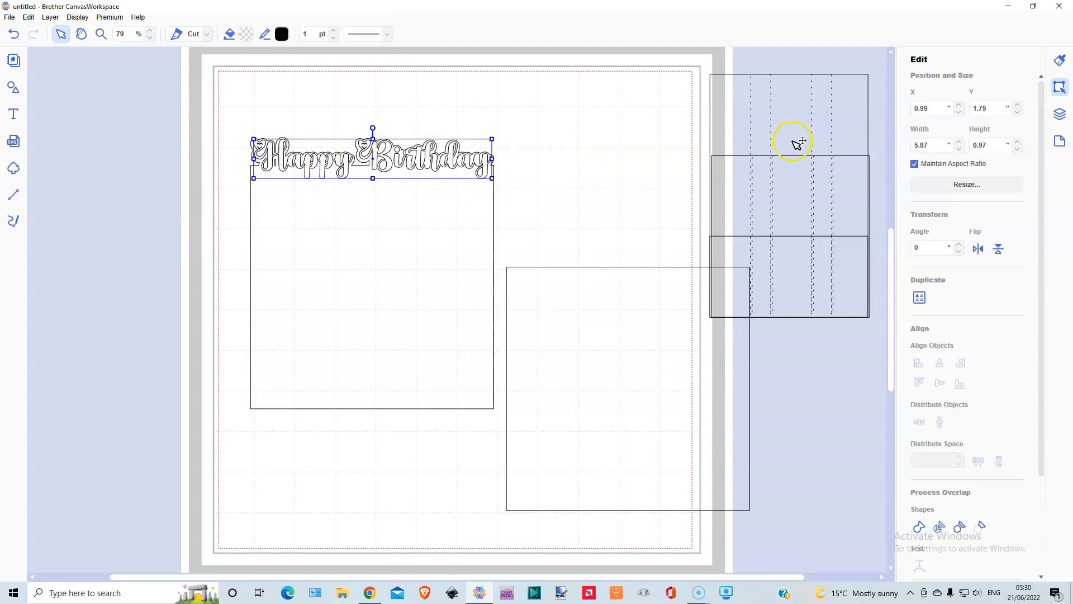
pyautogui.moveTo(752, 138); pyautogui.dragTo(759, 168)
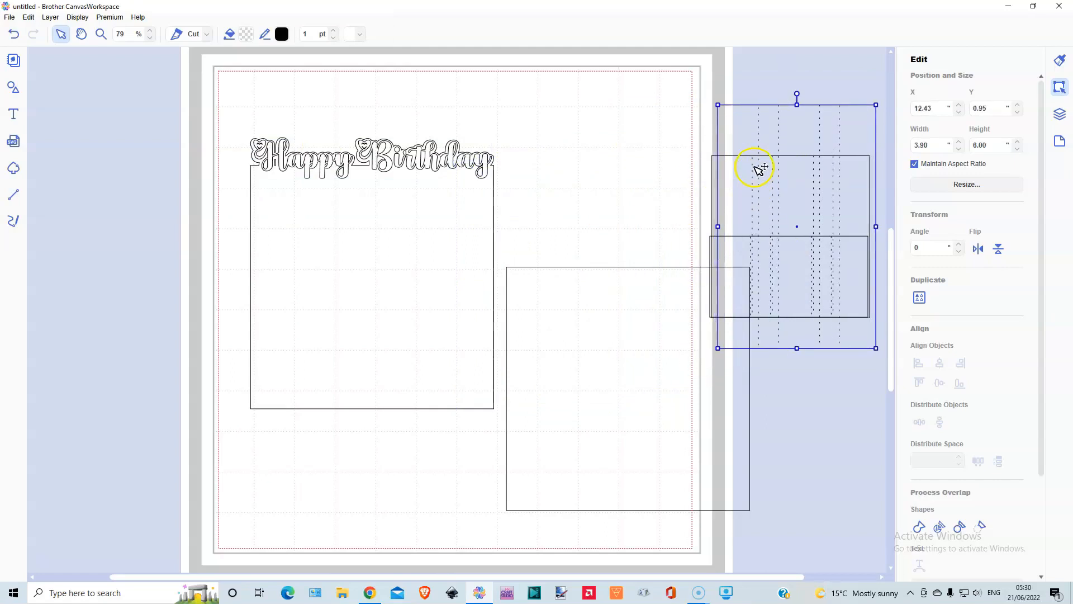
# Step: Undo the fold-lined panel move, the lettering placement and the weld of the outline to the square
pyautogui.click(14, 35)
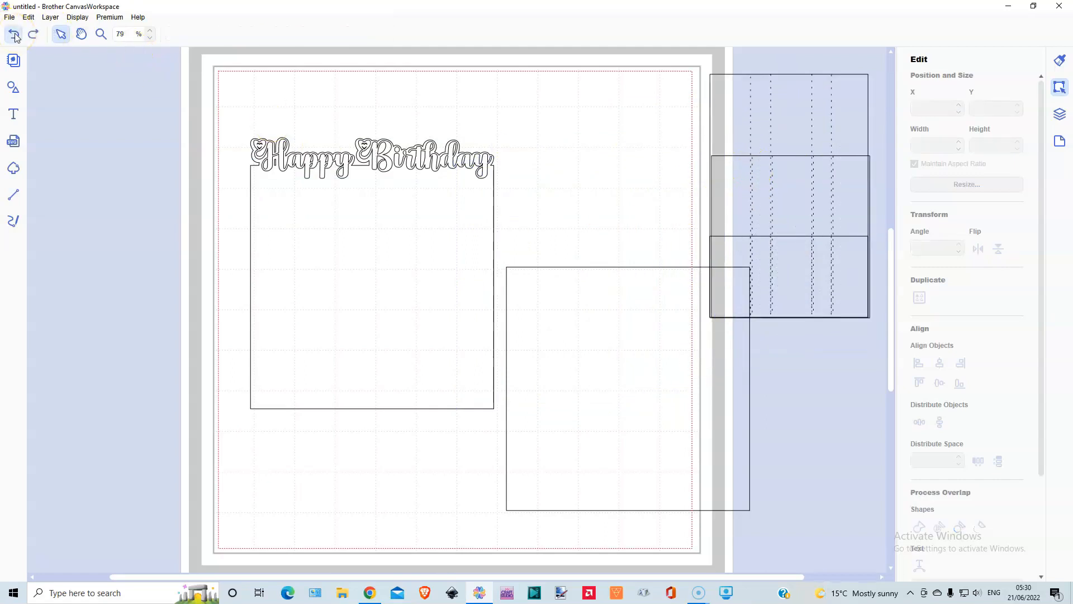
pyautogui.click(14, 35)
pyautogui.click(14, 35)
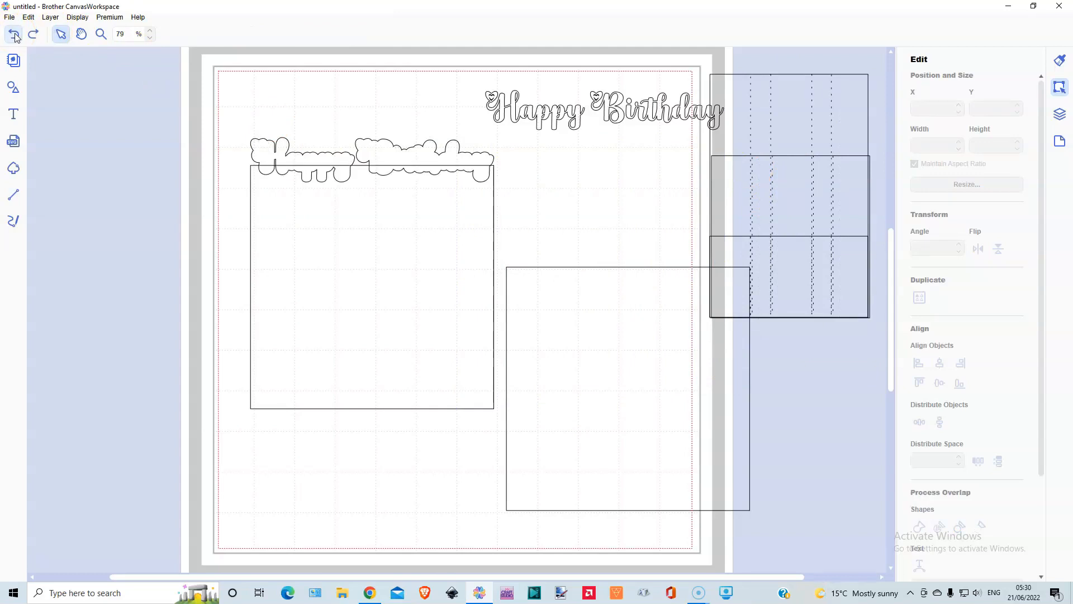
# Step: Try scaling only the offset outline proportionally to 5.50 inches wide at about Y 1.64, and undo the resize
pyautogui.click(377, 143)
pyautogui.moveTo(930, 146); pyautogui.dragTo(893, 150)
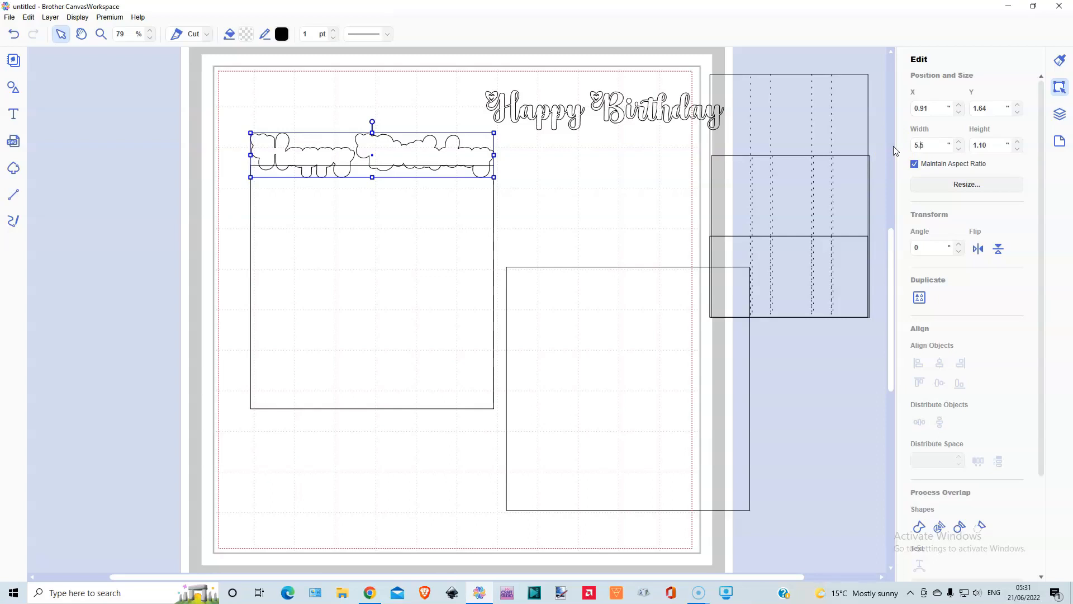
pyautogui.press('Return')
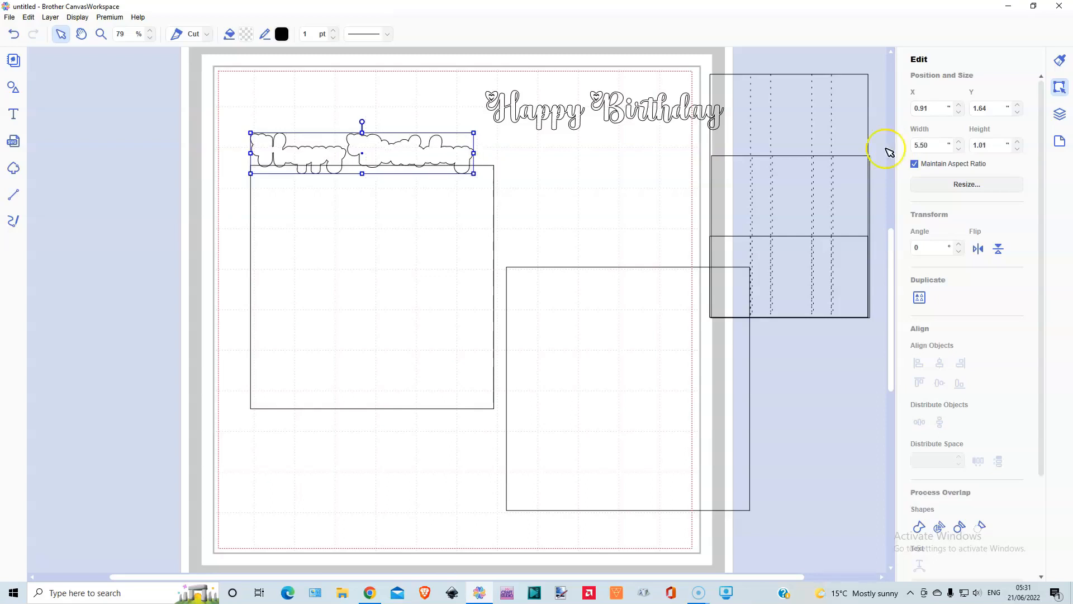
pyautogui.click(271, 118)
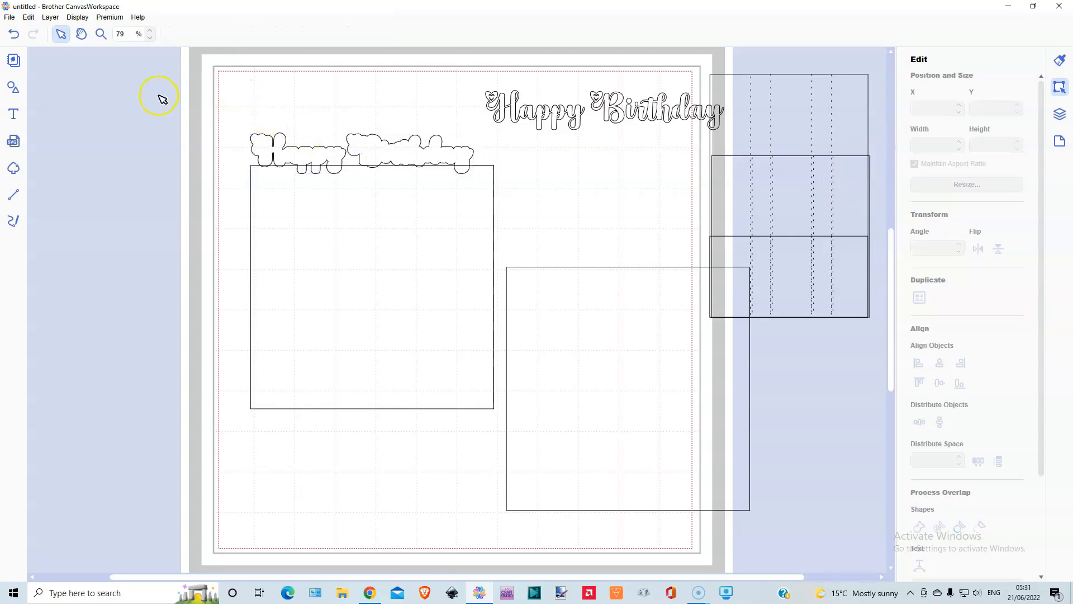
pyautogui.click(13, 35)
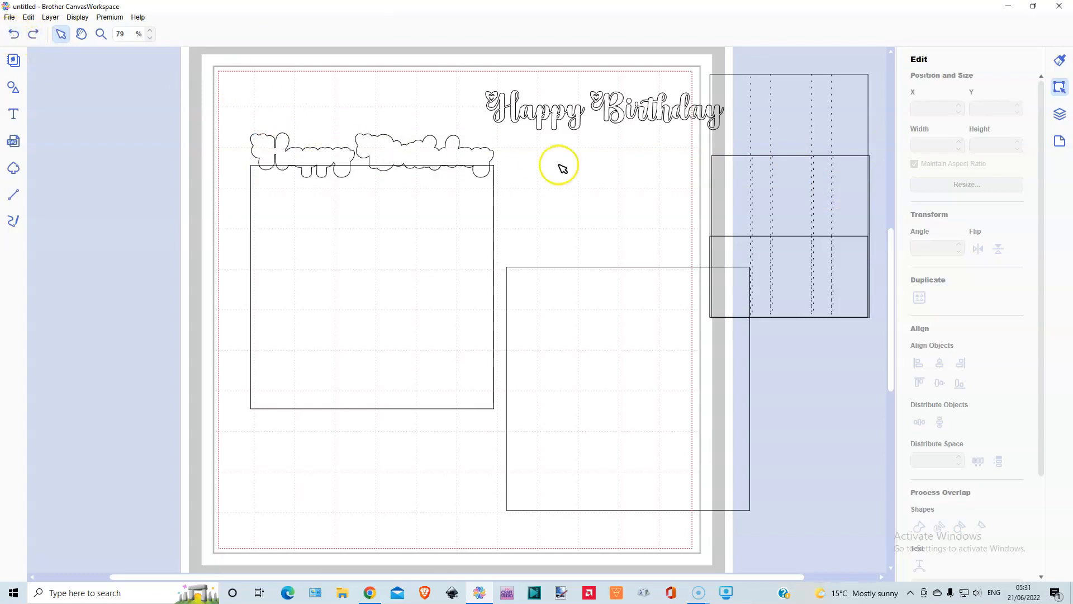
# Step: Place the lettering back inside the offset outline and scale both together proportionally to 5.50 inches wide
pyautogui.moveTo(560, 119); pyautogui.dragTo(426, 150)
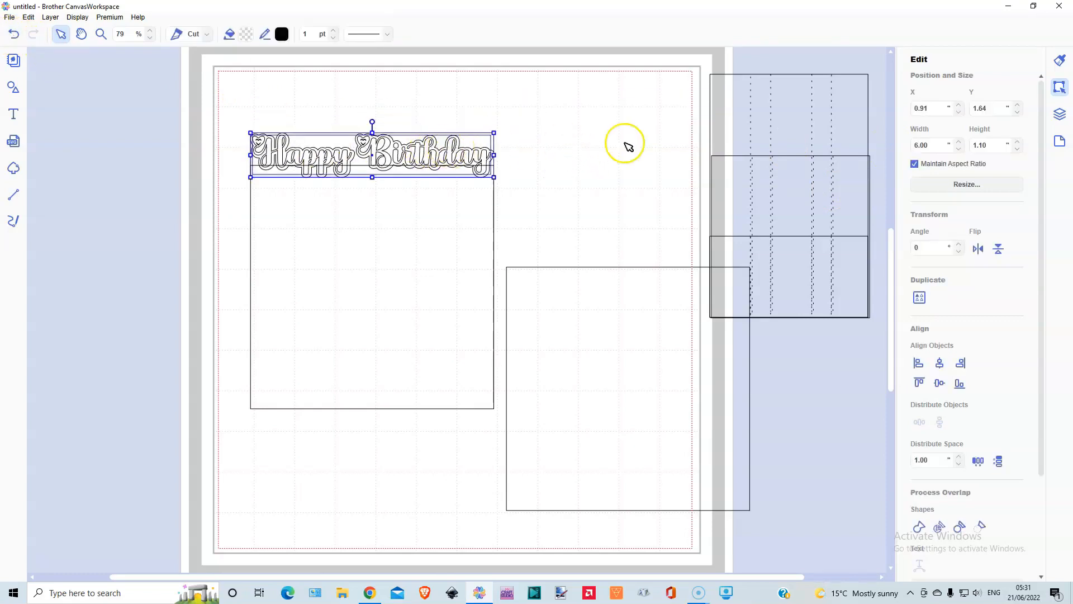
pyautogui.doubleClick(922, 145)
pyautogui.write('5.5')
pyautogui.press('Return')
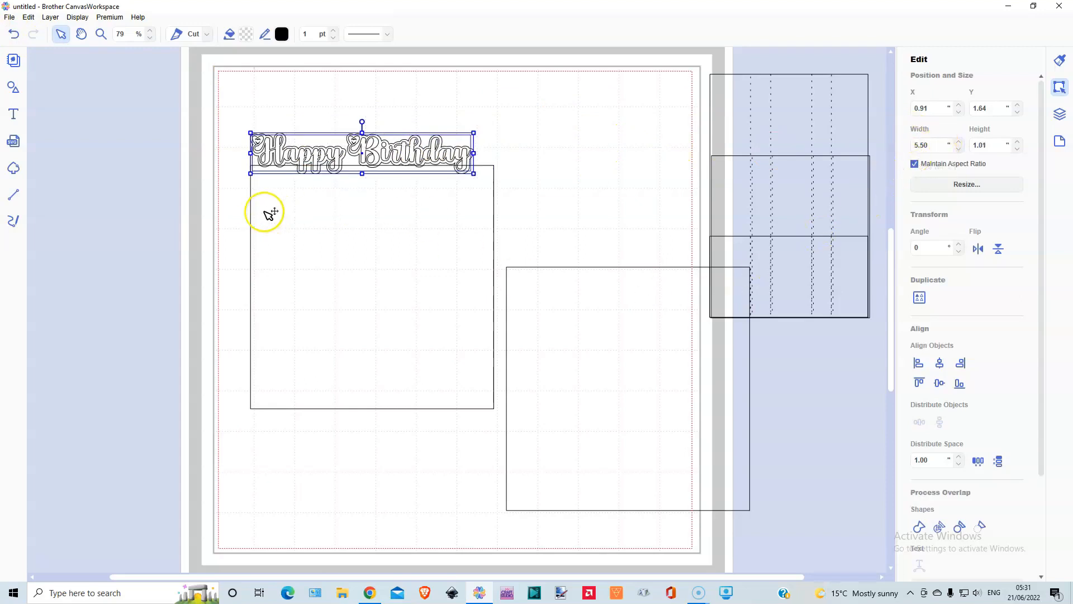
pyautogui.click(226, 199)
# Step: Move the lettering aside to about X 7.53, Y 0.45, and the offset outline over the square's upper edge at about X 1.17, Y 1.69
pyautogui.moveTo(375, 151); pyautogui.dragTo(412, 108)
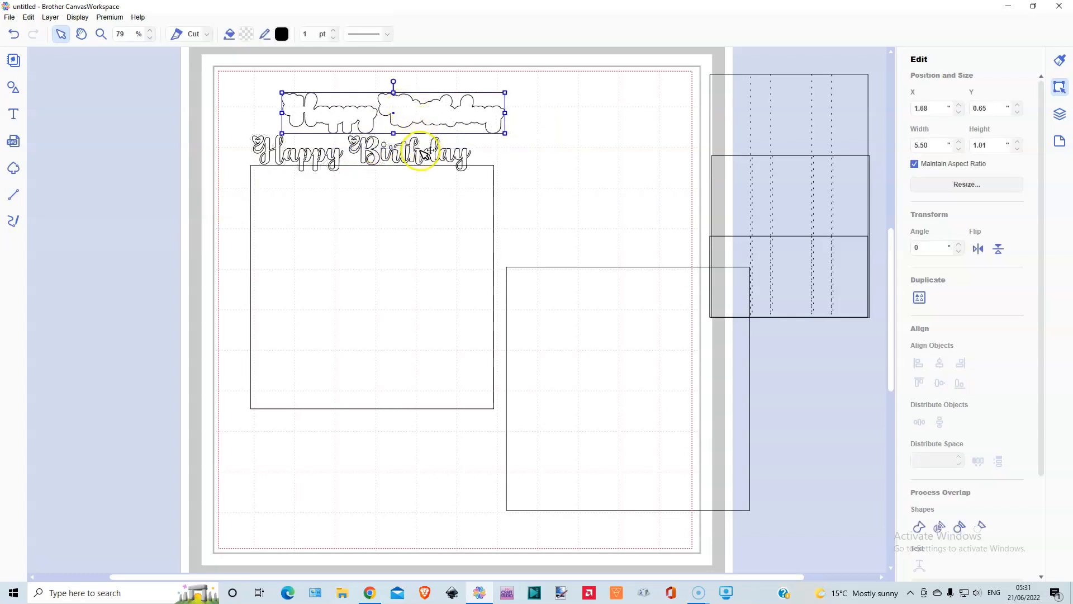
pyautogui.moveTo(417, 154); pyautogui.dragTo(721, 93)
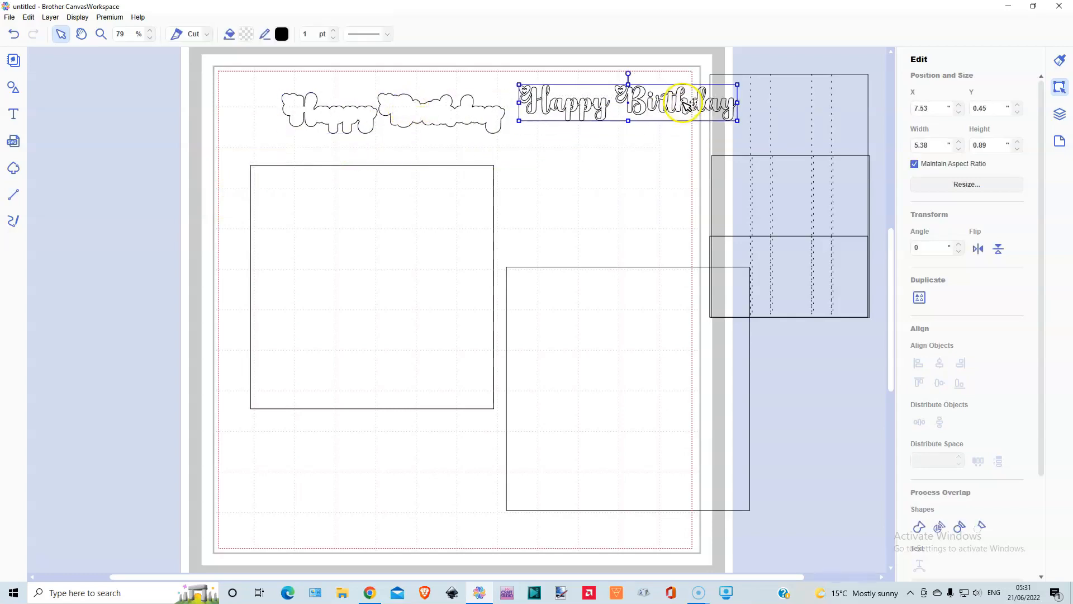
pyautogui.moveTo(403, 109); pyautogui.dragTo(391, 157)
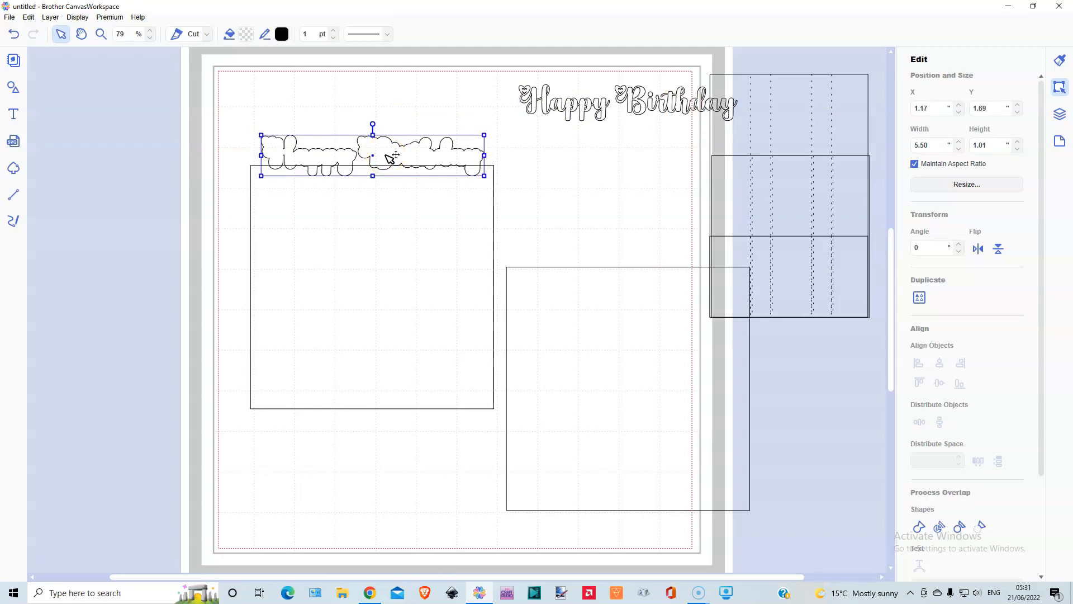
# Step: Centre the offset outline horizontally on the original square and weld the two into one shape
pyautogui.moveTo(301, 106); pyautogui.dragTo(338, 224)
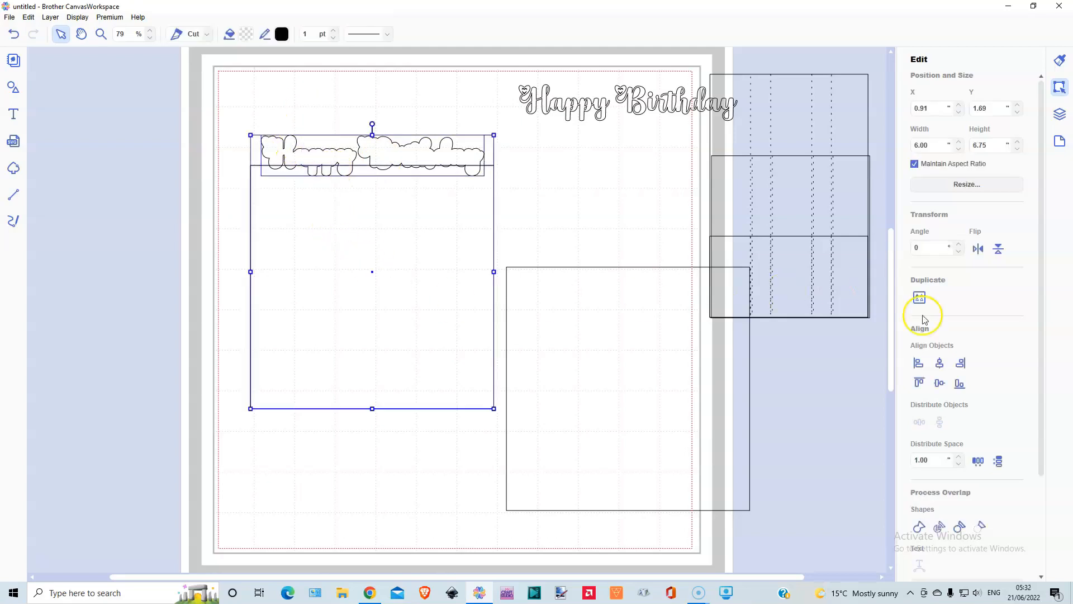
pyautogui.click(941, 364)
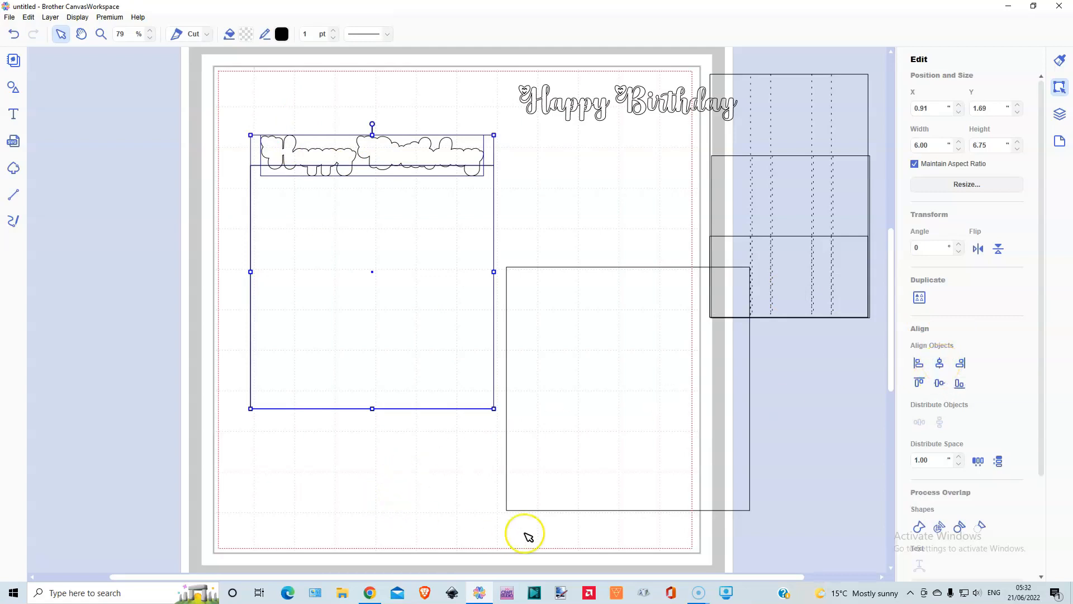
pyautogui.click(919, 527)
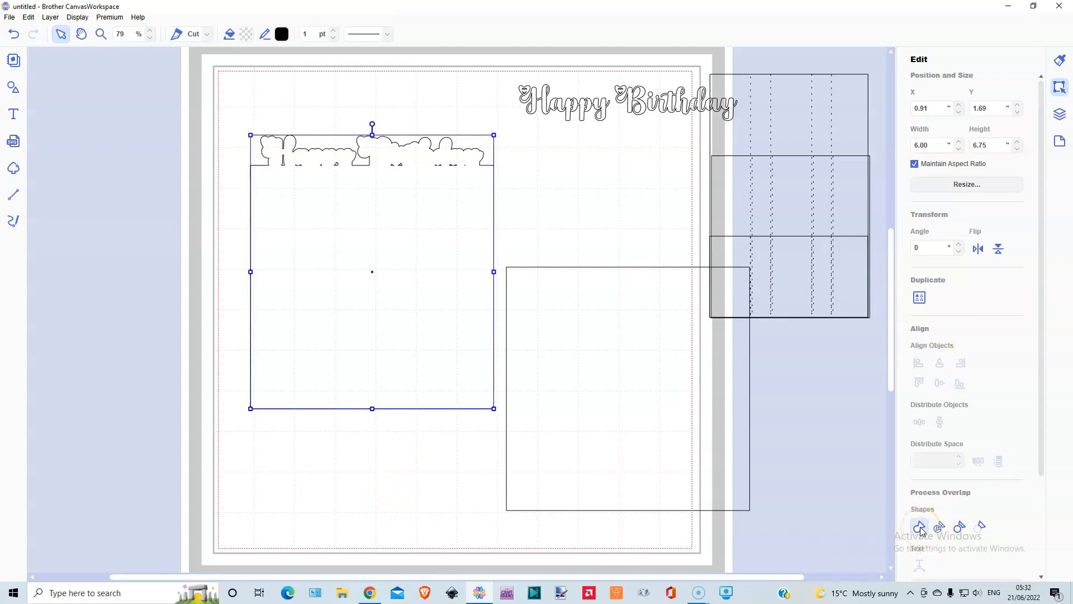
# Step: Move the tallest fold-lined panel to about X 12.23, Y 1.65, and the lettering below the welded edge to about X -0.33, Y 4.10
pyautogui.moveTo(793, 112); pyautogui.dragTo(793, 175)
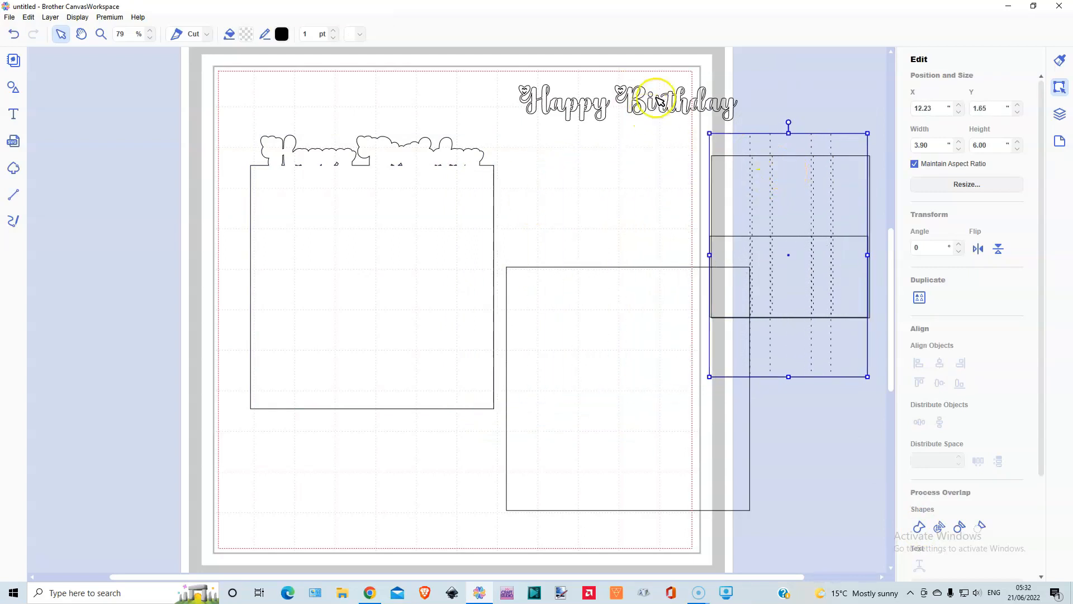
pyautogui.moveTo(668, 106); pyautogui.dragTo(358, 255)
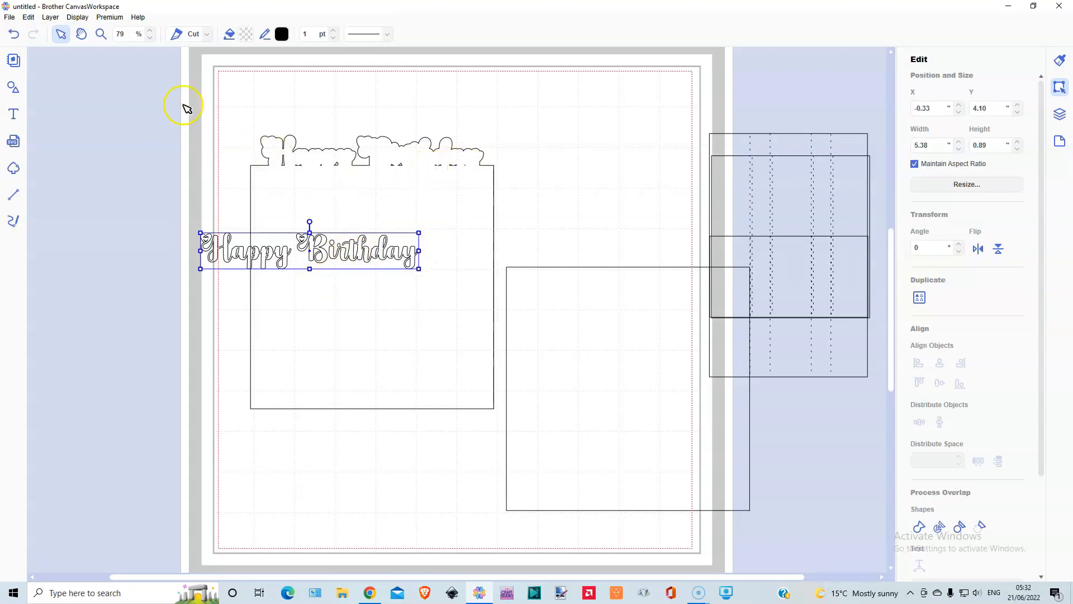
# Step: Show the welded shape's nodes and delete the tiny leftover cut-outs along the square's edge beneath the middle of "Happy"
pyautogui.click(101, 34)
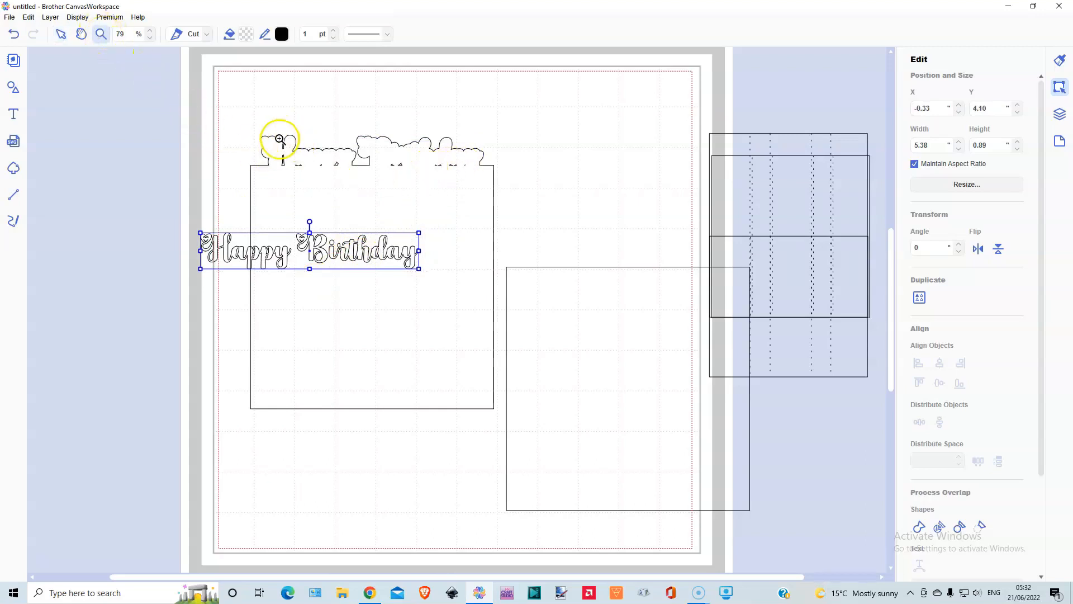
pyautogui.moveTo(280, 138); pyautogui.dragTo(462, 178)
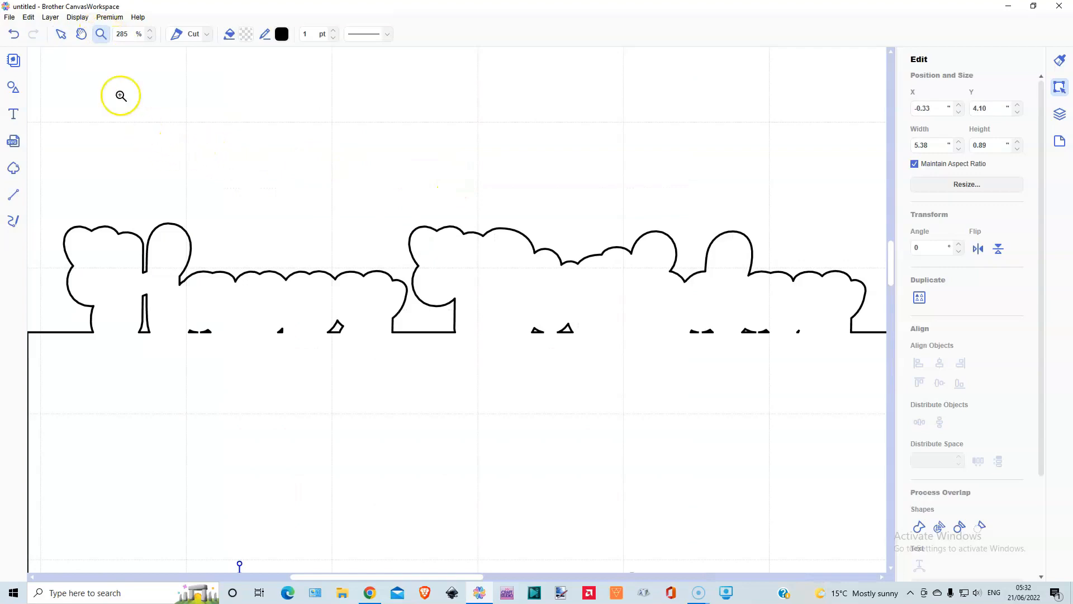
pyautogui.click(61, 34)
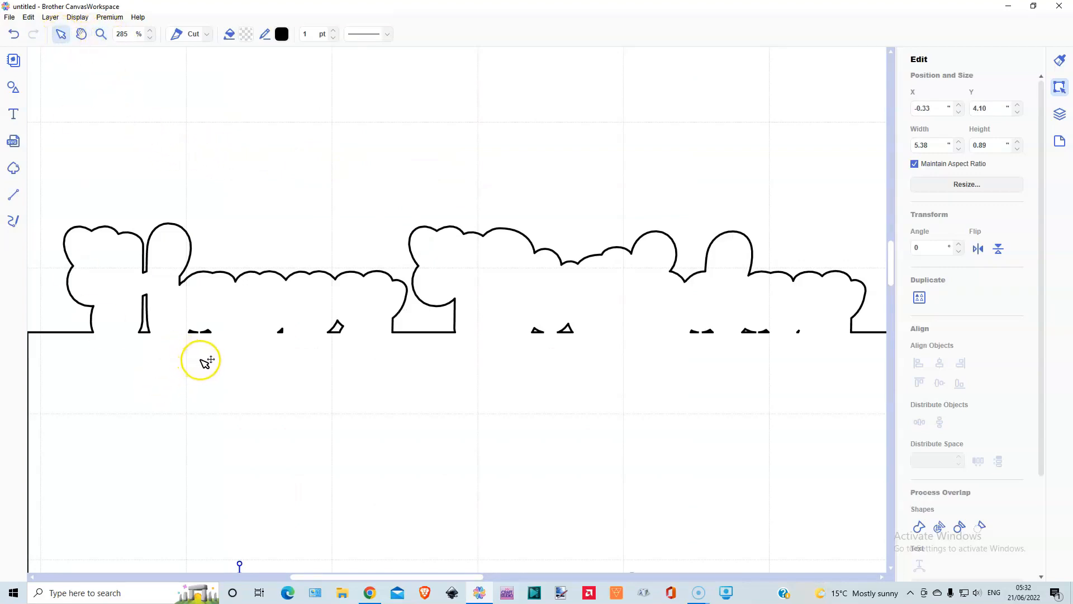
pyautogui.click(210, 335)
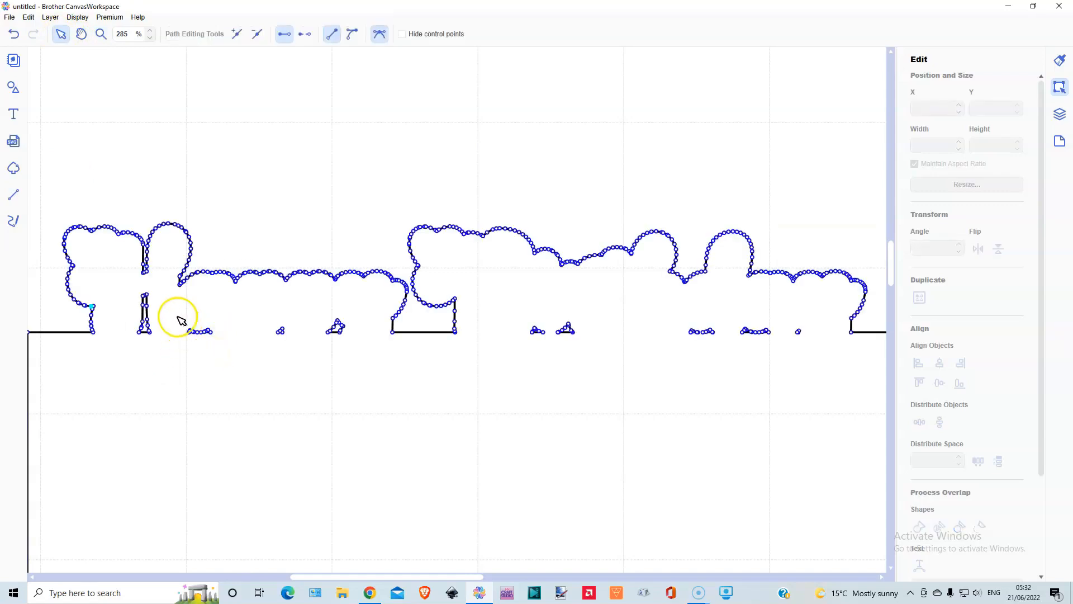
pyautogui.moveTo(178, 316); pyautogui.dragTo(322, 353)
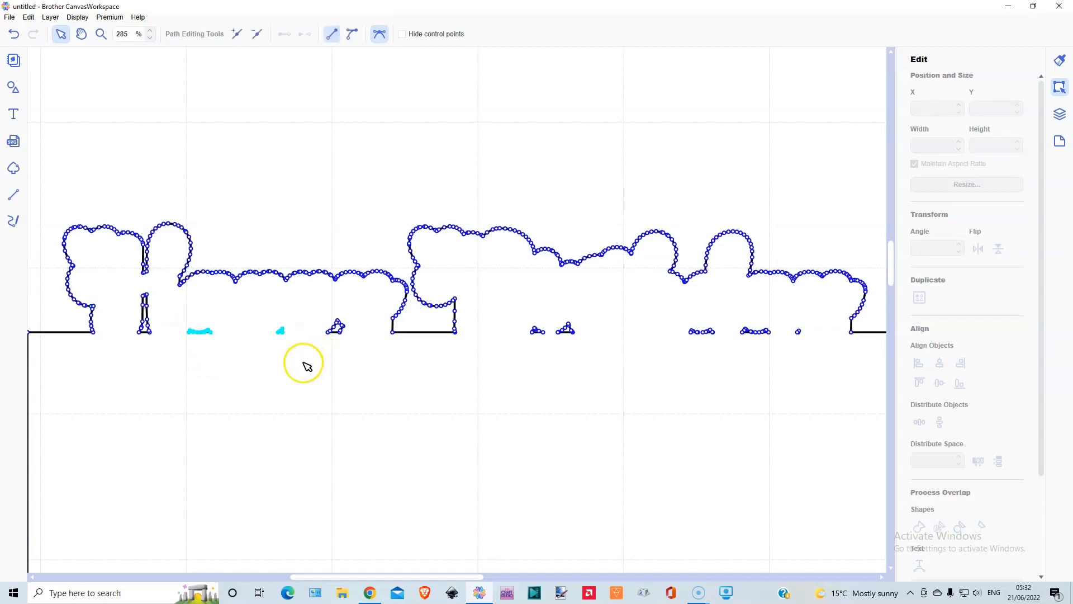
pyautogui.press('Delete')
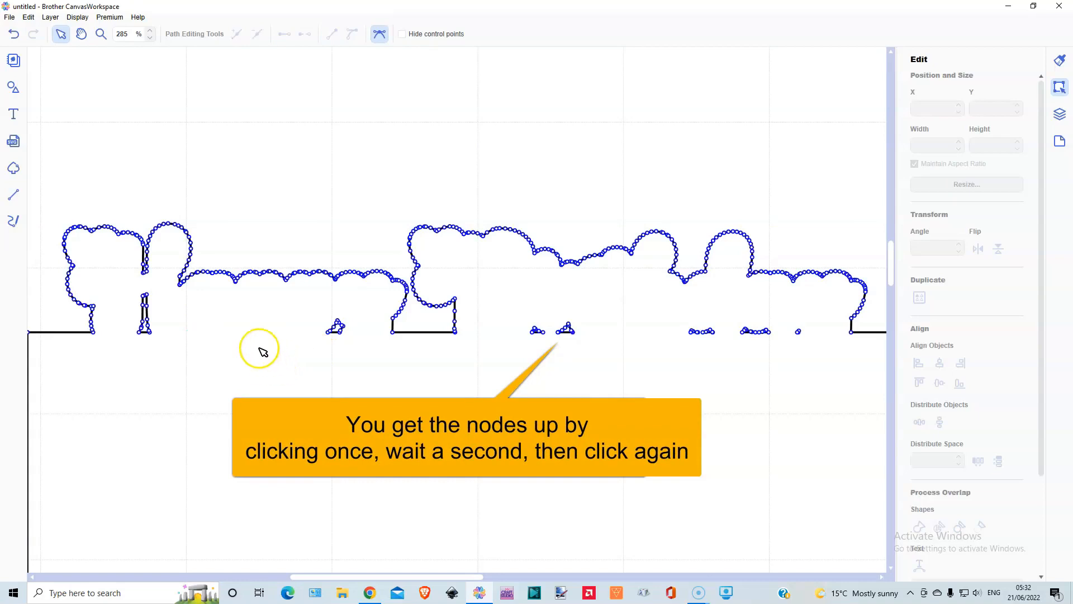
# Step: Delete the tiny leftover cut-outs along the square's edge beneath "Birthday" and leave node editing
pyautogui.moveTo(512, 316); pyautogui.dragTo(578, 347)
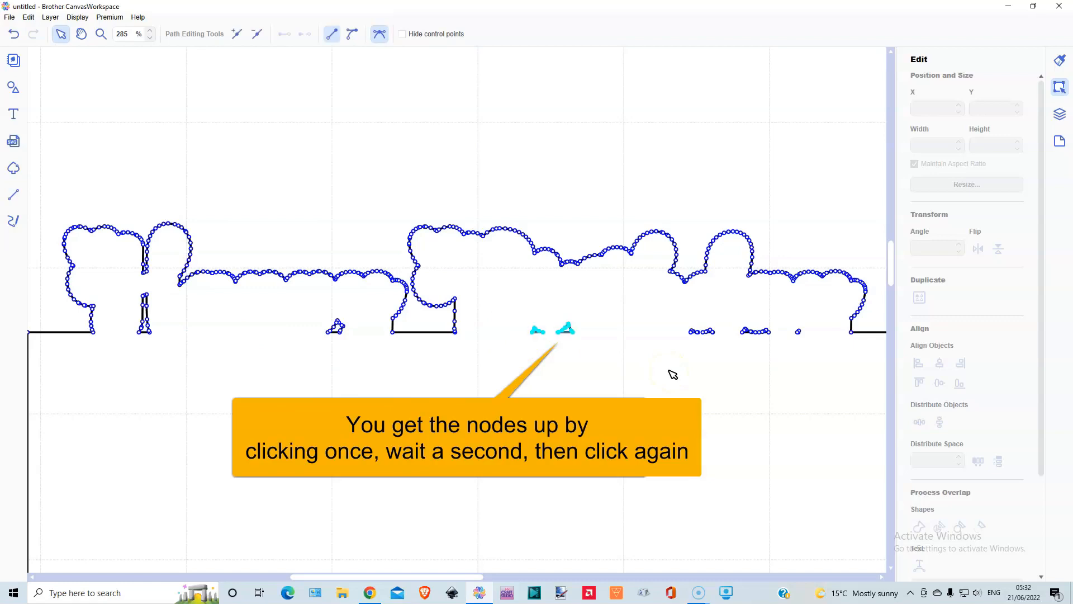
pyautogui.press('Delete')
pyautogui.moveTo(668, 320); pyautogui.dragTo(817, 367)
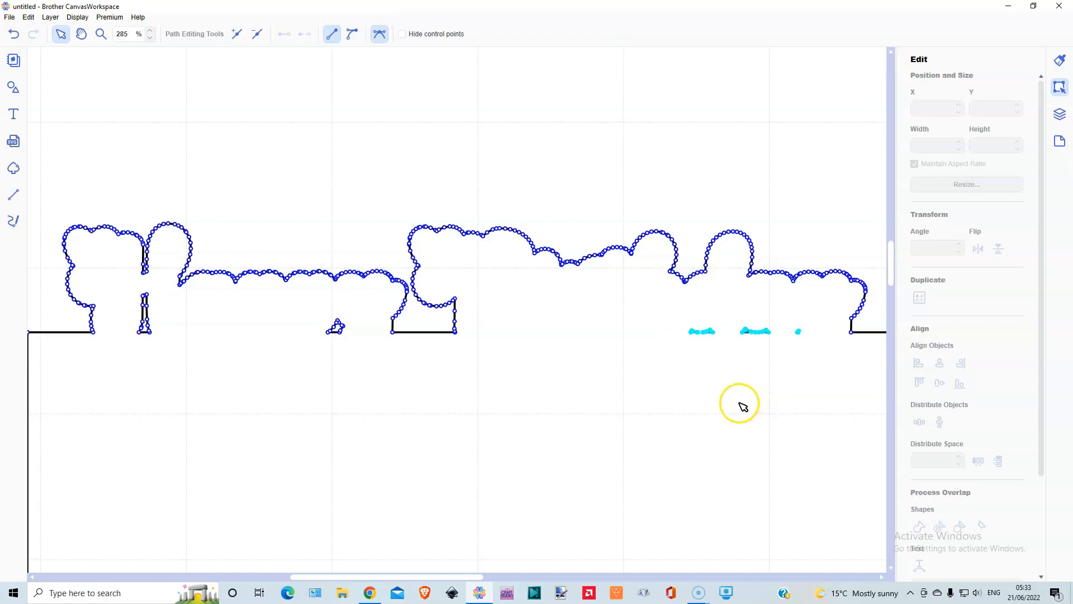
pyautogui.press('Delete')
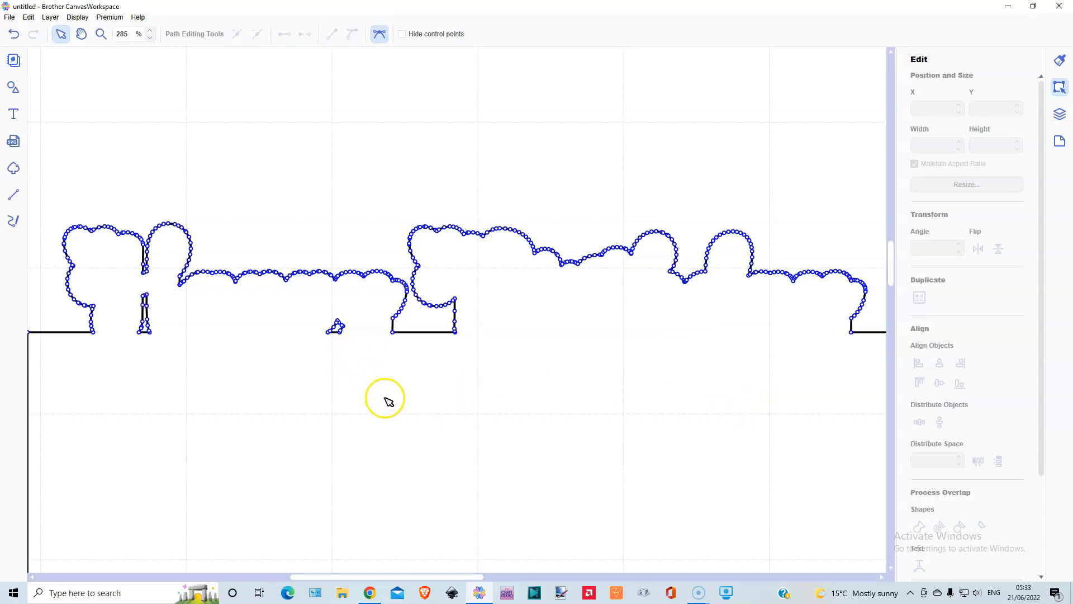
pyautogui.click(308, 201)
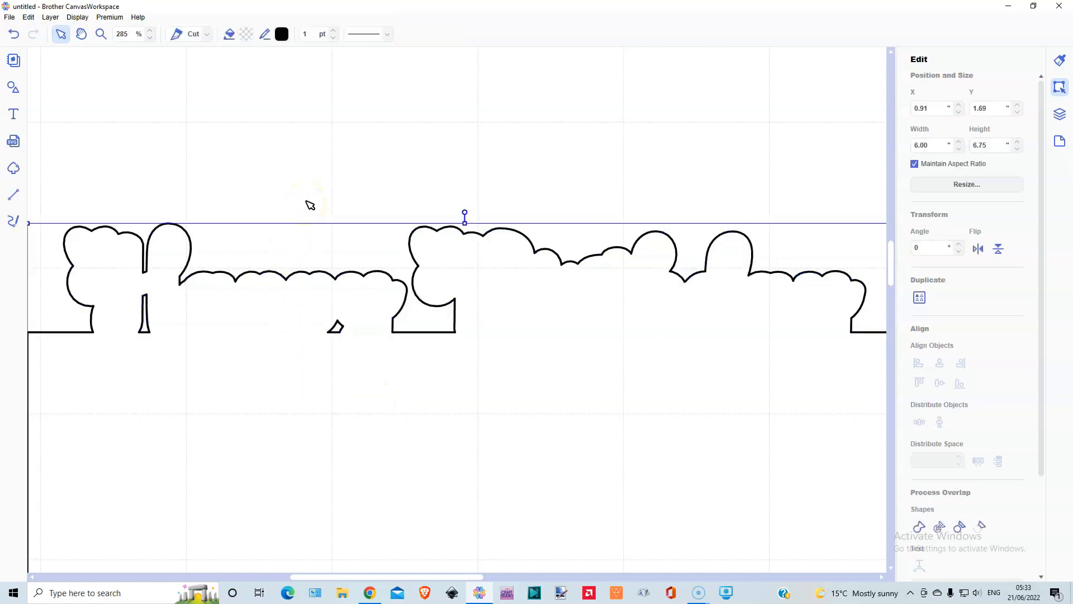
# Step: Shift the welded shape to about X 0.30, Y 1.71, and fit the lettering inside its offset topper at about X 0.62, Y 1.75
pyautogui.click(77, 18)
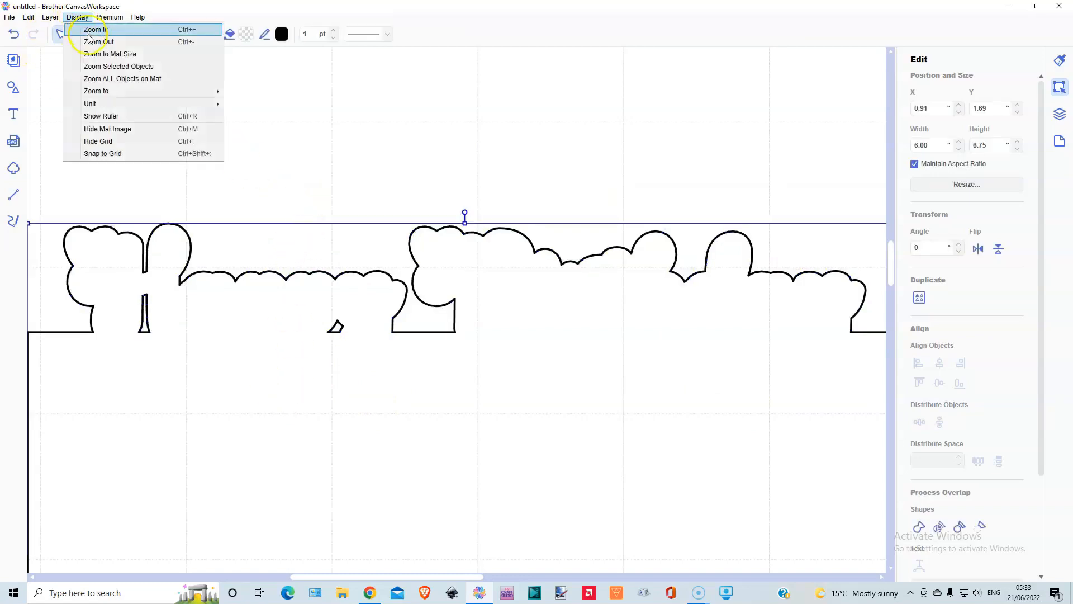
pyautogui.click(101, 52)
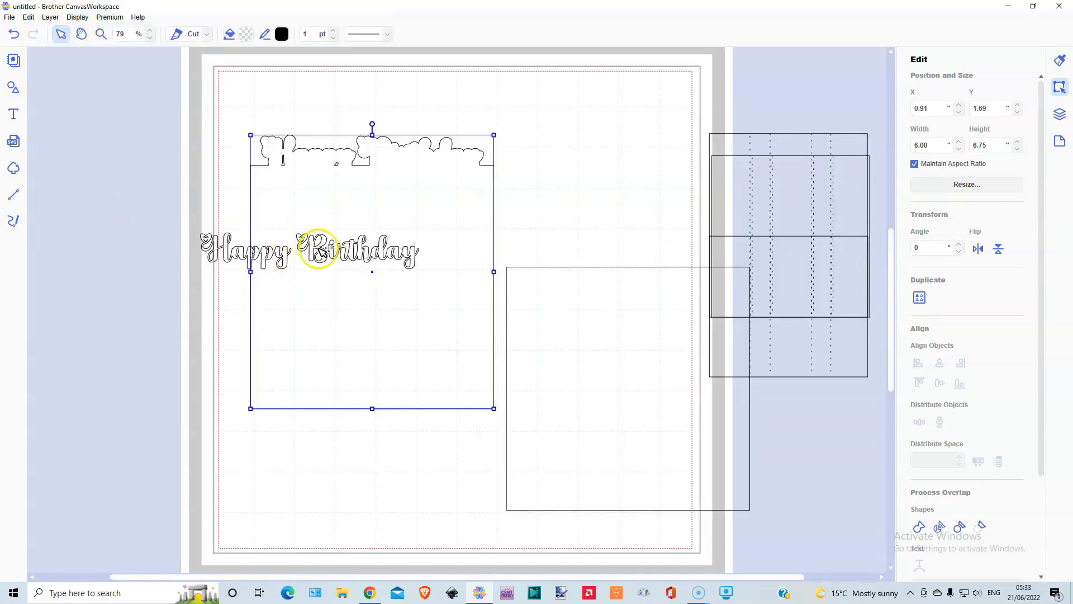
pyautogui.moveTo(316, 255)
pyautogui.mouseDown()
pyautogui.moveTo(372, 189)
pyautogui.moveTo(295, 259)
pyautogui.mouseUp()
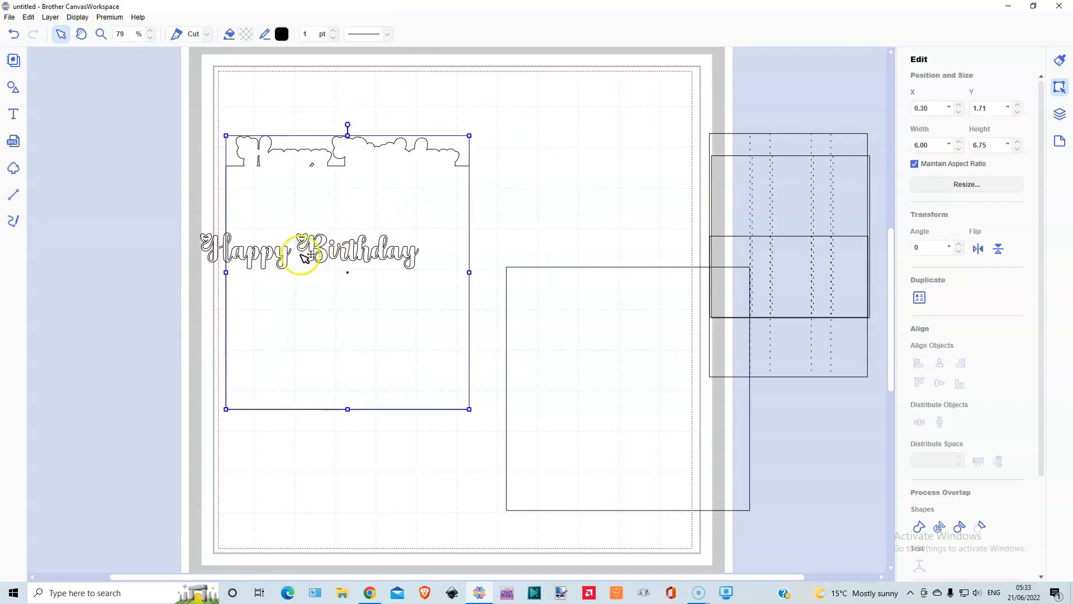
pyautogui.moveTo(218, 249); pyautogui.dragTo(257, 154)
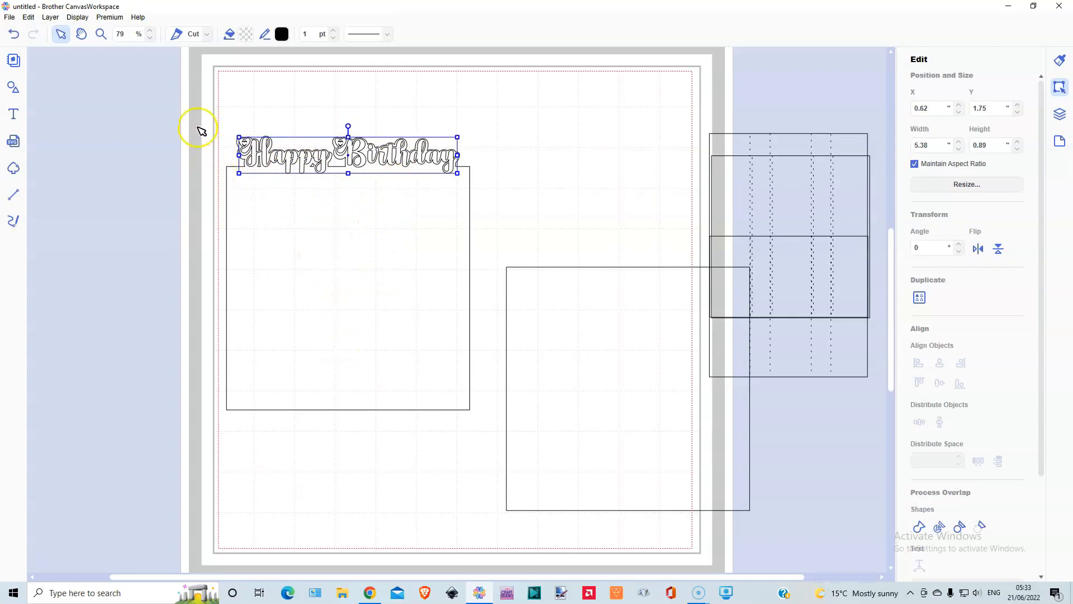
# Step: Move the welded shape and its lettering together across the mat's right edge, and place the plain square in the cleared area as a 6 × 4 inch rectangle
pyautogui.moveTo(223, 120); pyautogui.dragTo(371, 340)
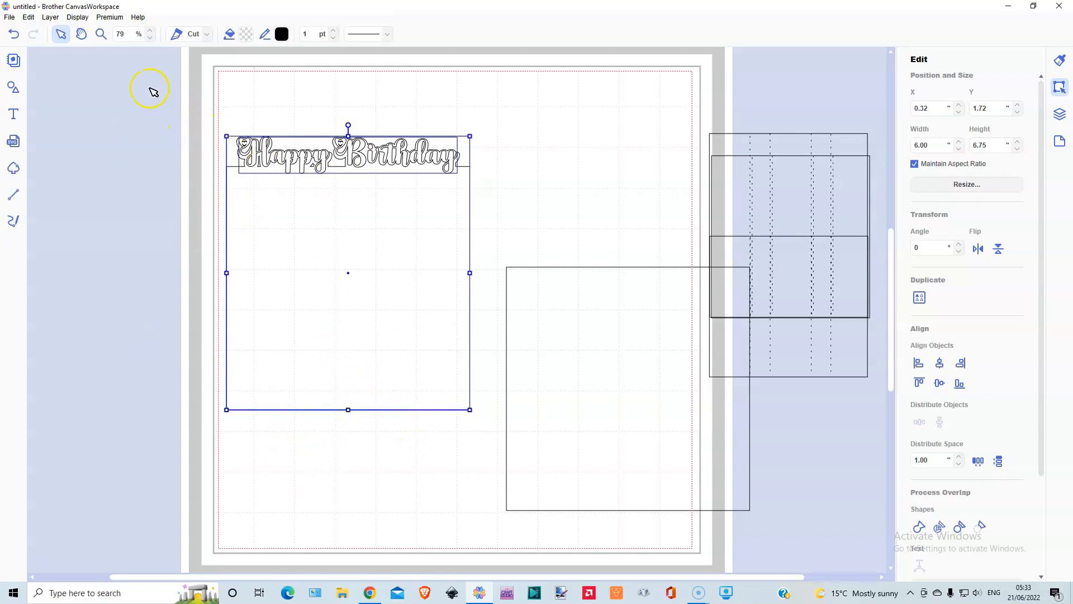
pyautogui.moveTo(300, 290); pyautogui.dragTo(608, 237)
pyautogui.moveTo(674, 442); pyautogui.dragTo(406, 417)
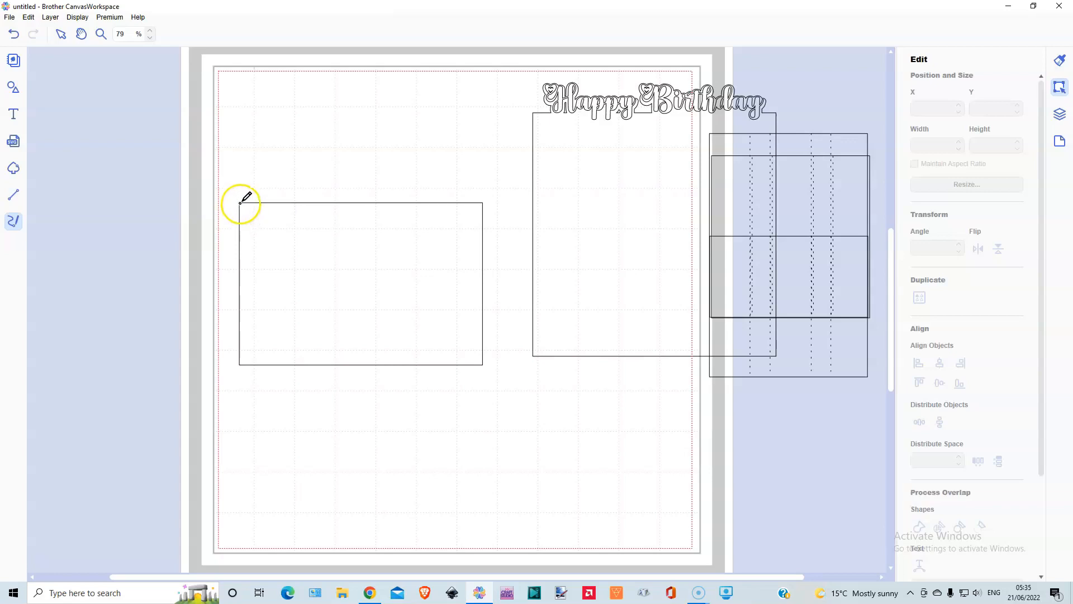
# Step: Draw a freehand outline with a wavy lower edge, about 6.02 × 2.35 inches, over the rectangle's upper part and close its path
pyautogui.moveTo(240, 203)
pyautogui.mouseDown()
pyautogui.moveTo(300, 223)
pyautogui.moveTo(326, 256)
pyautogui.moveTo(374, 257)
pyautogui.moveTo(408, 279)
pyautogui.moveTo(451, 270)
pyautogui.moveTo(483, 295)
pyautogui.moveTo(483, 202)
pyautogui.moveTo(240, 204)
pyautogui.mouseUp()
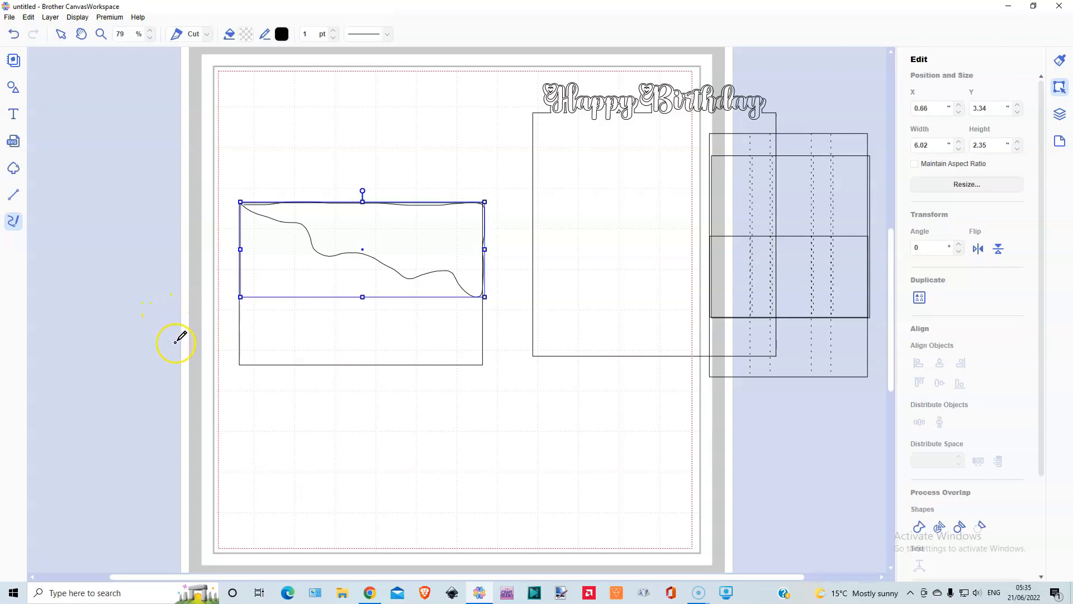
pyautogui.click(61, 35)
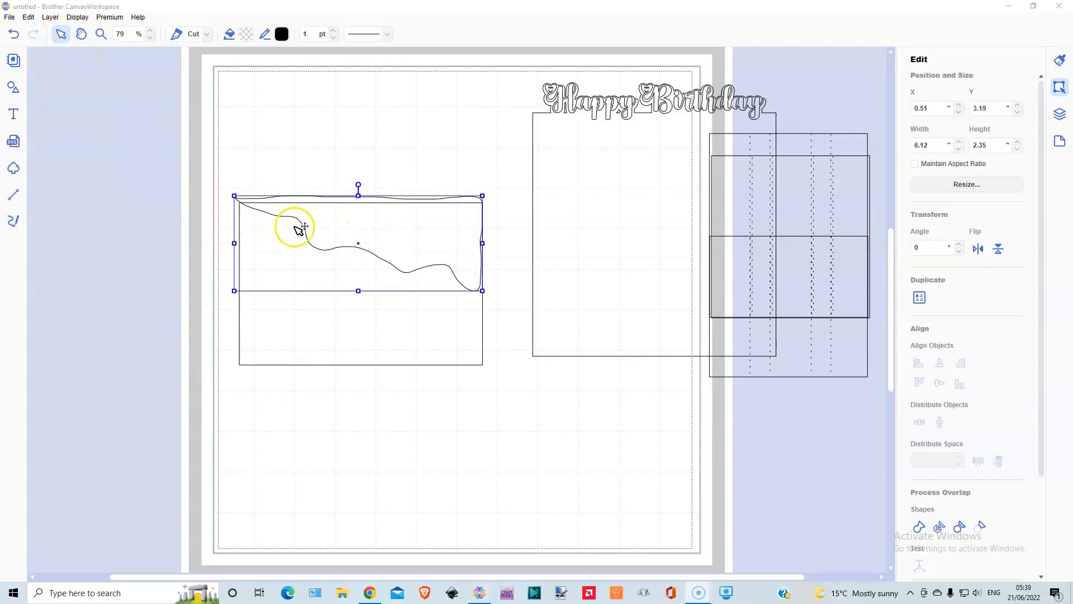
pyautogui.doubleClick(350, 229)
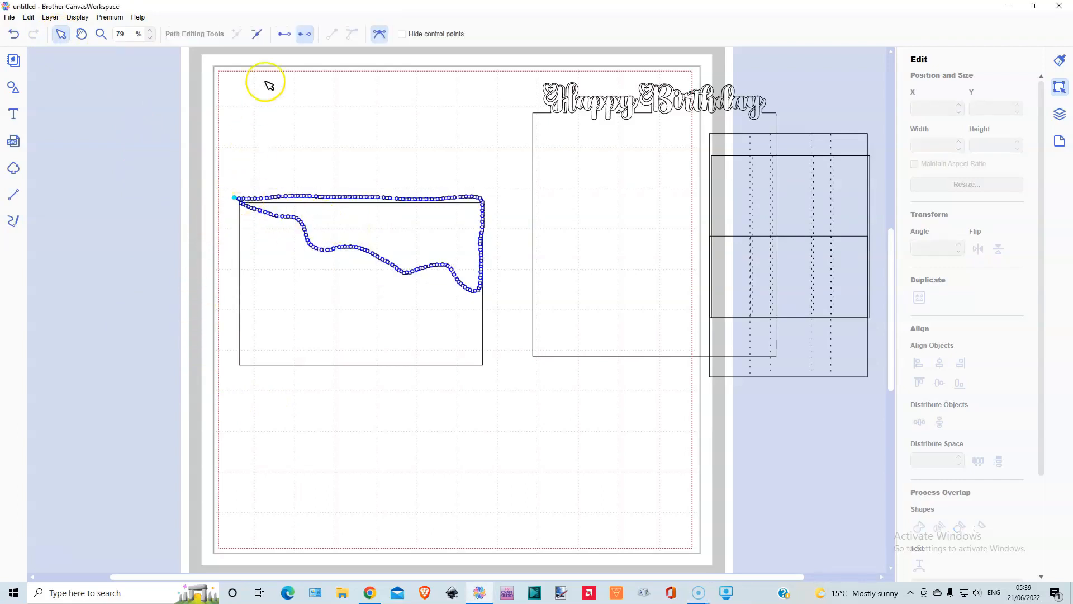
pyautogui.click(283, 35)
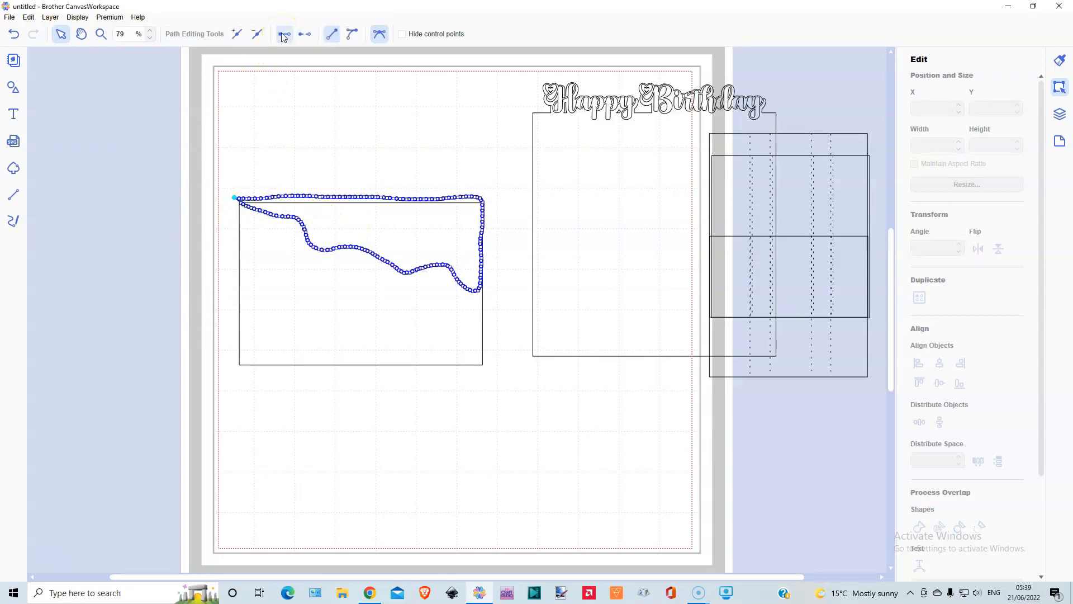
pyautogui.click(293, 152)
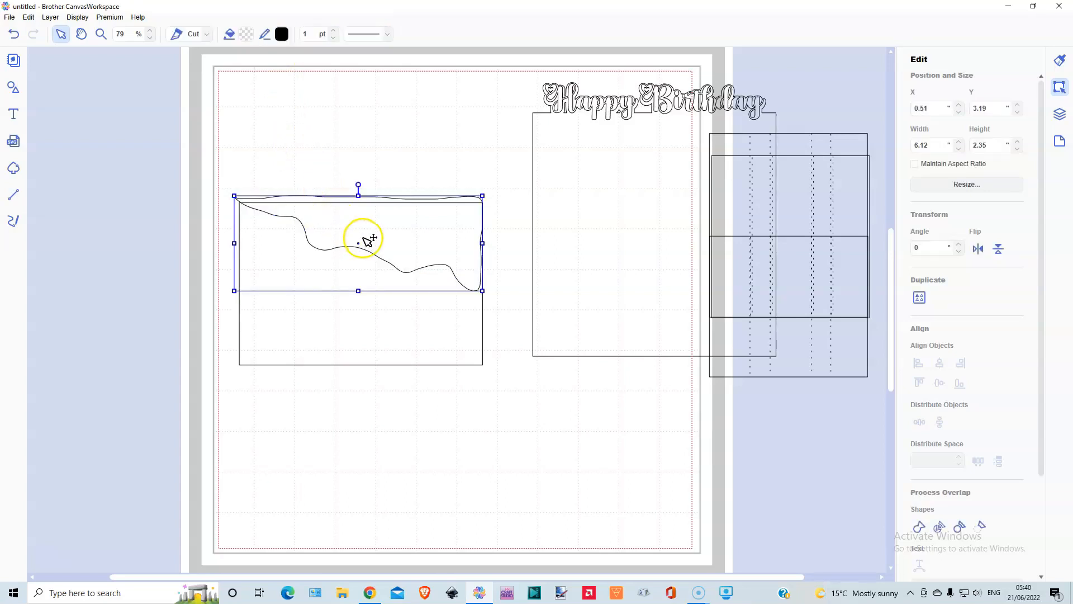
# Step: Place the freehand shape over the rectangle at about X 0.58, Y 3.27, and subtract it to give the rectangle a wavy upper edge
pyautogui.moveTo(366, 238); pyautogui.dragTo(368, 242)
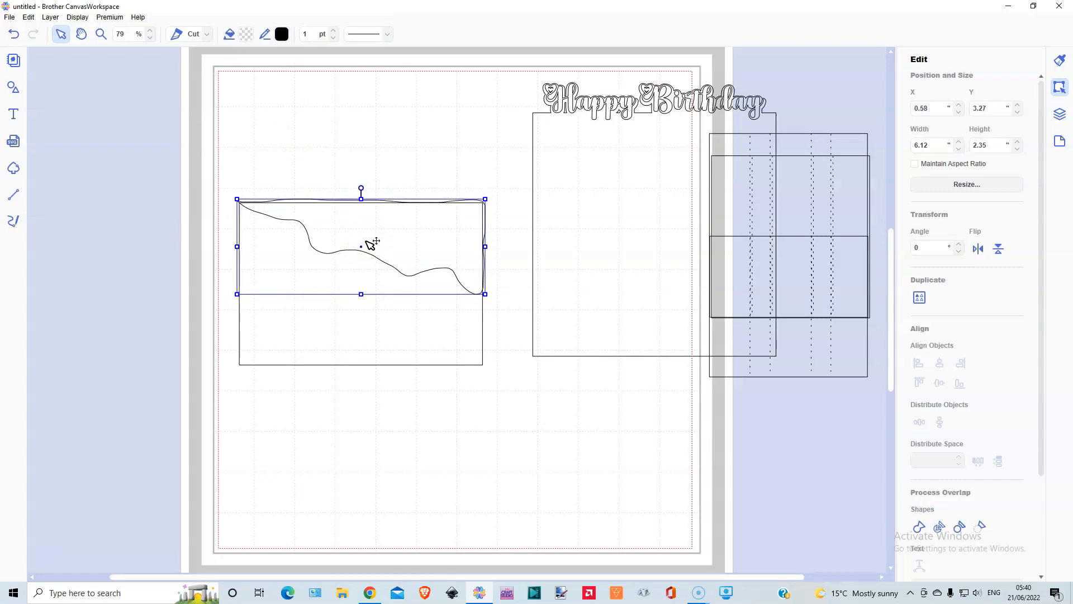
pyautogui.moveTo(269, 168); pyautogui.dragTo(349, 307)
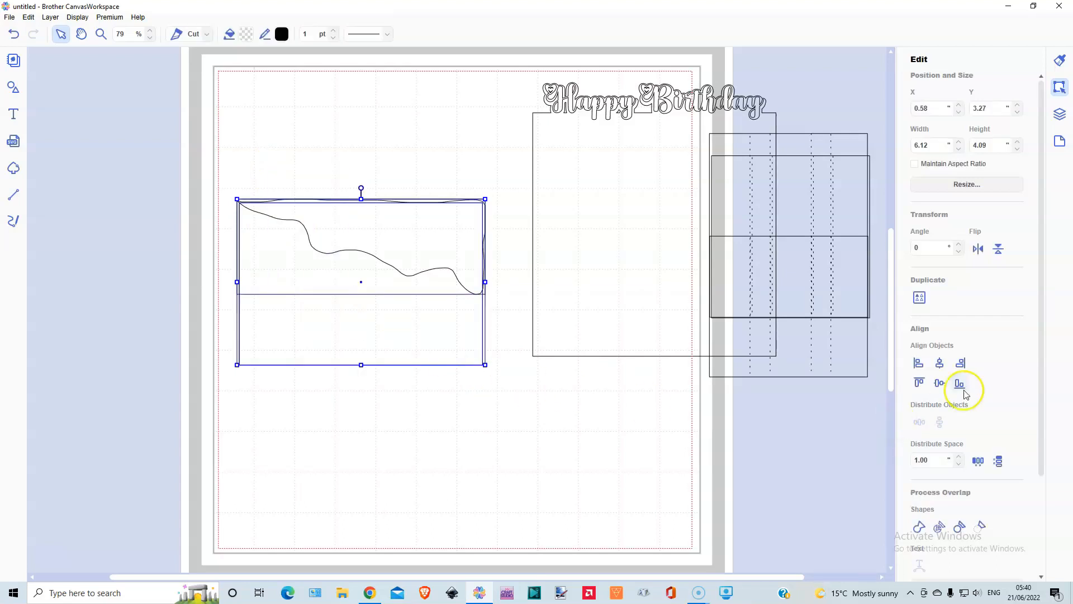
pyautogui.click(980, 527)
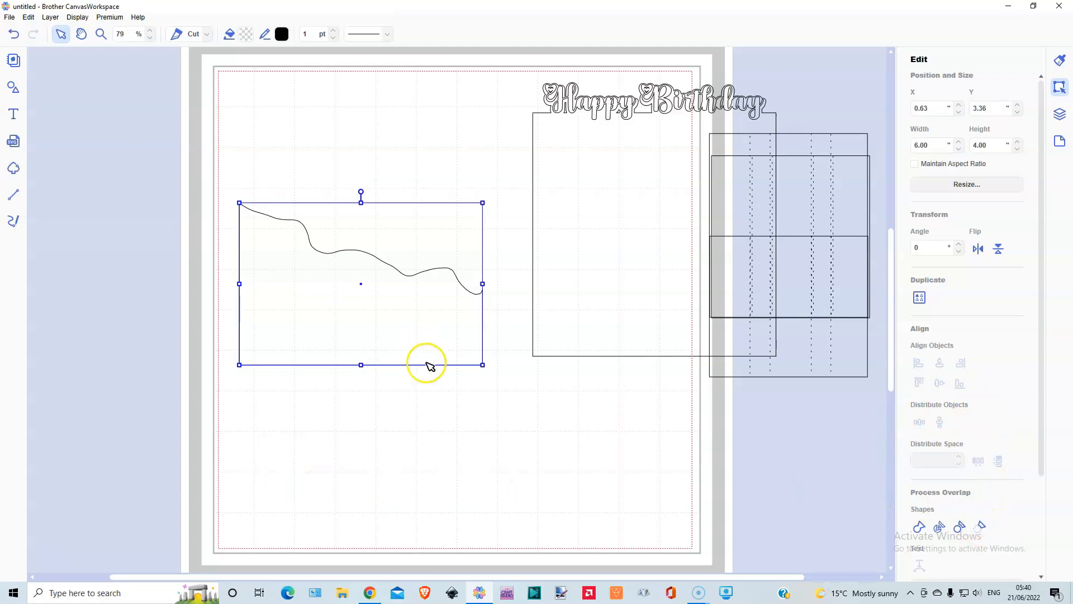
pyautogui.click(430, 426)
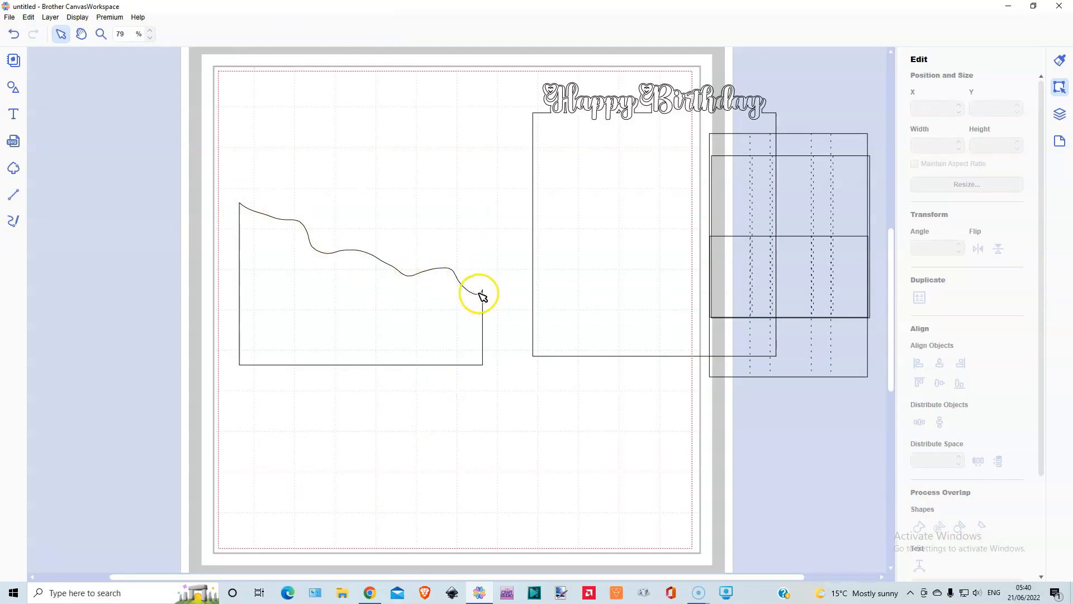
# Step: Move the wavy-edged panel to about X 1.06, Y 1.91, and duplicate it, placing the copy at about X 1.42, Y 5.28
pyautogui.moveTo(327, 348)
pyautogui.mouseDown()
pyautogui.moveTo(568, 354)
pyautogui.moveTo(632, 335)
pyautogui.moveTo(338, 288)
pyautogui.mouseUp()
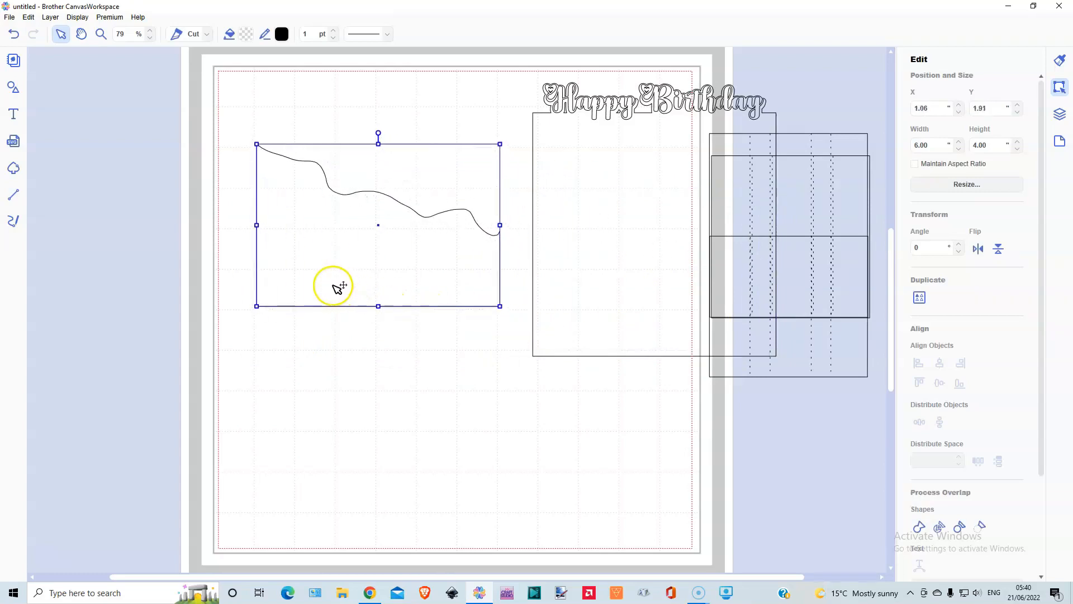
pyautogui.click(50, 17)
pyautogui.click(73, 32)
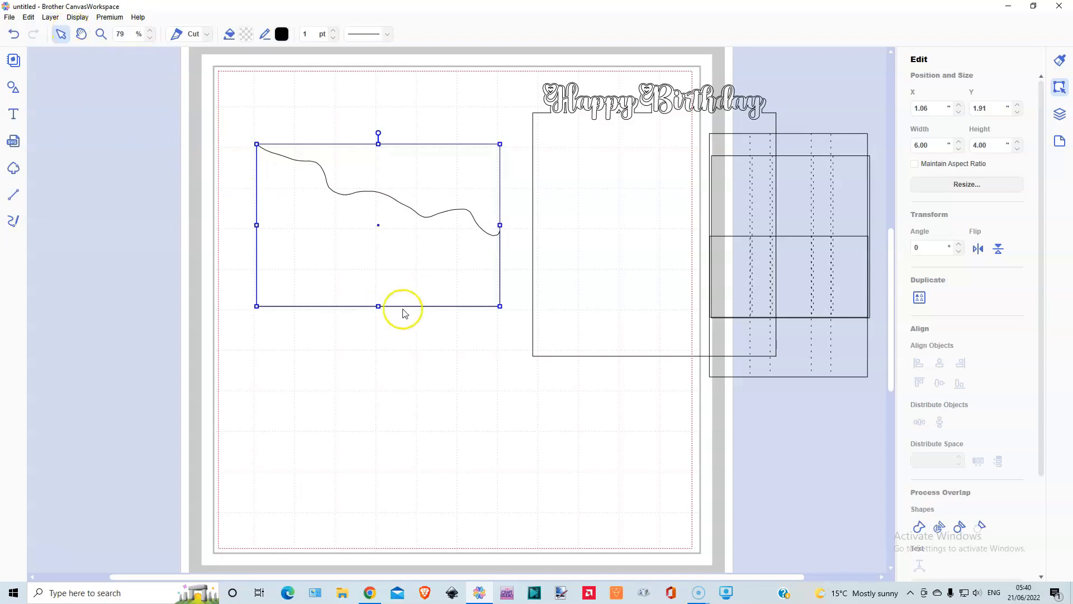
pyautogui.moveTo(405, 313); pyautogui.dragTo(418, 326)
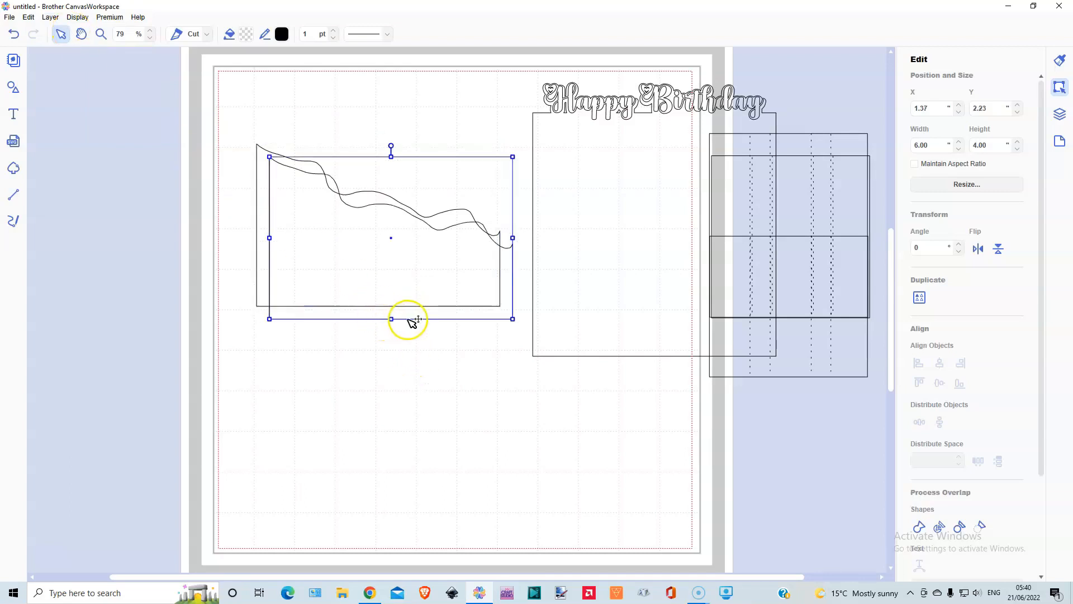
pyautogui.moveTo(414, 315); pyautogui.dragTo(416, 439)
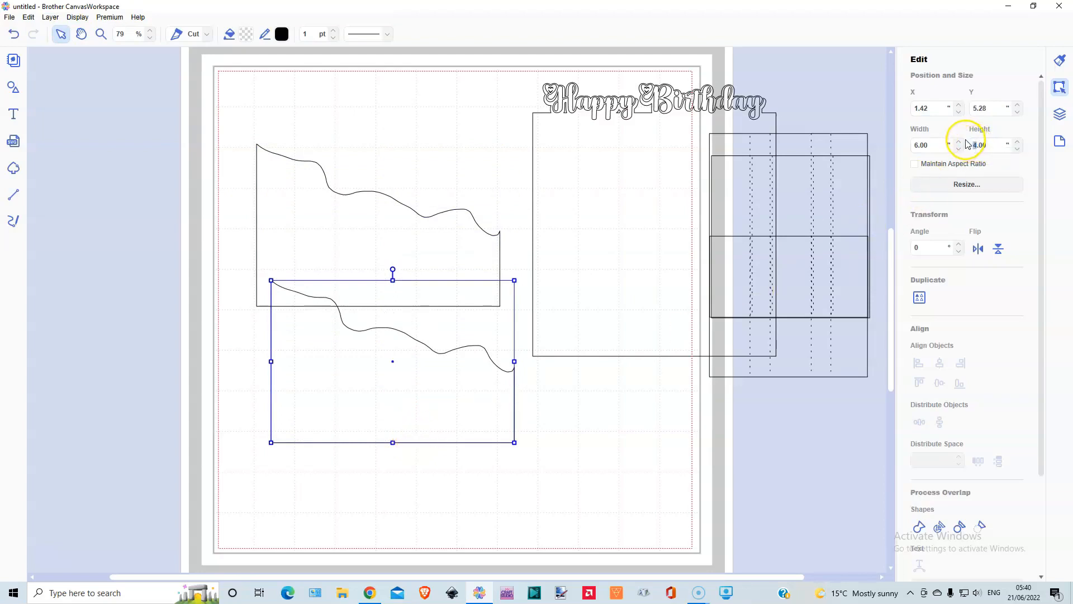
# Step: Set the copied panel's height to 2 inches and flip it horizontally over the taller panel's base at about X 1.04, Y 3.98
pyautogui.press('Return')
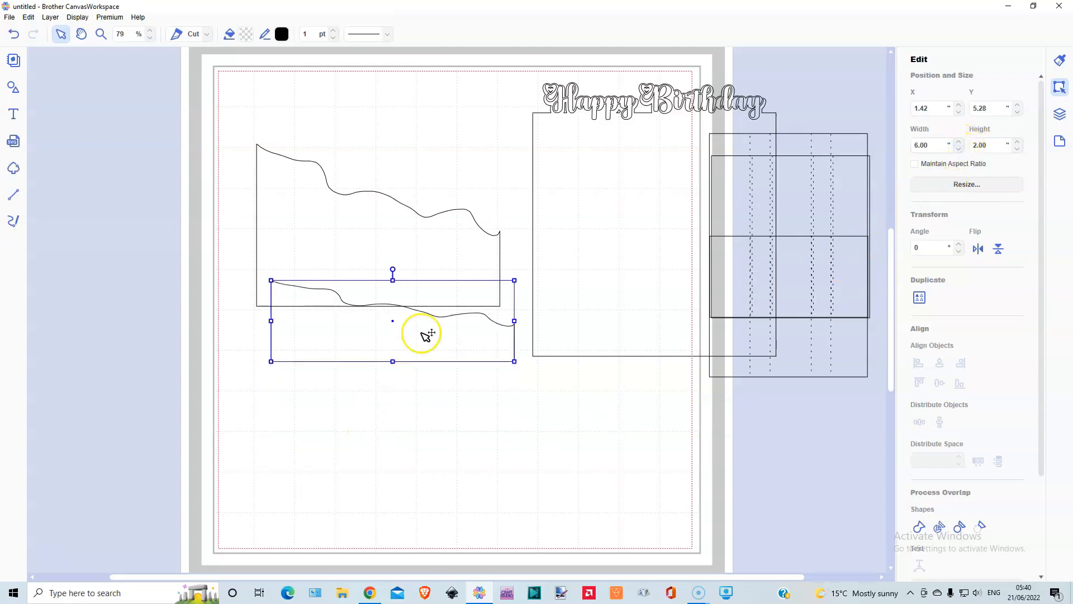
pyautogui.moveTo(436, 355); pyautogui.dragTo(422, 303)
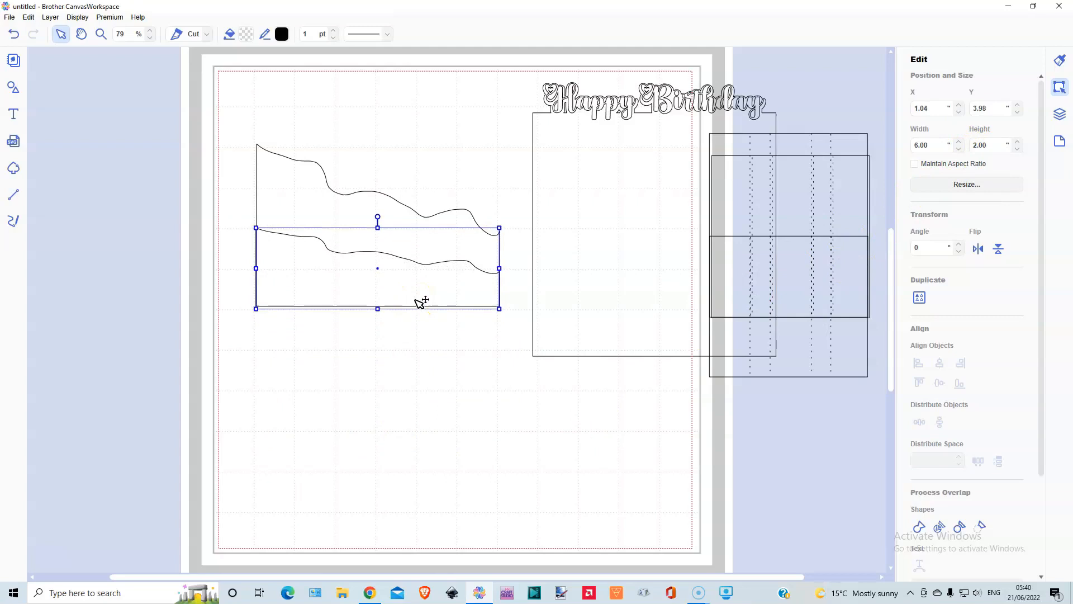
pyautogui.click(978, 248)
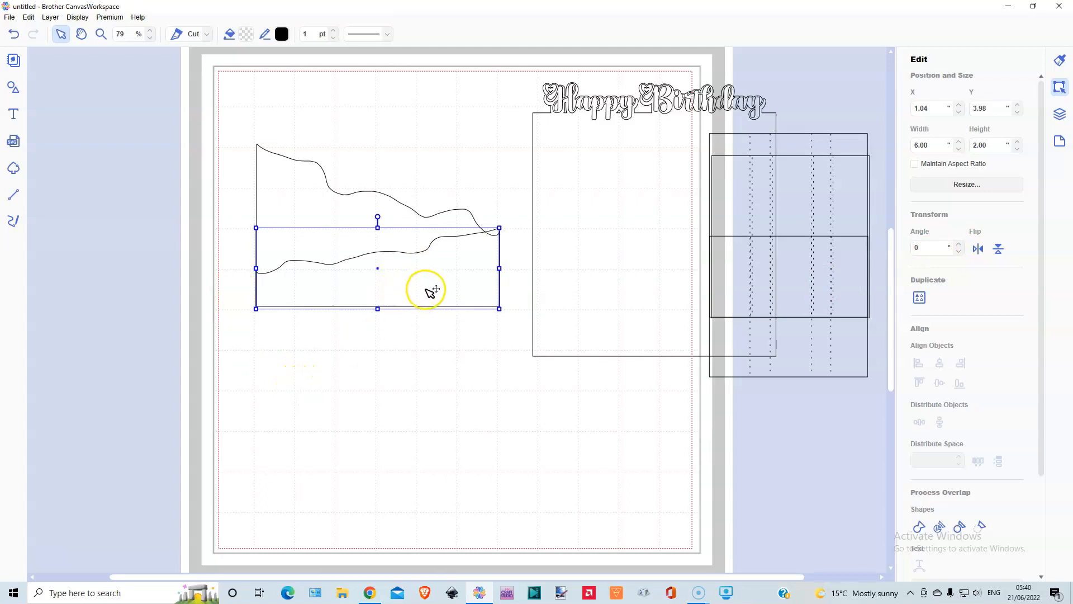
# Step: Move the short wavy panel to about X 1.02, Y 6.24, and the taller one behind it to about X 1.06, Y 5.80
pyautogui.moveTo(426, 290); pyautogui.dragTo(426, 379)
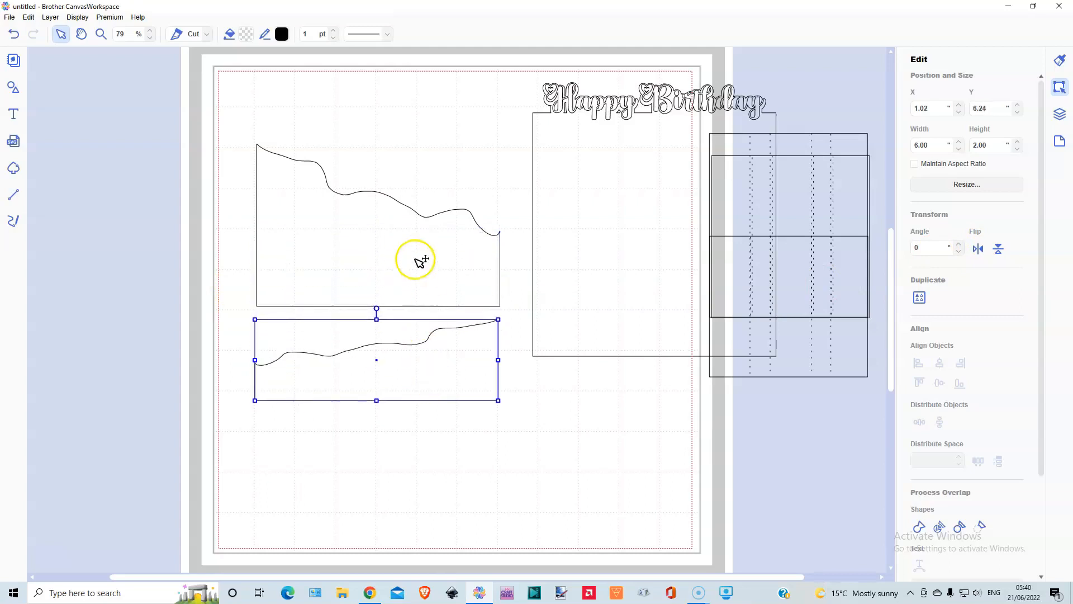
pyautogui.moveTo(419, 258)
pyautogui.mouseDown()
pyautogui.moveTo(417, 231)
pyautogui.moveTo(419, 420)
pyautogui.mouseUp()
# Step: Insert the grass border from the built-in border shapes
pyautogui.click(13, 88)
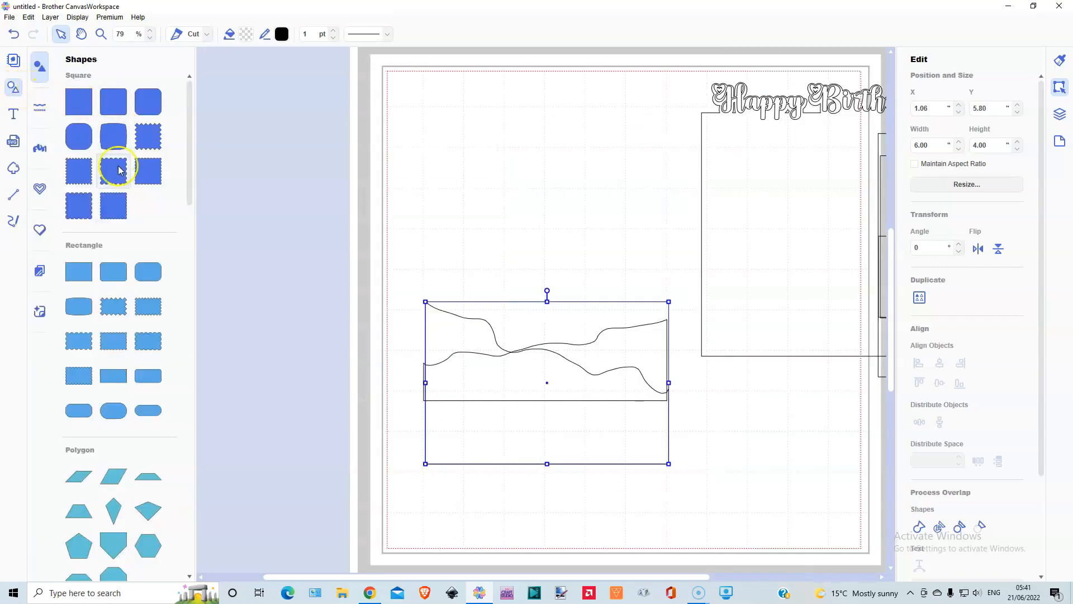
pyautogui.click(41, 112)
pyautogui.scroll(-4, 133, 268)
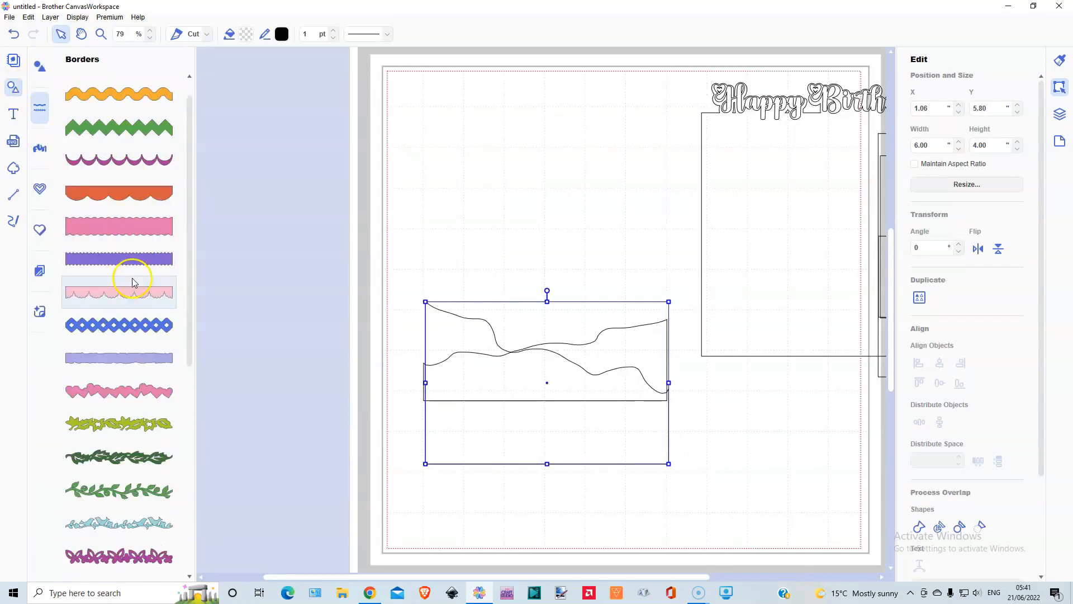
pyautogui.scroll(-2, 134, 279)
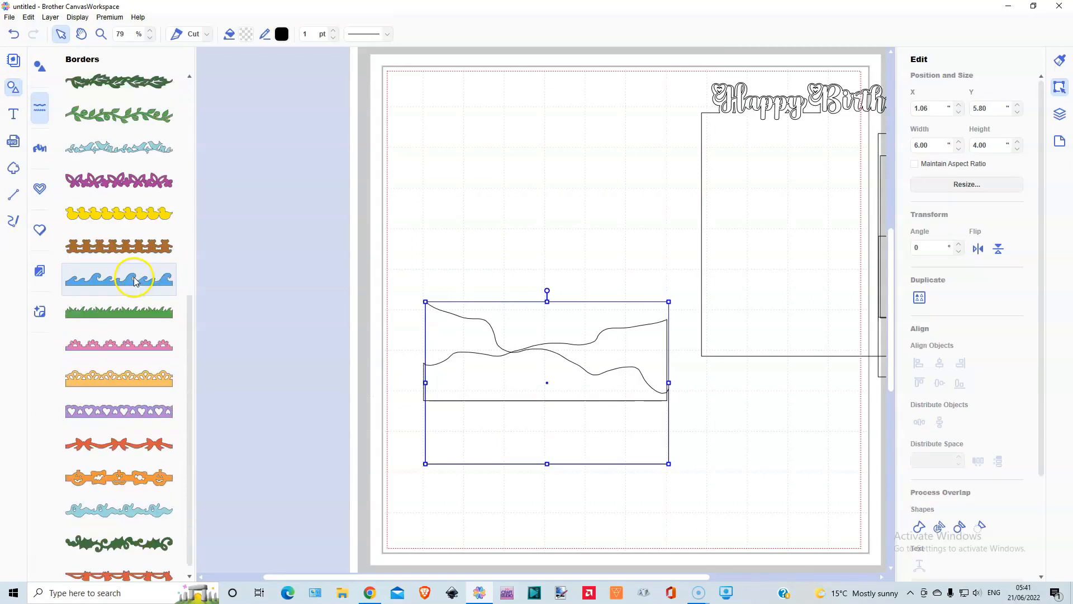
pyautogui.click(132, 310)
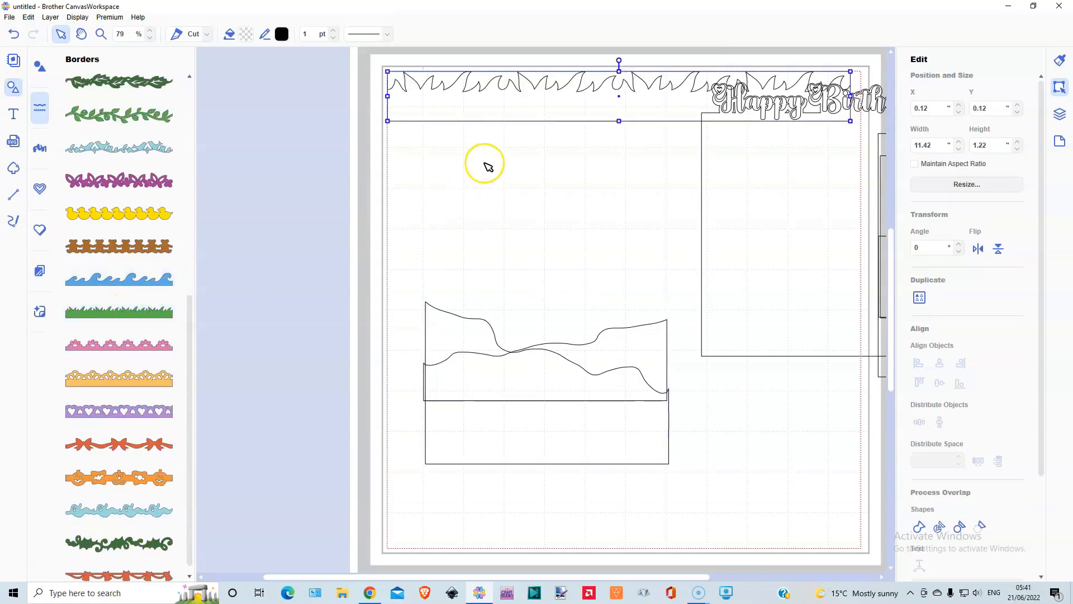
# Step: Narrow the grass border to about 8.40 inches and place it above the wavy panels at about X -1.39, Y 2.30
pyautogui.moveTo(551, 100); pyautogui.dragTo(432, 207)
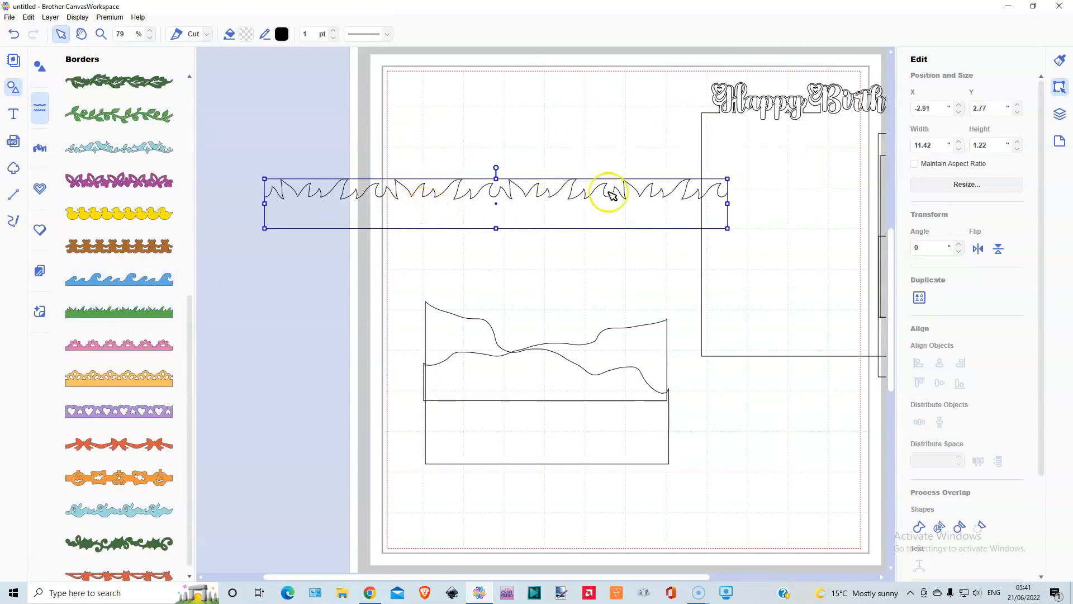
pyautogui.moveTo(727, 203); pyautogui.dragTo(605, 202)
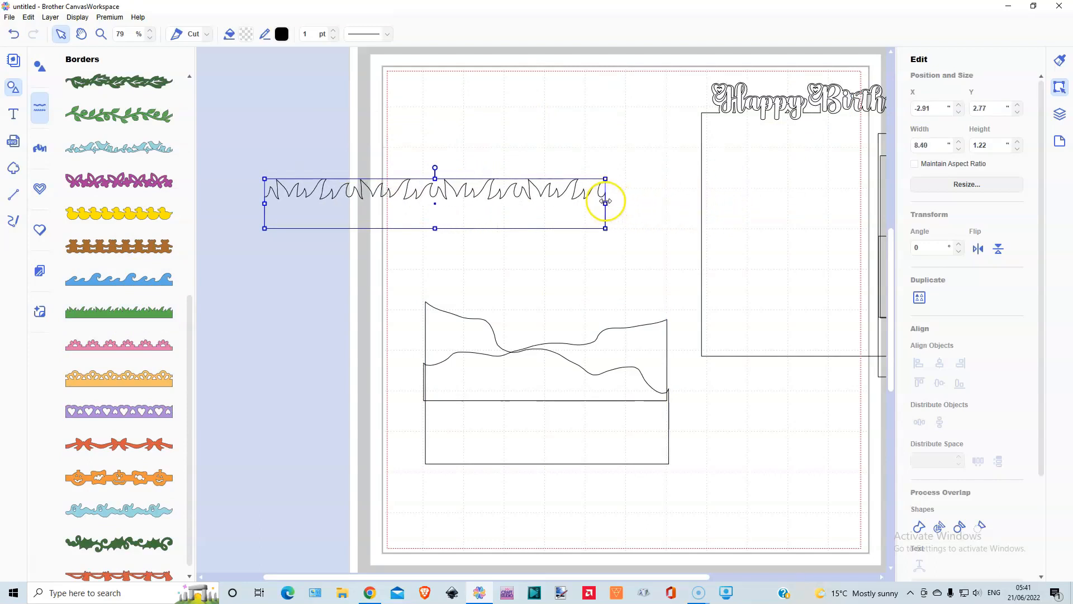
pyautogui.moveTo(486, 217); pyautogui.dragTo(564, 260)
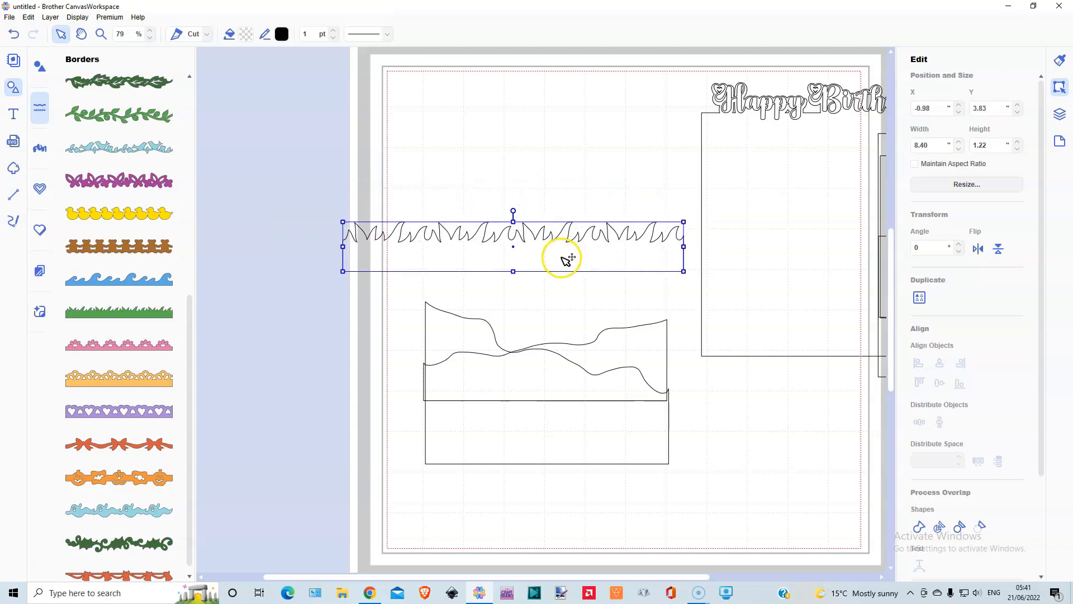
pyautogui.moveTo(561, 263); pyautogui.dragTo(537, 194)
pyautogui.click(14, 88)
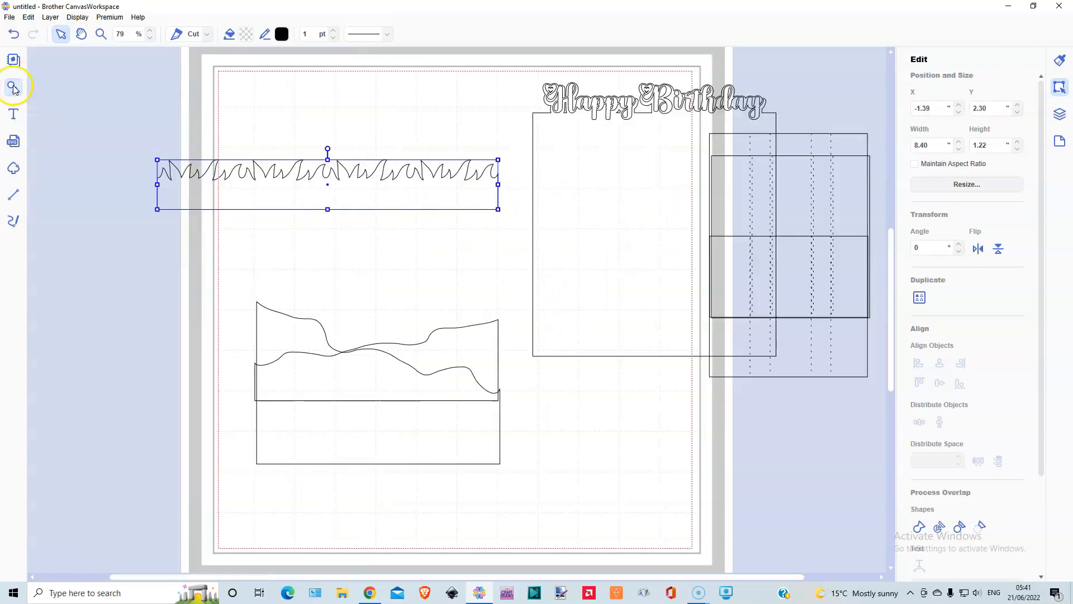
# Step: Insert a plain square from the basic shapes and enlarge it to about 5.9 inches per side
pyautogui.click(14, 88)
pyautogui.click(40, 66)
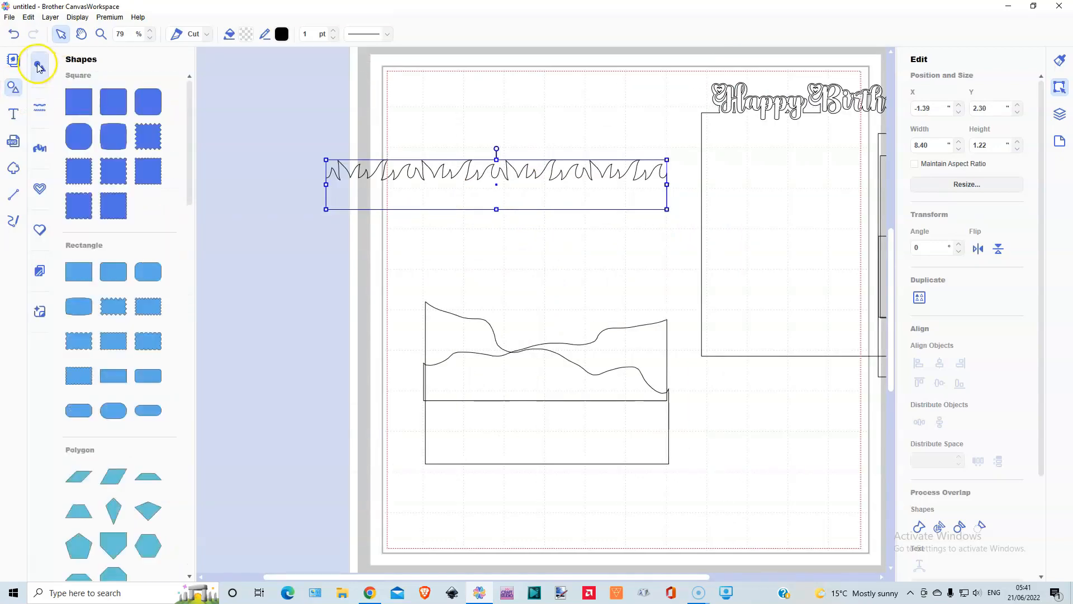
pyautogui.click(78, 105)
pyautogui.click(13, 89)
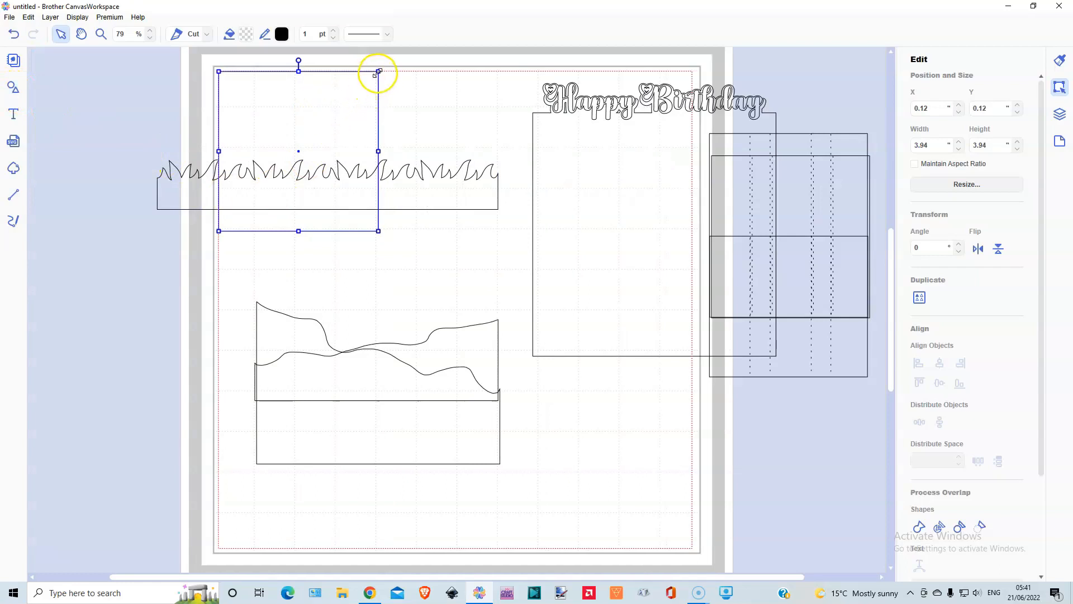
pyautogui.moveTo(379, 230); pyautogui.dragTo(458, 311)
# Step: Narrow the grass border to about 5.90 inches and overlap it on the square's top edge at about X 0.77, Y 2.21
pyautogui.moveTo(187, 190); pyautogui.dragTo(253, 123)
pyautogui.moveTo(353, 235); pyautogui.dragTo(377, 335)
pyautogui.moveTo(412, 113); pyautogui.dragTo(438, 163)
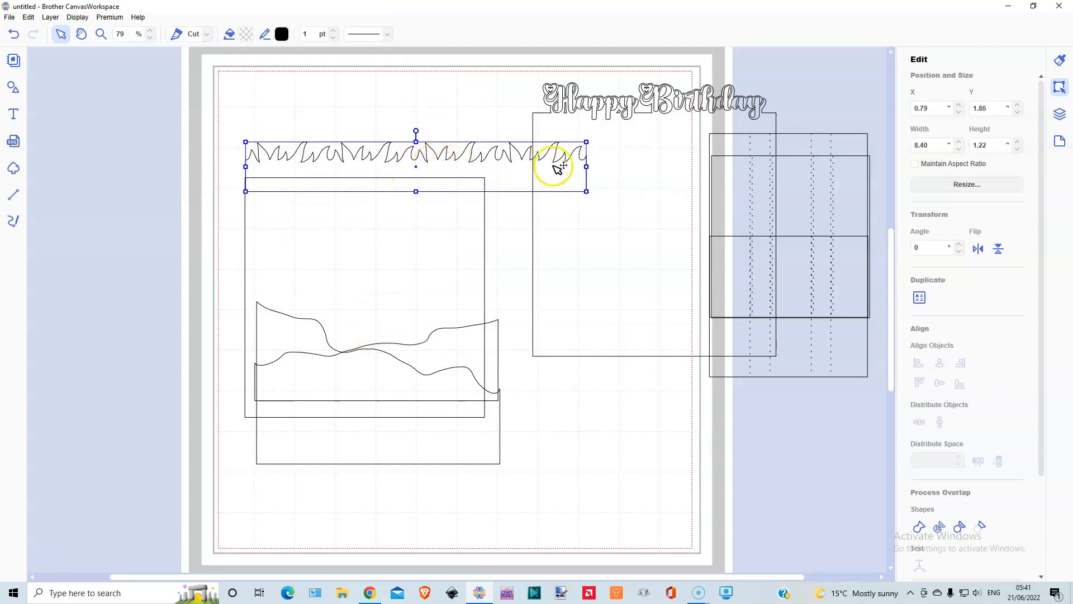
pyautogui.moveTo(589, 167); pyautogui.dragTo(485, 171)
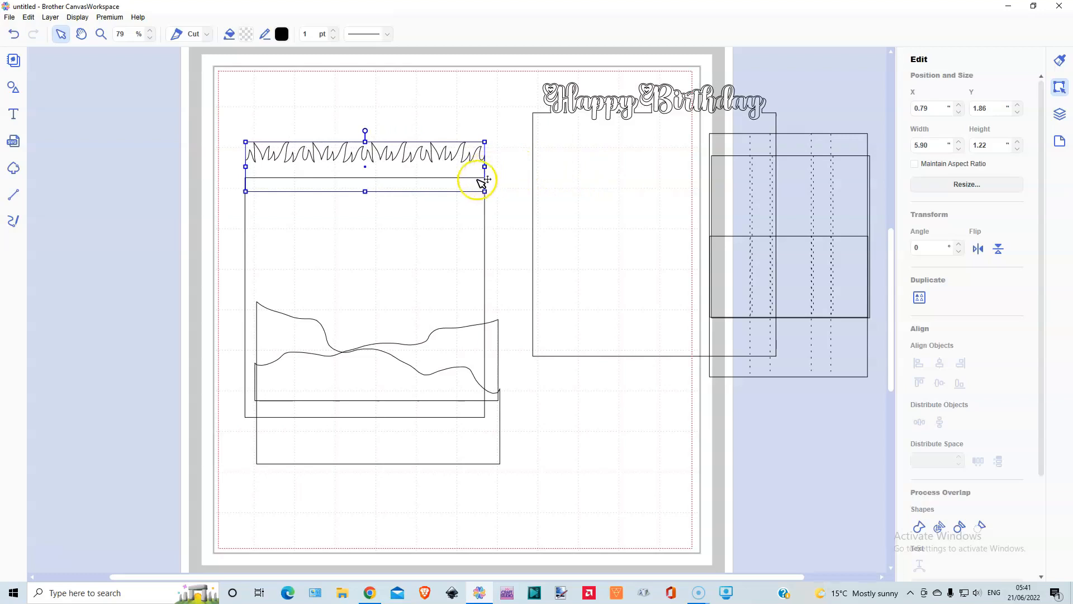
pyautogui.moveTo(402, 163); pyautogui.dragTo(403, 181)
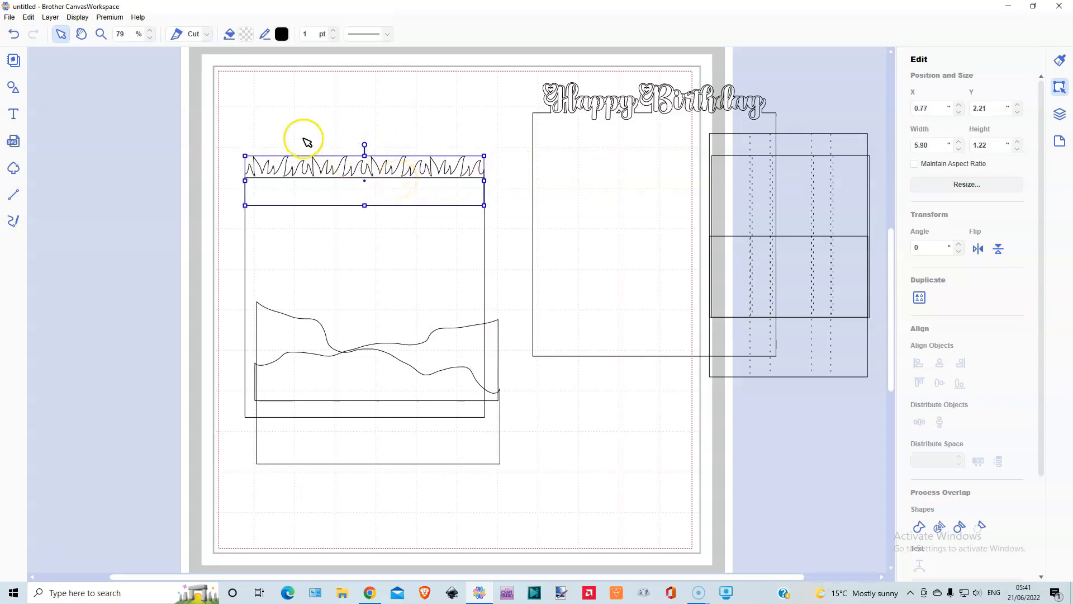
# Step: Weld the grass border and the square into one grass-edged panel
pyautogui.moveTo(297, 134); pyautogui.dragTo(374, 239)
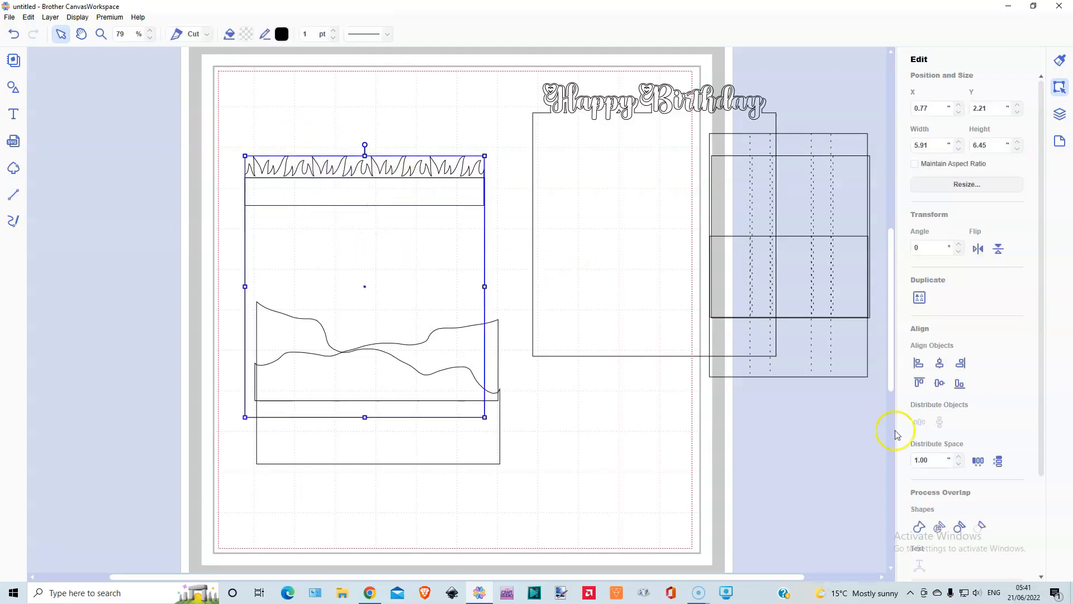
pyautogui.click(918, 526)
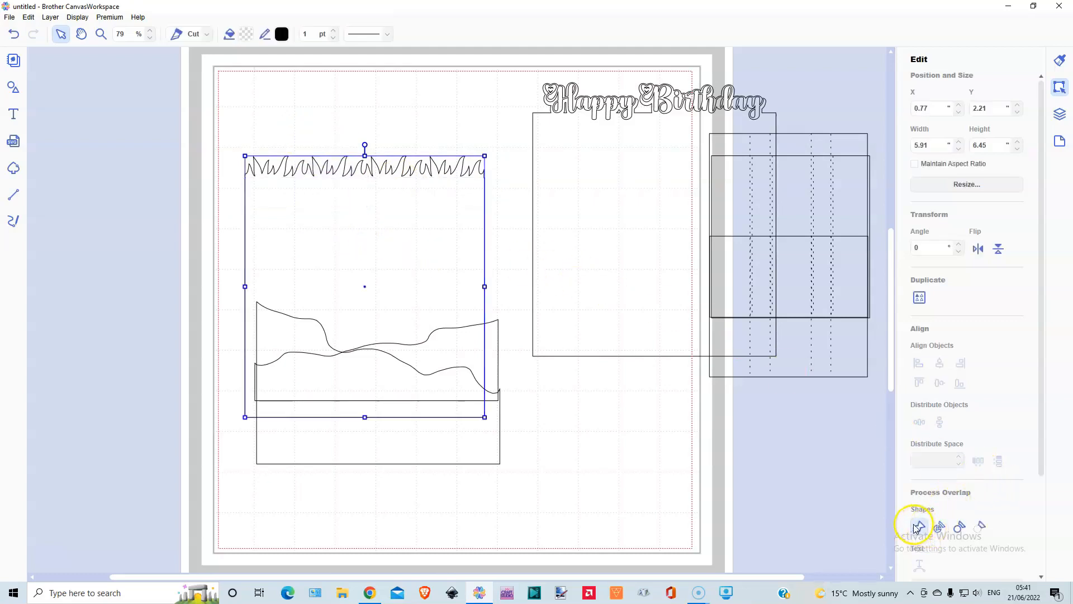
pyautogui.click(242, 187)
# Step: Compare the grass-edged panel over the Happy Birthday card, and place it beside that card at about X 1.70, Y 0.52
pyautogui.moveTo(348, 214); pyautogui.dragTo(643, 279)
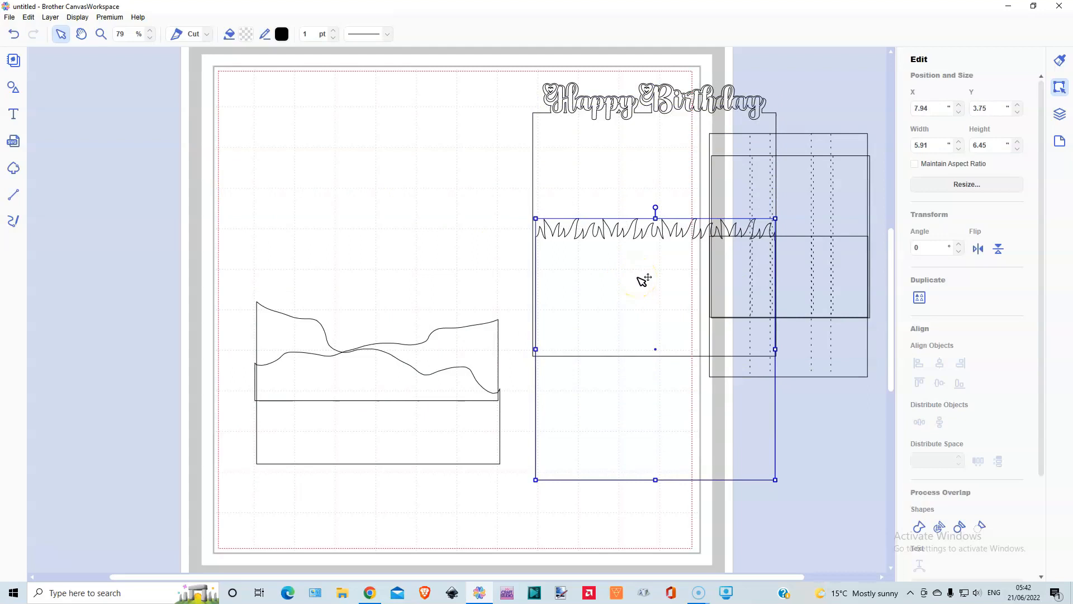
pyautogui.moveTo(644, 279); pyautogui.dragTo(391, 149)
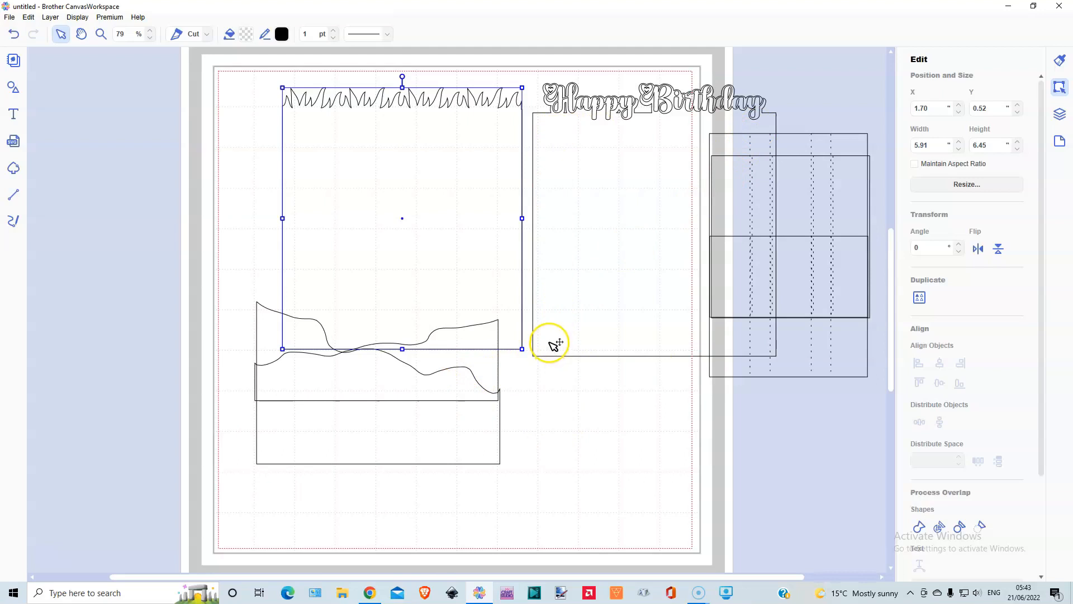
pyautogui.click(564, 273)
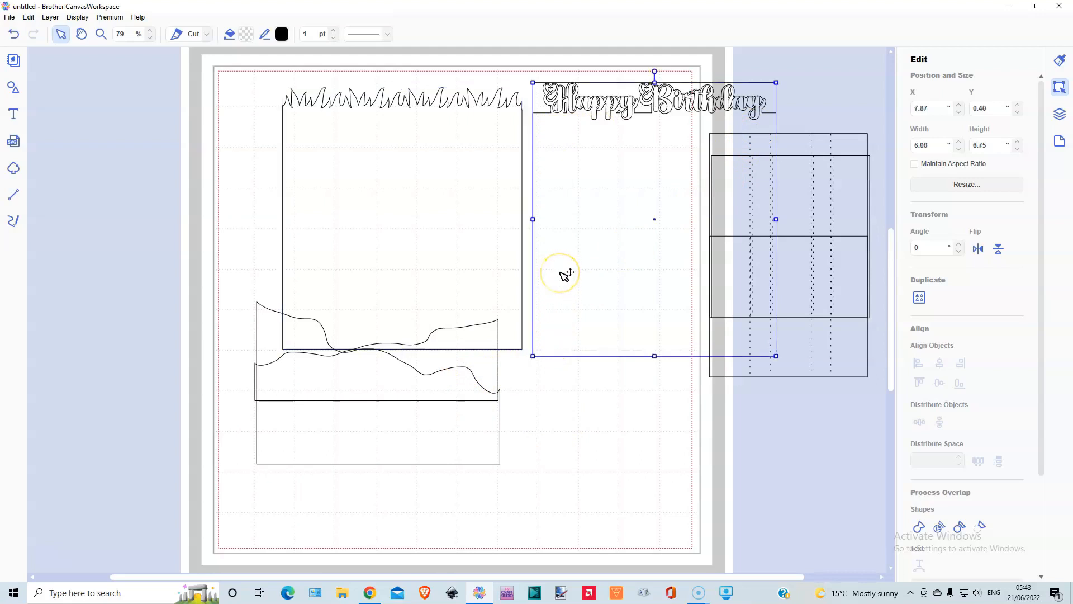